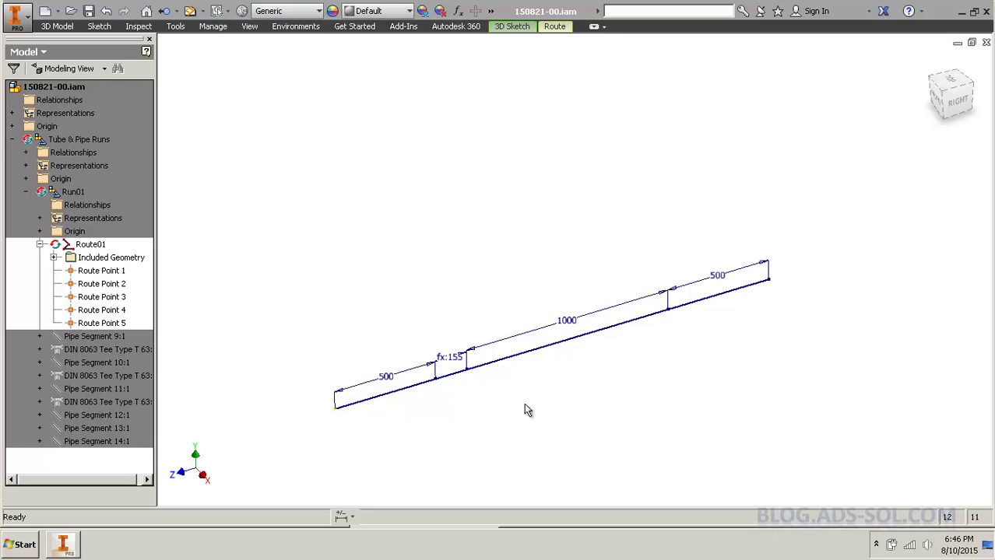
Start a new route segment at the far end of the 500 mm segment and place a point about 518 mm straight up
{"action": "right_click", "coordinate": [468, 376]}
{"action": "key", "text": "Escape"}
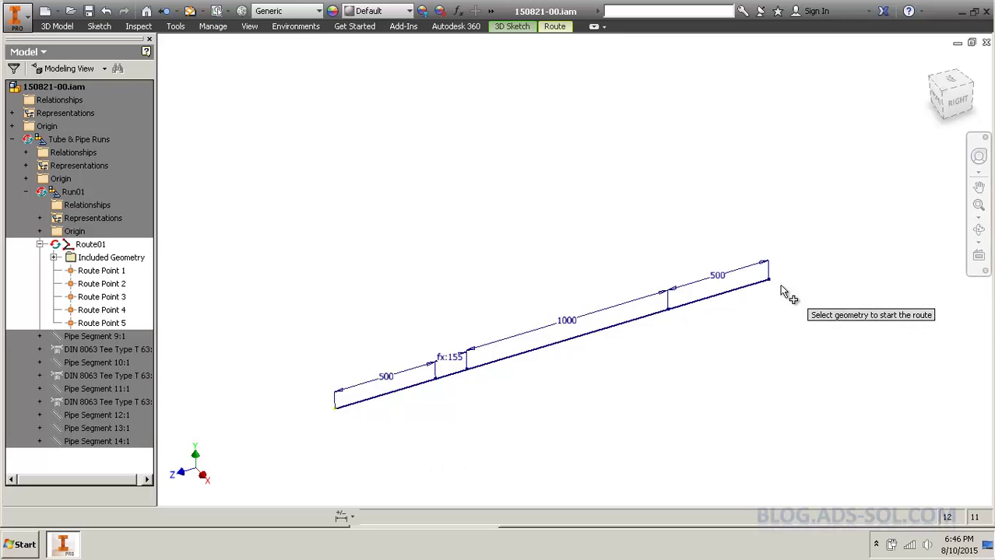
{"action": "left_click", "coordinate": [40, 232]}
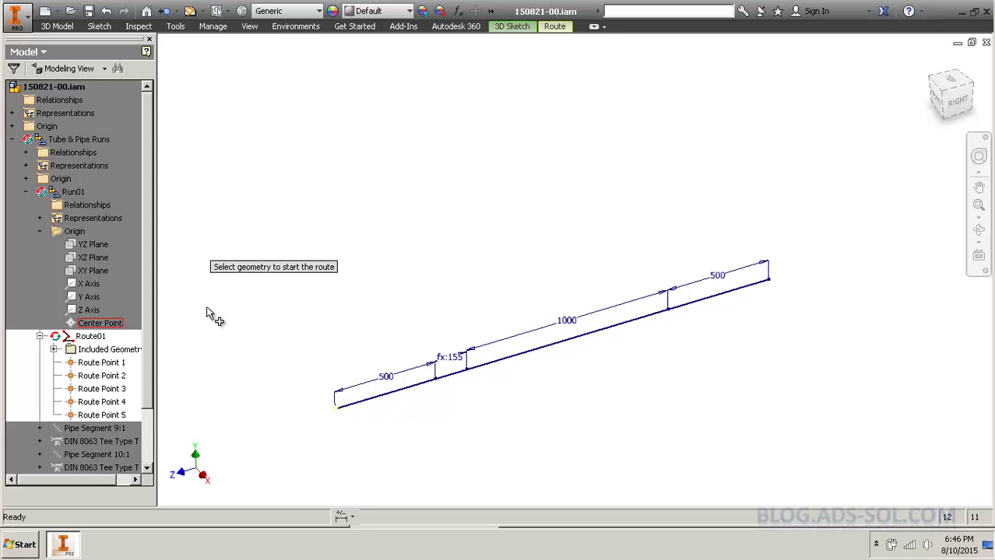
{"action": "left_click", "coordinate": [768, 279]}
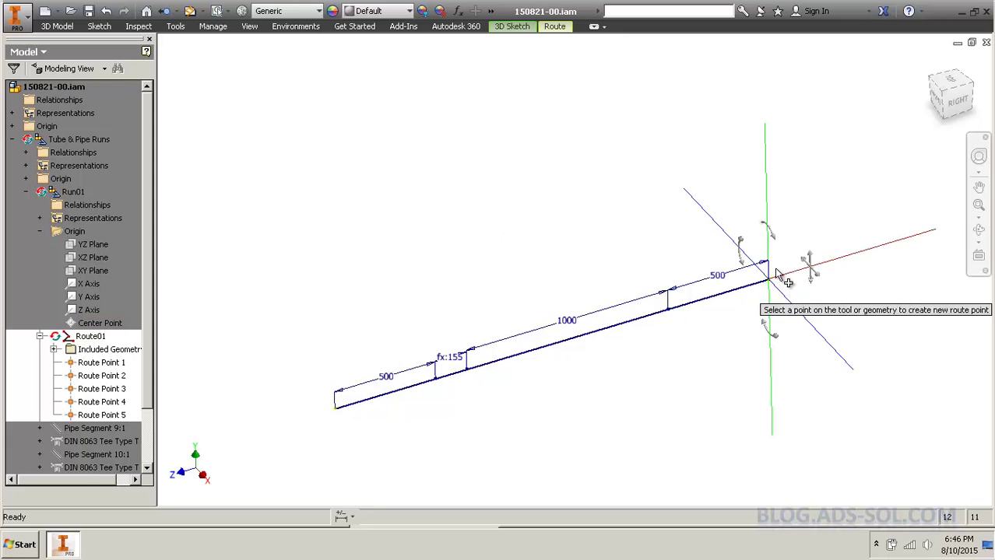
{"action": "right_click", "coordinate": [779, 206]}
{"action": "left_click", "coordinate": [822, 269]}
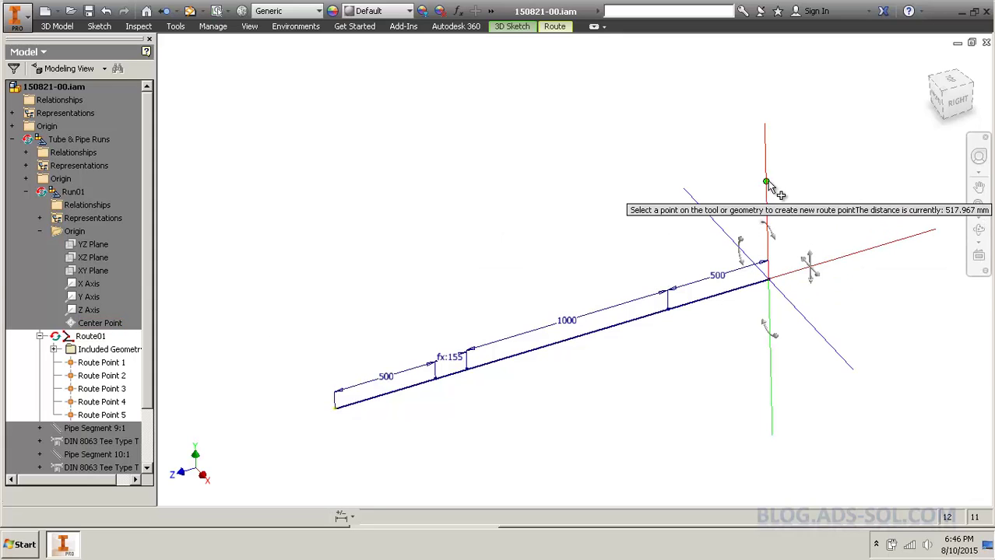
{"action": "left_click", "coordinate": [767, 182]}
Extend the vertical route with five more points straight up, the first about 470 mm higher, and finish the route command
{"action": "scroll", "coordinate": [771, 160], "scroll_direction": "up", "scroll_amount": 3}
{"action": "middle_click_drag", "start_coordinate": [786, 127], "coordinate": [753, 204]}
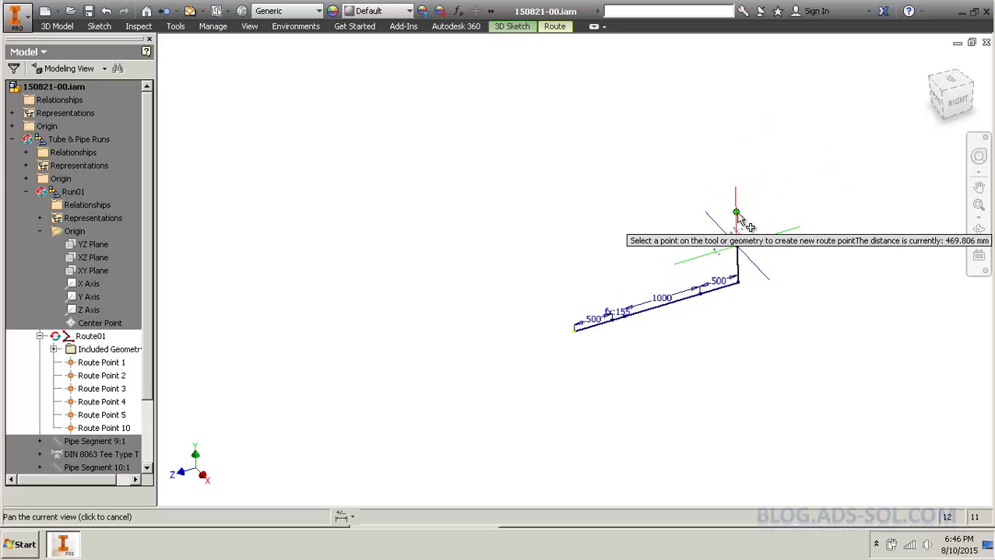
{"action": "left_click", "coordinate": [736, 213]}
{"action": "left_click", "coordinate": [734, 181]}
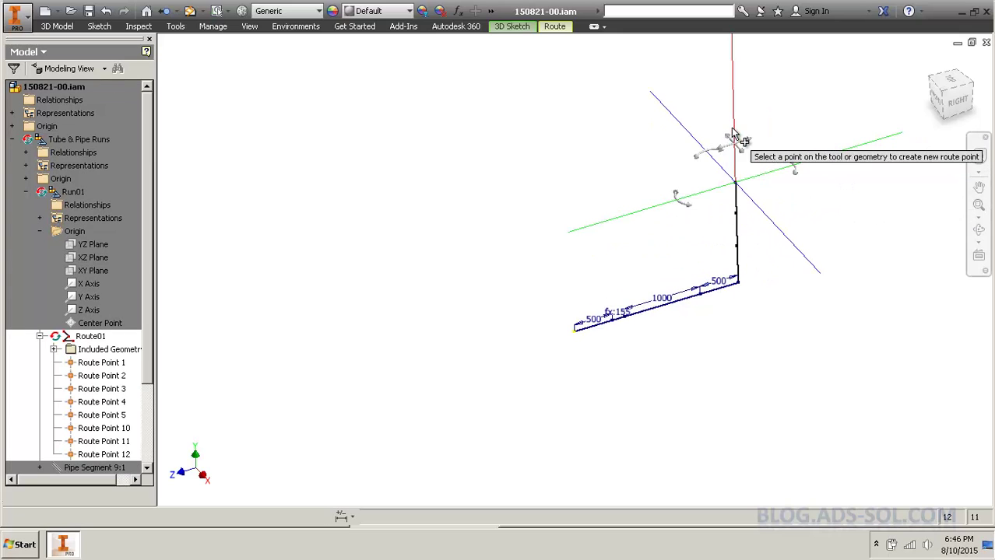
{"action": "left_click", "coordinate": [734, 116]}
{"action": "left_click", "coordinate": [733, 88]}
{"action": "left_click", "coordinate": [733, 63]}
{"action": "right_click", "coordinate": [777, 175]}
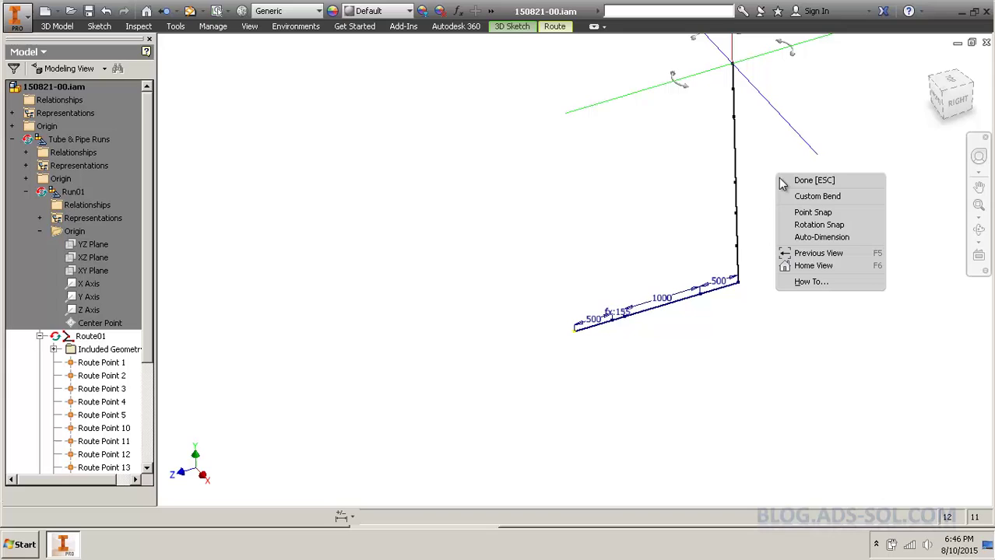
{"action": "left_click", "coordinate": [804, 184]}
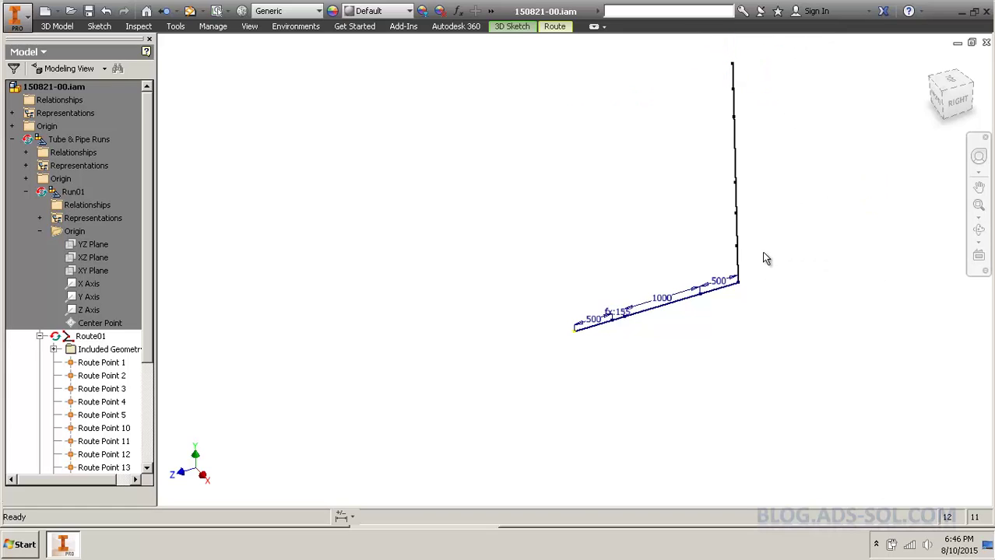
Delete the bottom and alternate connecting segments of the vertical route, leaving three separate lines, and move the middle line away from the others
{"action": "left_click_drag", "start_coordinate": [762, 251], "coordinate": [699, 265]}
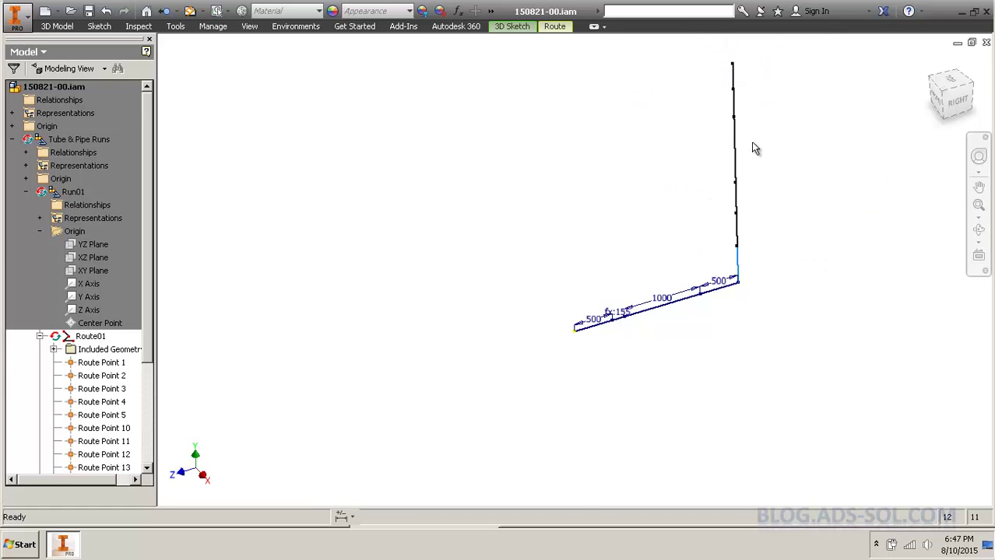
{"action": "left_click_drag", "start_coordinate": [759, 198], "coordinate": [708, 201], "text": "ctrl"}
{"action": "key", "text": "Delete"}
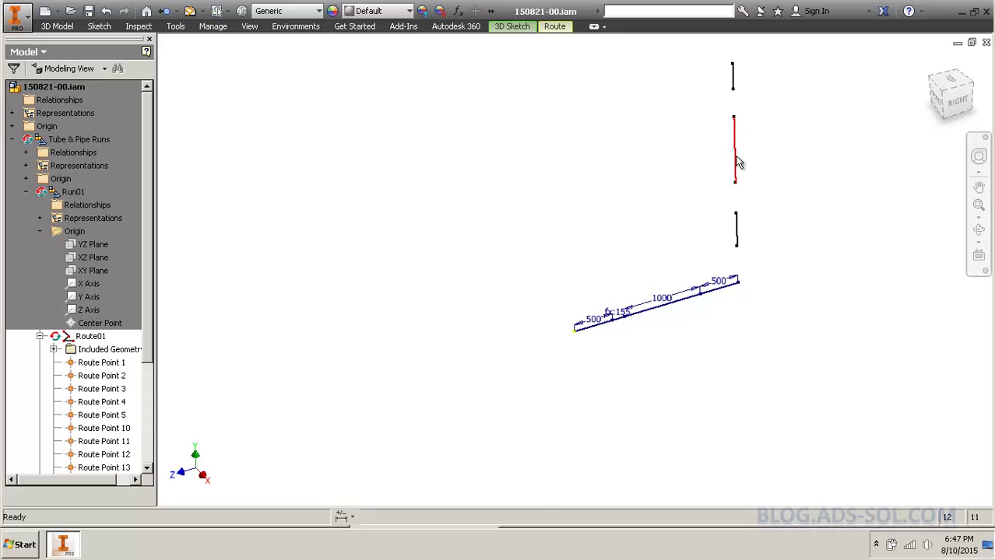
{"action": "left_click_drag", "start_coordinate": [734, 154], "coordinate": [661, 209]}
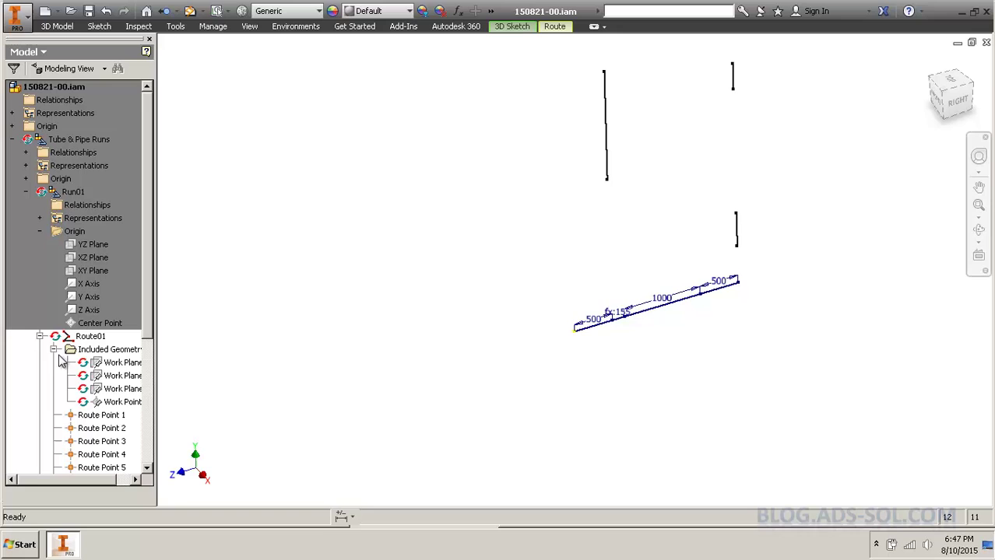
Make the three included work planes of Route01 visible
{"action": "left_click", "coordinate": [122, 363]}
{"action": "left_click", "coordinate": [124, 389], "text": "shift"}
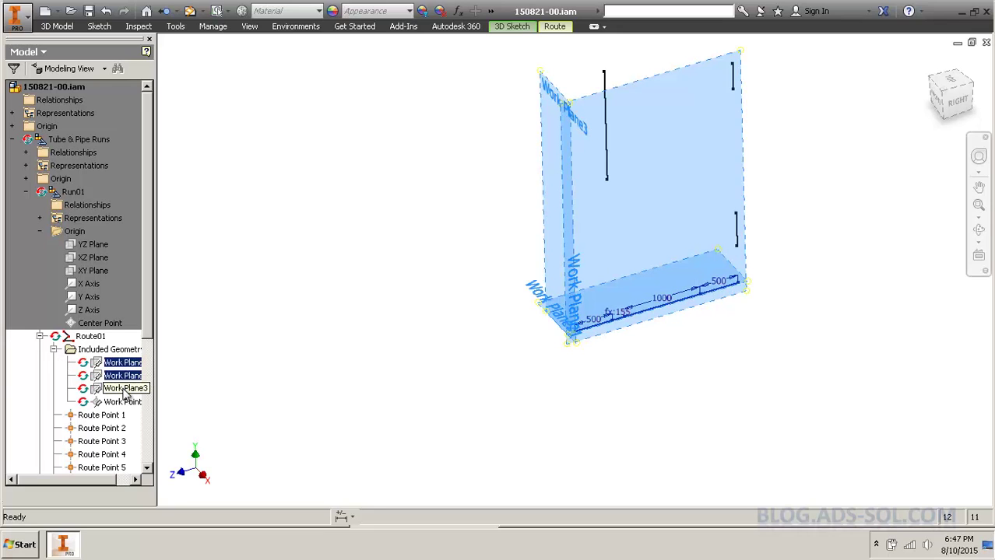
{"action": "right_click", "coordinate": [123, 390]}
{"action": "left_click", "coordinate": [385, 402]}
{"action": "right_click", "coordinate": [133, 374]}
{"action": "left_click", "coordinate": [135, 381]}
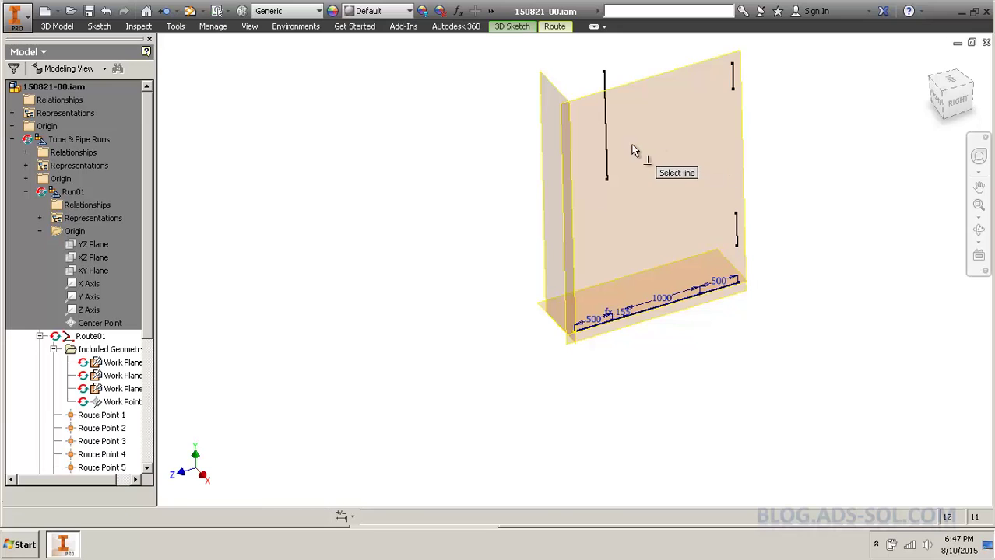
Constrain the moved line perpendicular to the horizontal work plane and dimension its length to 500 mm
{"action": "left_click", "coordinate": [606, 155]}
{"action": "left_click", "coordinate": [605, 292]}
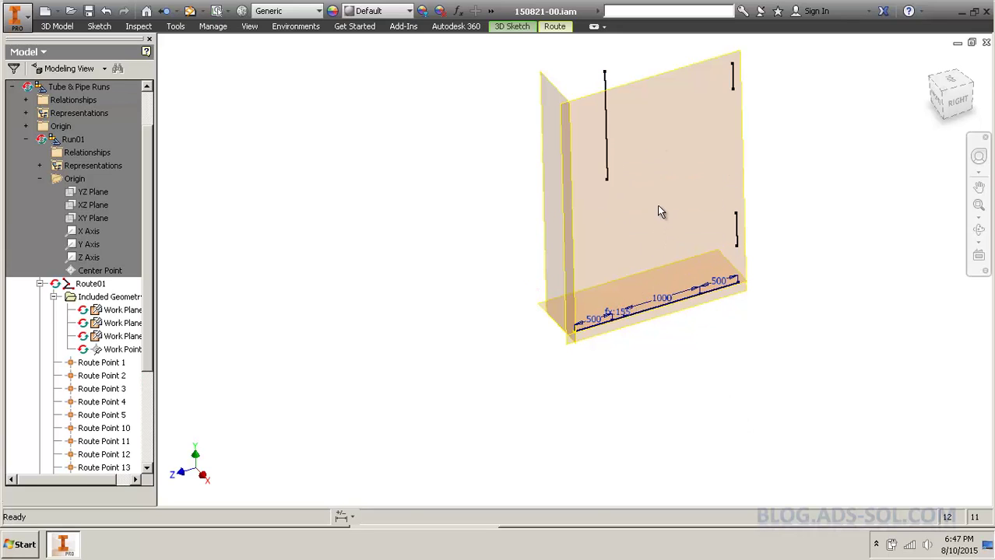
{"action": "key", "text": "d"}
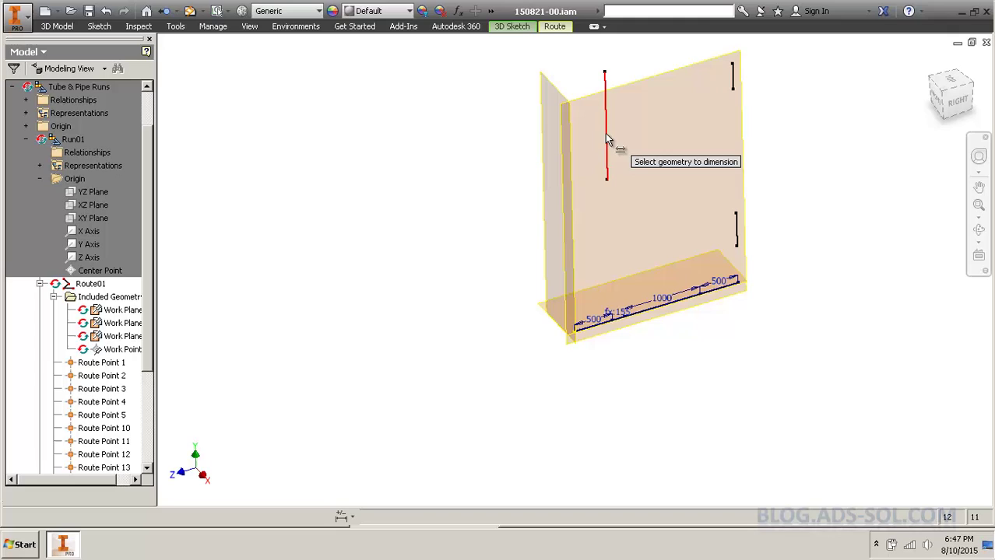
{"action": "left_click", "coordinate": [606, 144]}
{"action": "left_click", "coordinate": [626, 139]}
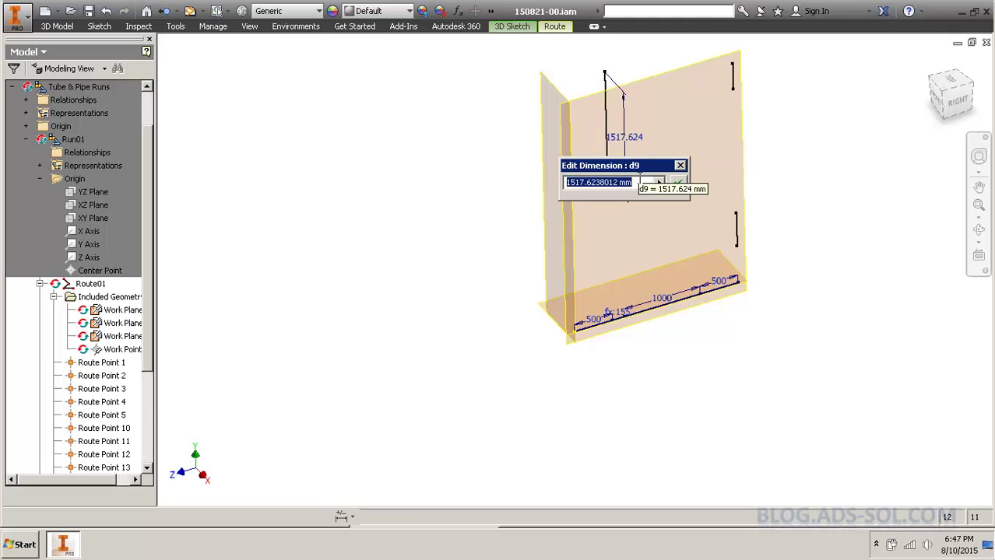
{"action": "type", "text": "500"}
{"action": "key", "text": "Return"}
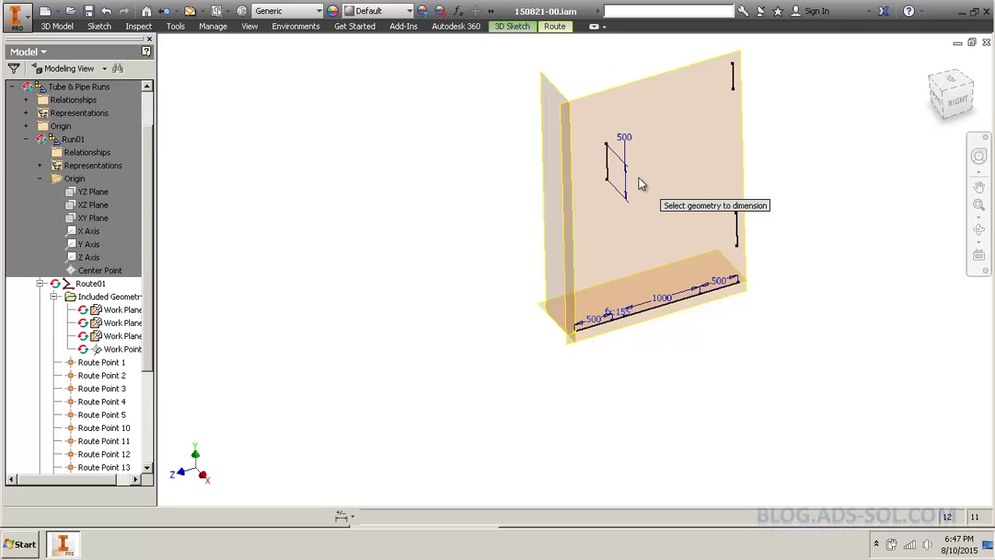
Hide the three included work planes of Route01
{"action": "middle_click_drag", "start_coordinate": [650, 215], "coordinate": [674, 220]}
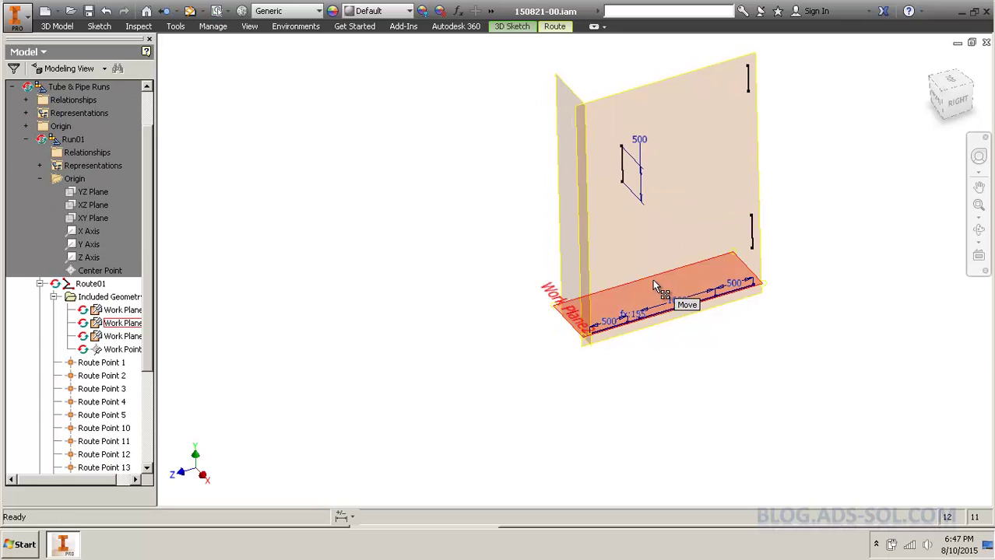
{"action": "scroll", "coordinate": [663, 277], "scroll_direction": "down", "scroll_amount": 5}
{"action": "scroll", "coordinate": [662, 208], "scroll_direction": "down", "scroll_amount": 5}
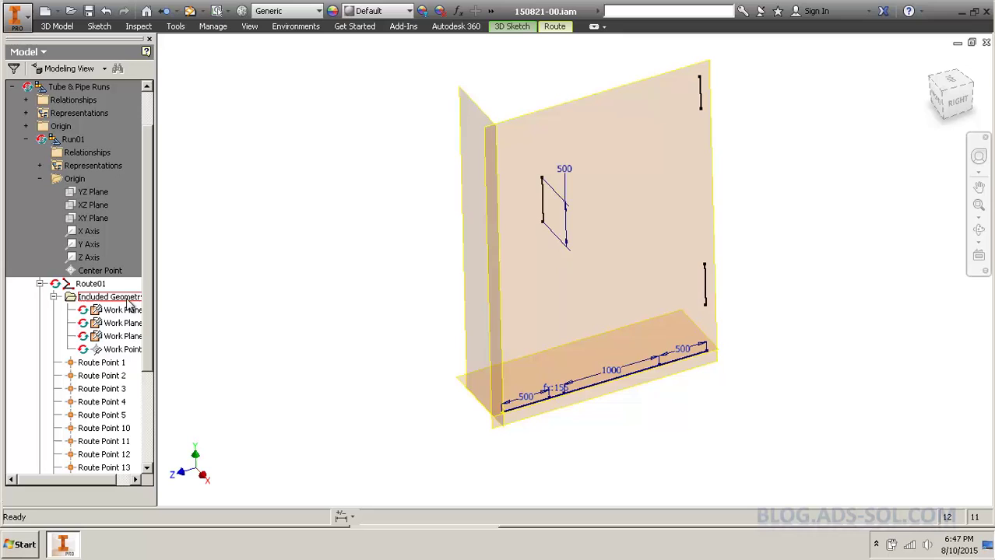
{"action": "left_click", "coordinate": [116, 338], "text": "shift"}
{"action": "right_click", "coordinate": [123, 332]}
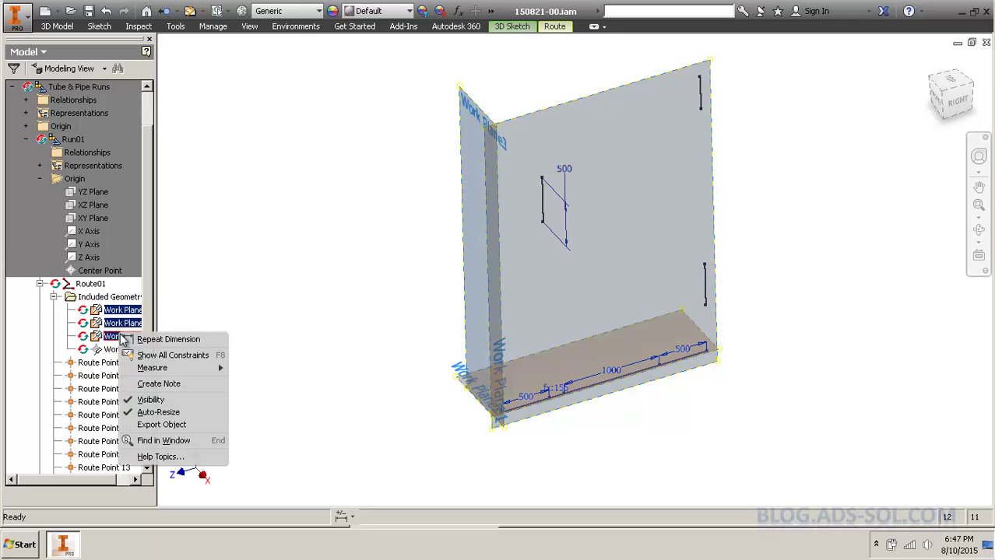
{"action": "key", "text": "v"}
{"action": "left_click", "coordinate": [280, 316]}
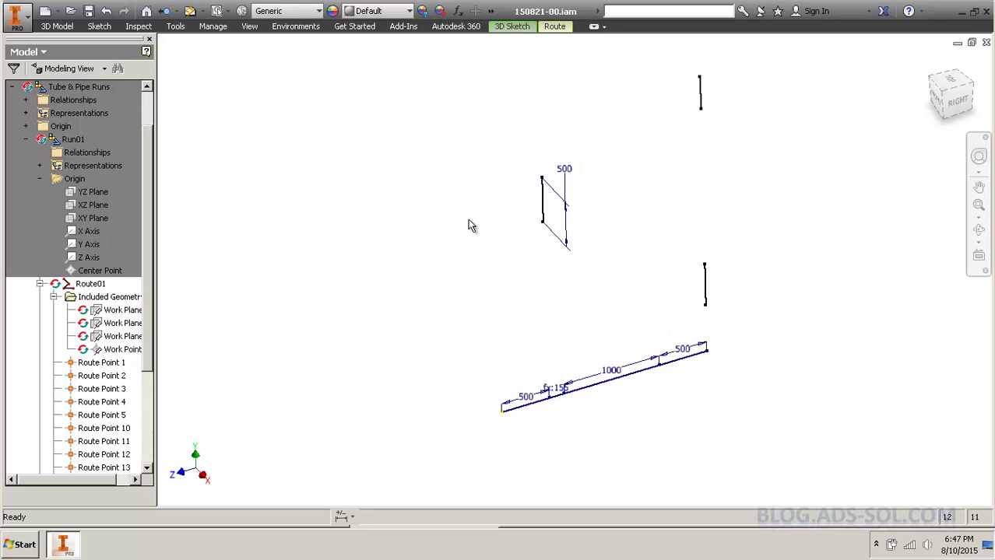
Try making the vertical line's lower end coincident with the route point between the 155 and 1000 mm segments, and show Route01's violations
{"action": "left_click", "coordinate": [542, 222]}
{"action": "left_click", "coordinate": [569, 400]}
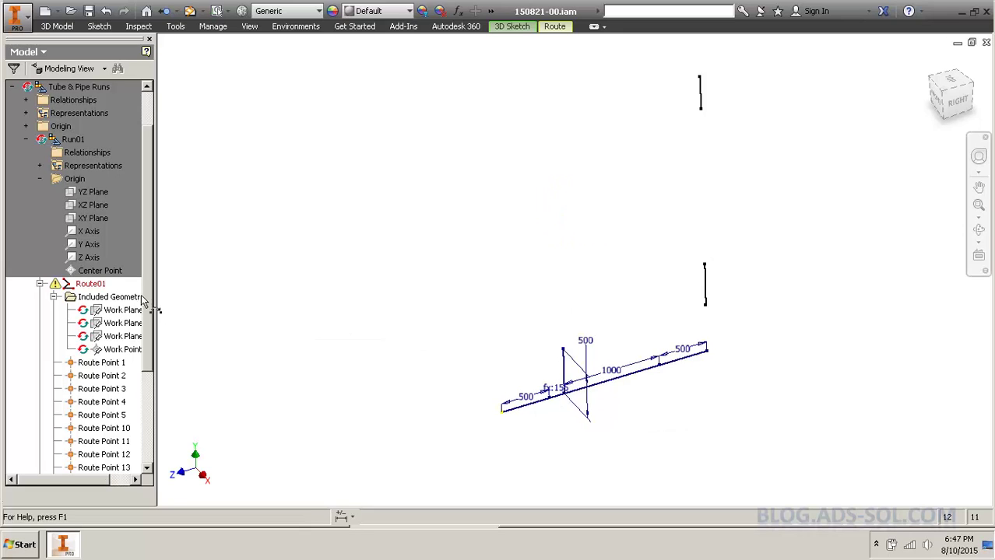
{"action": "right_click", "coordinate": [83, 286]}
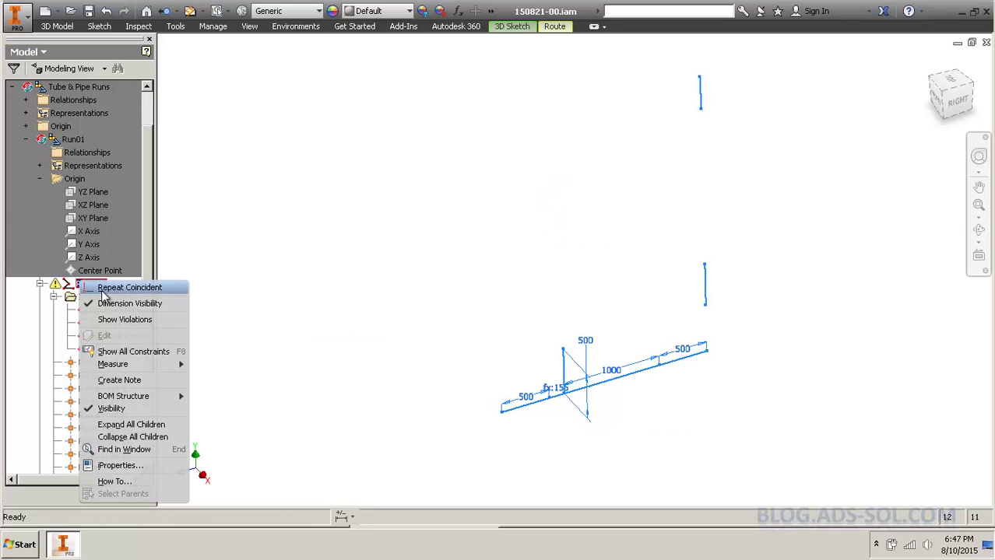
{"action": "left_click", "coordinate": [136, 318]}
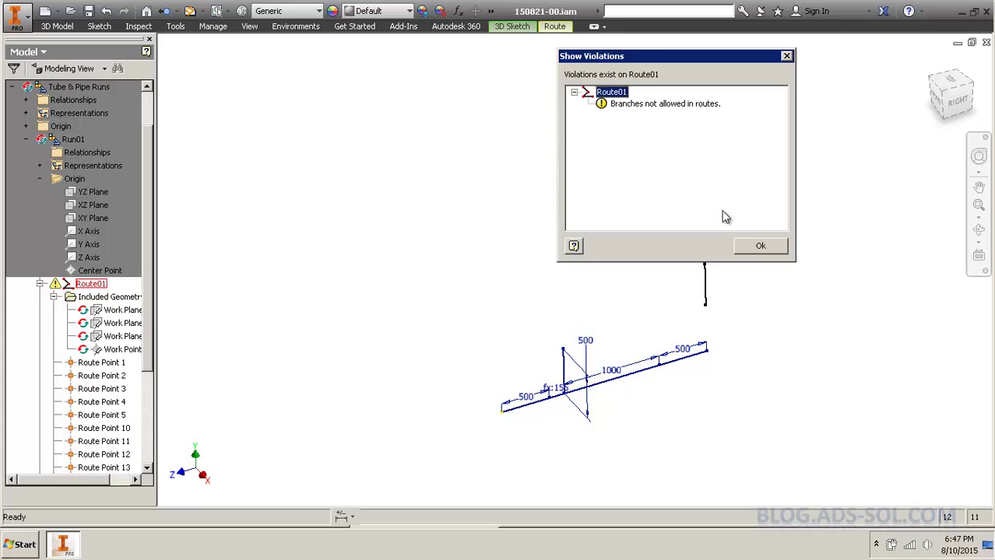
{"action": "left_click", "coordinate": [761, 246]}
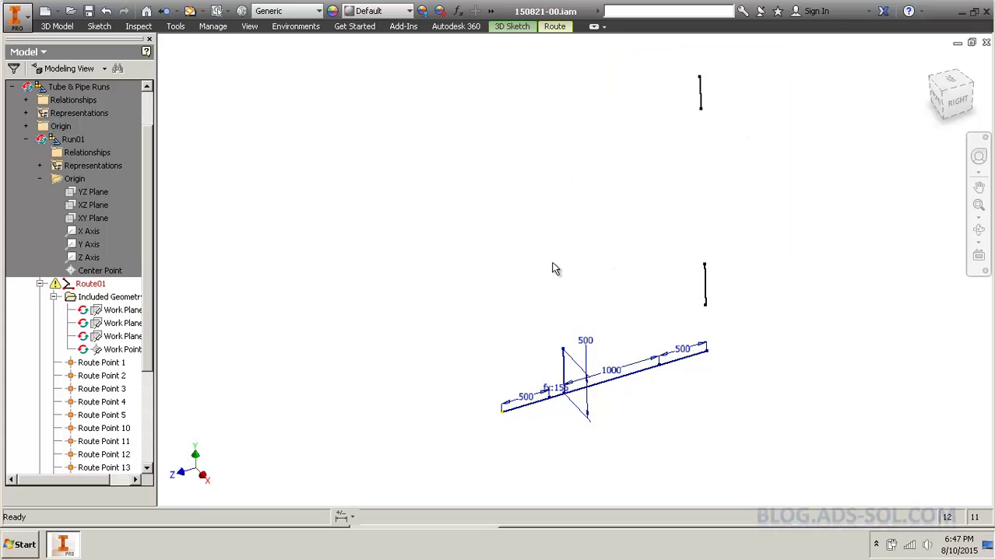
{"action": "key", "text": "ctrl+z"}
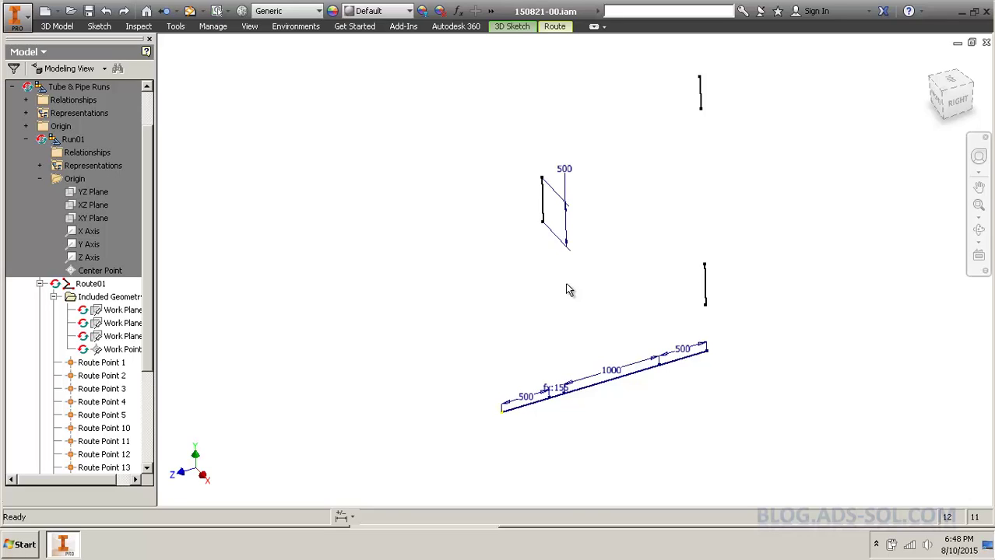
Make the route point between the 155 and 1000 mm segments coincident with the detached vertical line, aligning the line above it
{"action": "key", "text": "Return"}
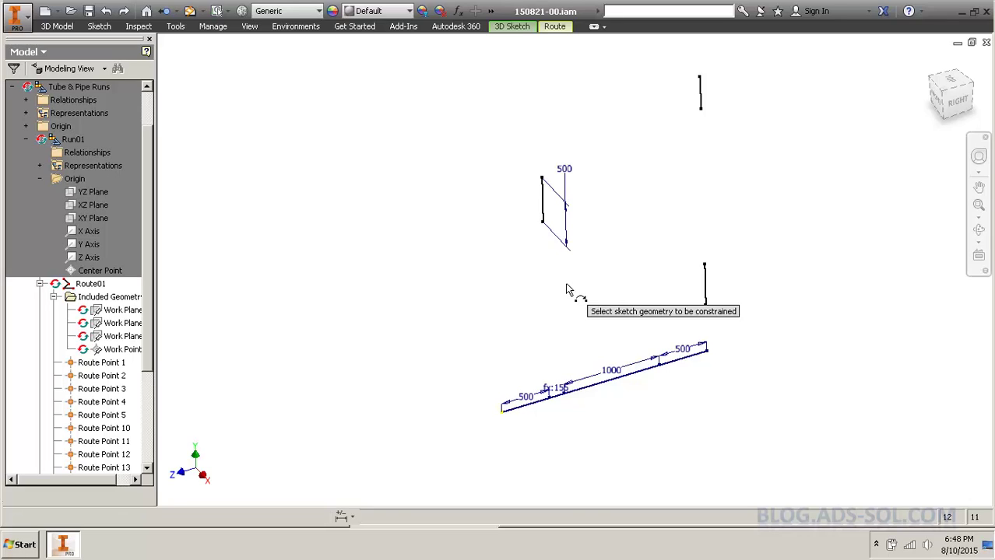
{"action": "left_click", "coordinate": [566, 395]}
{"action": "left_click", "coordinate": [544, 213]}
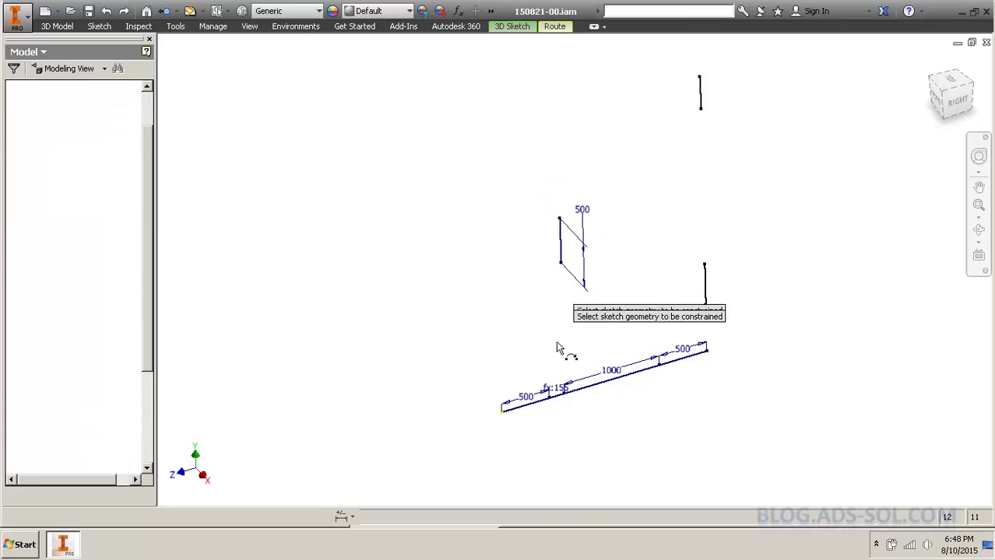
Dimension the distance from the route point to the vertical line's lower end and set it to 50 mm
{"action": "key", "text": "d"}
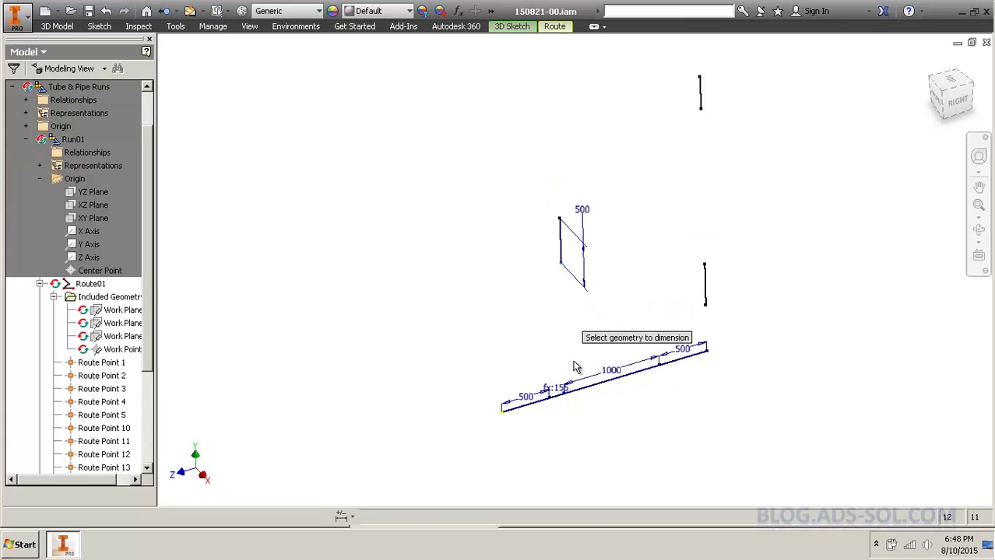
{"action": "left_click", "coordinate": [566, 392]}
{"action": "left_click", "coordinate": [567, 373]}
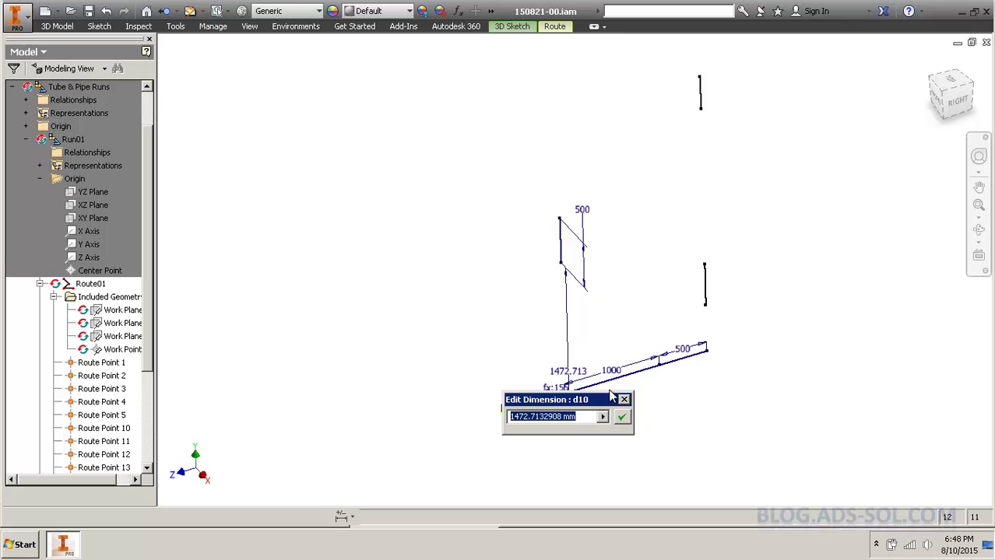
{"action": "type", "text": "500"}
{"action": "key", "text": "Return"}
{"action": "scroll", "coordinate": [607, 395], "scroll_direction": "up", "scroll_amount": 5}
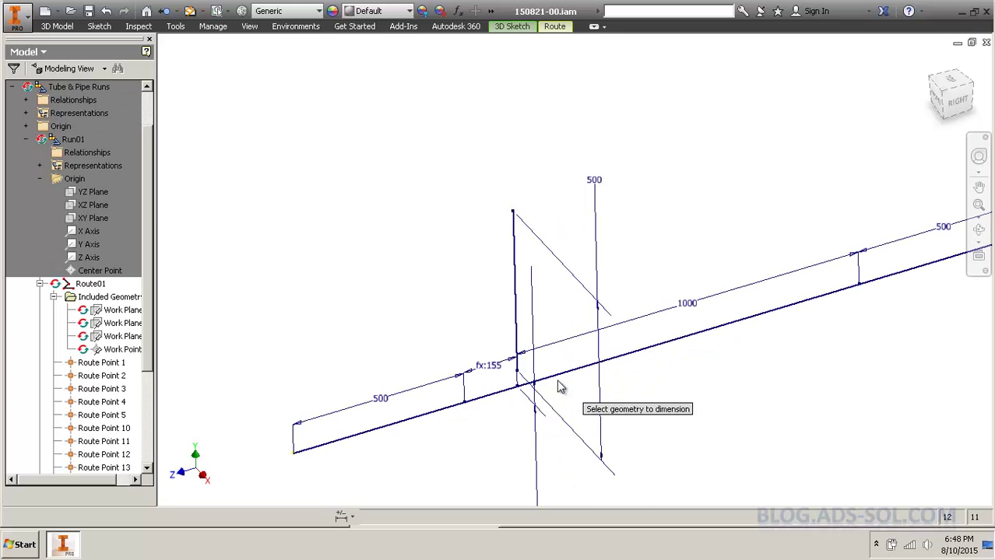
{"action": "scroll", "coordinate": [551, 389], "scroll_direction": "down", "scroll_amount": 6}
{"action": "middle_click_drag", "start_coordinate": [550, 389], "coordinate": [552, 253]}
{"action": "middle_click_drag", "start_coordinate": [583, 299], "coordinate": [583, 315]}
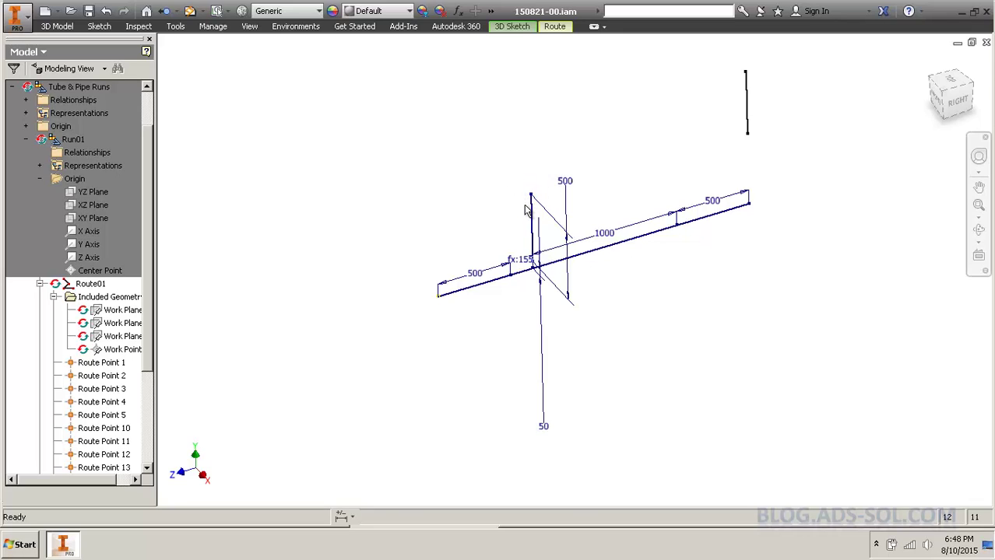
Undo the 50 mm value and remove the gap dimension between the route point and the vertical line
{"action": "key", "text": "ctrl+z"}
{"action": "middle_click_drag", "start_coordinate": [577, 195], "coordinate": [586, 274]}
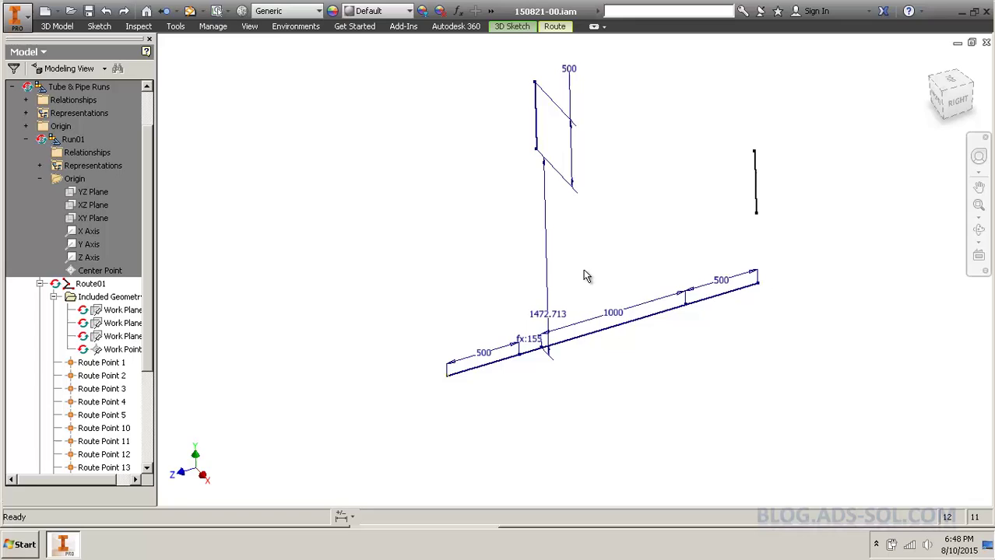
{"action": "key", "text": "ctrl+z"}
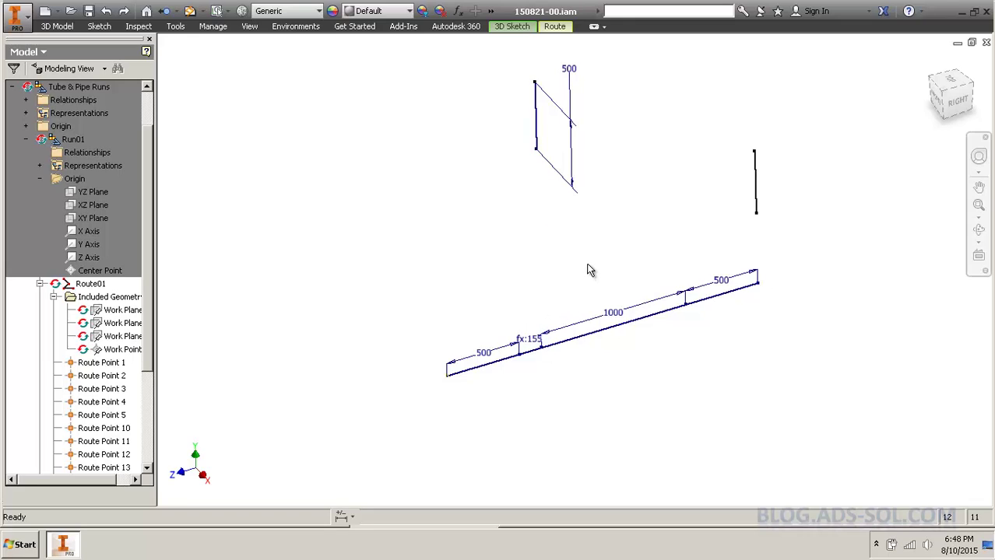
Draw a short construction line straight down from the lower end of the 500 mm vertical line
{"action": "right_click", "coordinate": [535, 157]}
{"action": "left_click", "coordinate": [538, 241]}
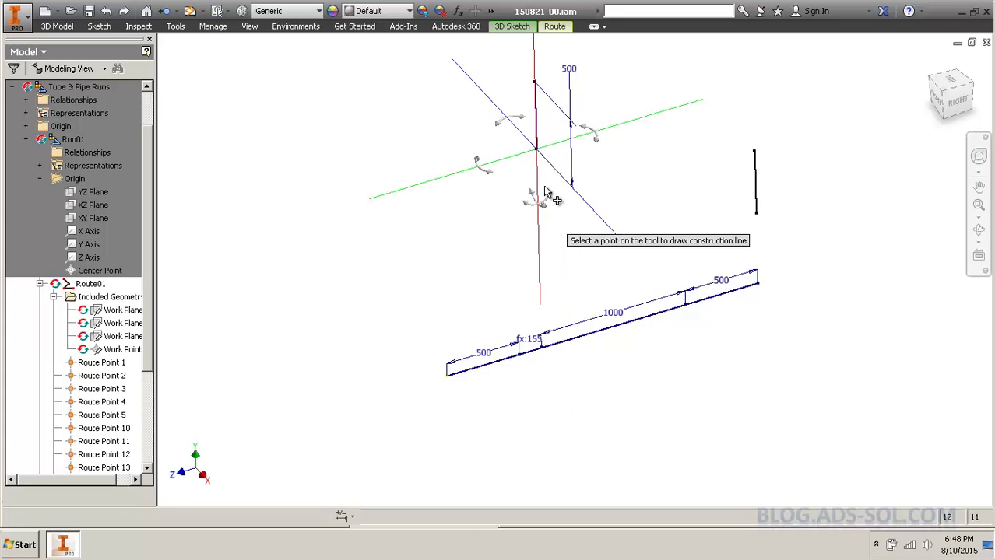
{"action": "left_click", "coordinate": [537, 184]}
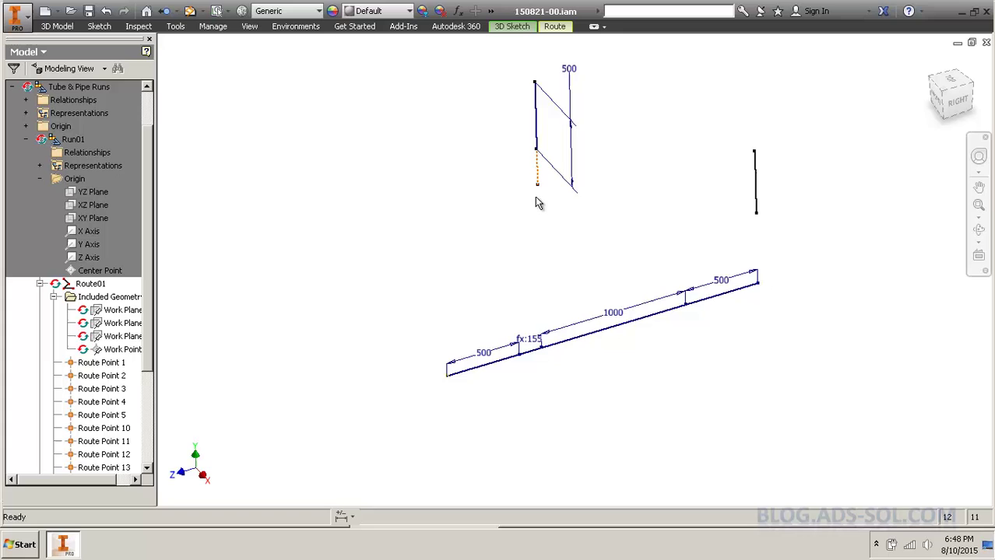
Constrain the construction line parallel to the 500 mm vertical line and perpendicular to the main route line
{"action": "key", "text": "slash"}
{"action": "key", "text": "slash"}
{"action": "left_click", "coordinate": [538, 164]}
{"action": "left_click", "coordinate": [539, 144]}
{"action": "key", "text": "Escape"}
{"action": "key", "text": "p"}
{"action": "left_click", "coordinate": [538, 162]}
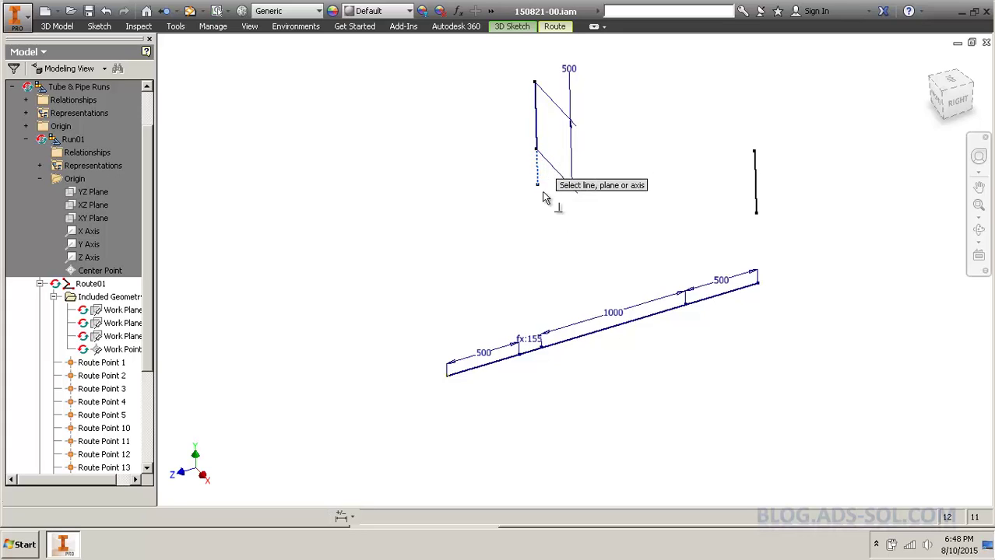
{"action": "left_click", "coordinate": [576, 340]}
{"action": "key", "text": "Escape"}
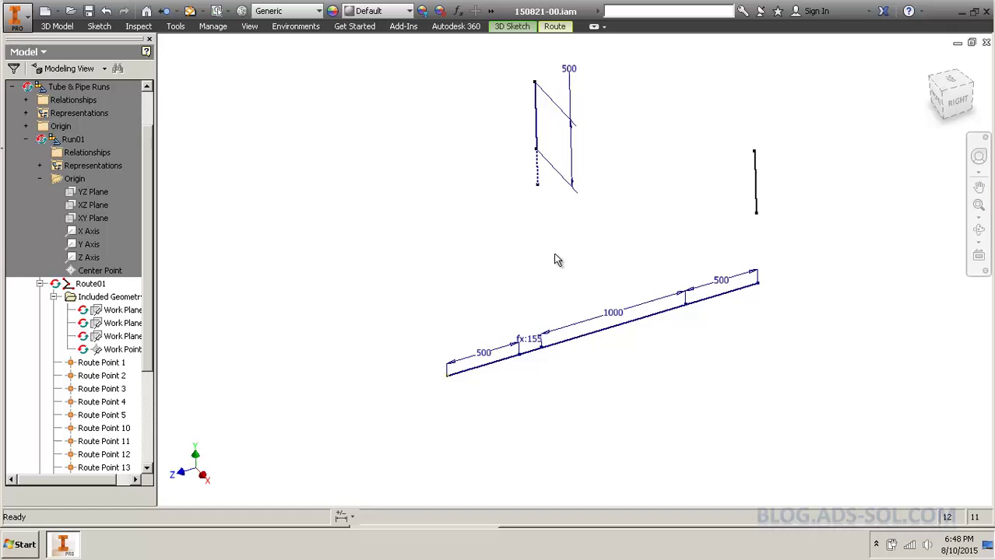
Make the construction line's lower end coincident with the route point between the 155 and 1000 mm segments, and set its length to 50 mm
{"action": "left_click", "coordinate": [538, 188]}
{"action": "left_click", "coordinate": [543, 374]}
{"action": "key", "text": "d"}
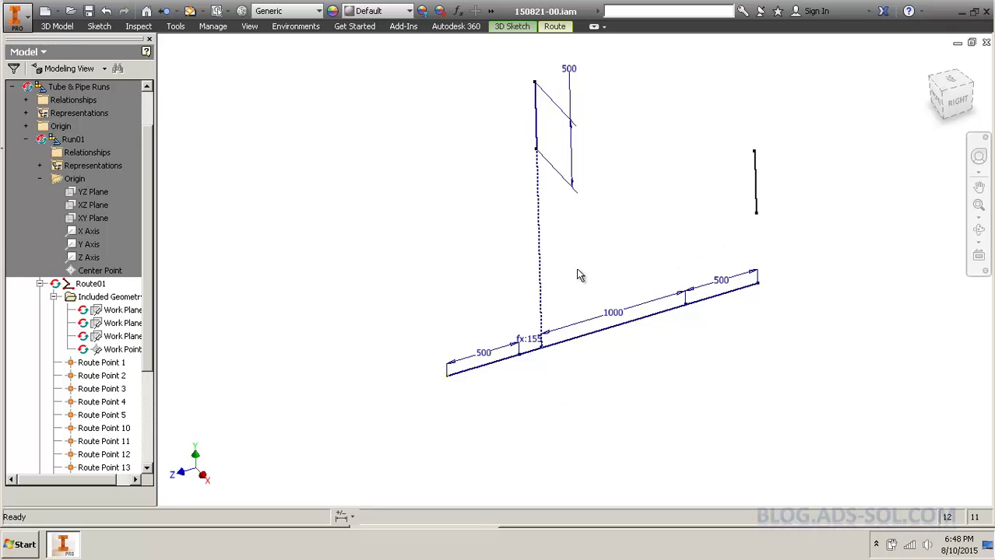
{"action": "left_click", "coordinate": [541, 253]}
{"action": "left_click", "coordinate": [561, 273]}
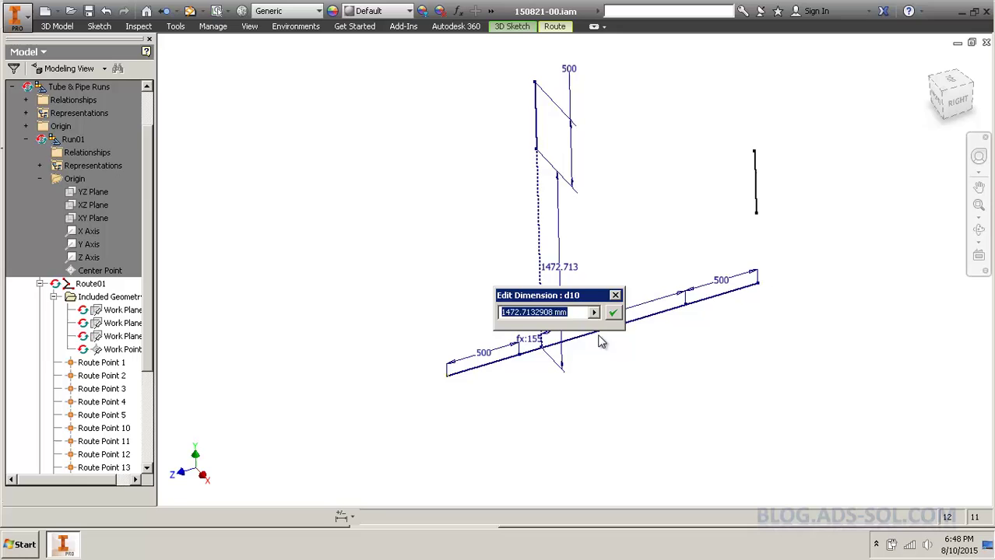
{"action": "type", "text": "50"}
{"action": "key", "text": "Return"}
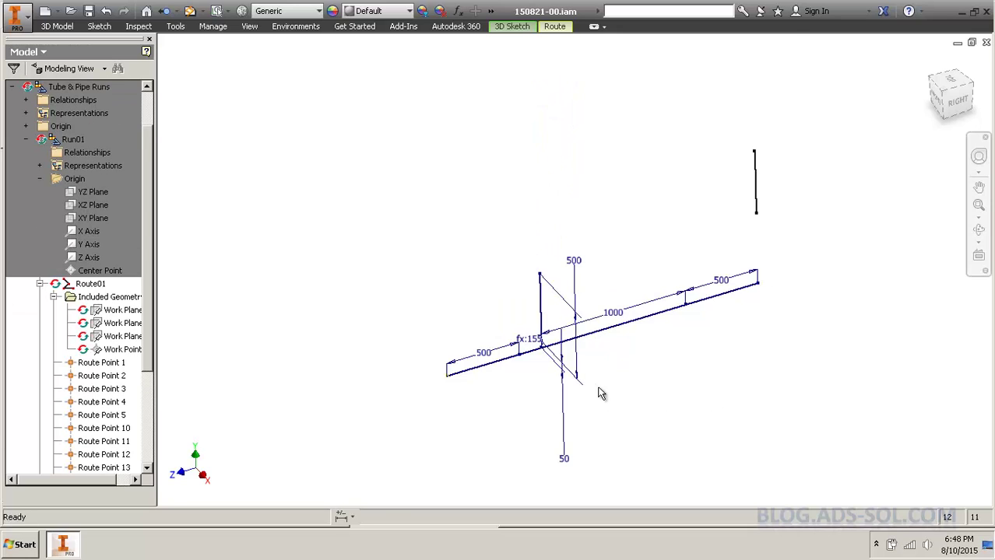
Try making the second detached vertical line coincident with the route point between the 1000 and 500 mm segments, and undo it
{"action": "scroll", "coordinate": [594, 385], "scroll_direction": "down", "scroll_amount": 5}
{"action": "scroll", "coordinate": [519, 362], "scroll_direction": "up", "scroll_amount": 4}
{"action": "middle_click_drag", "start_coordinate": [451, 387], "coordinate": [498, 371]}
{"action": "left_click", "coordinate": [515, 285]}
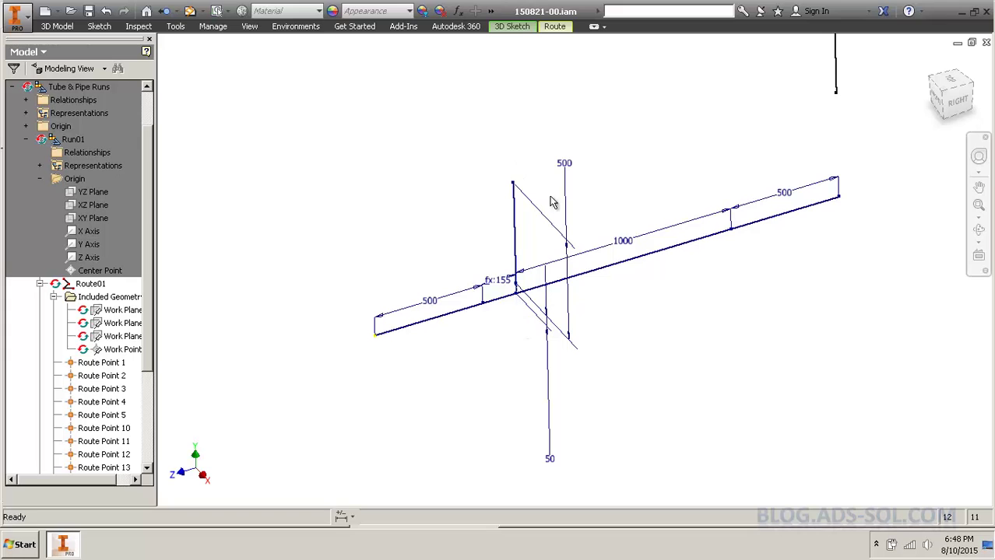
{"action": "middle_click_drag", "start_coordinate": [622, 222], "coordinate": [540, 304]}
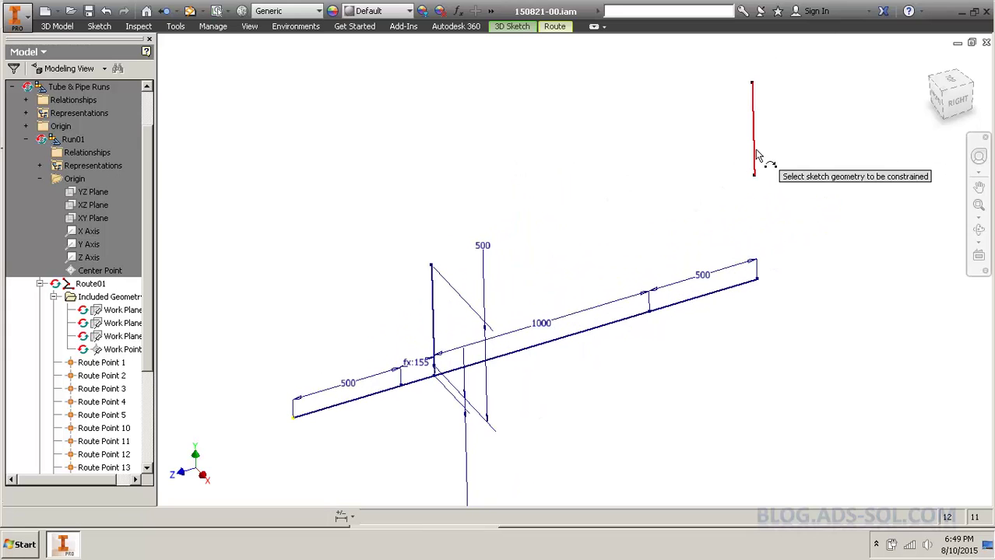
{"action": "left_click", "coordinate": [753, 152]}
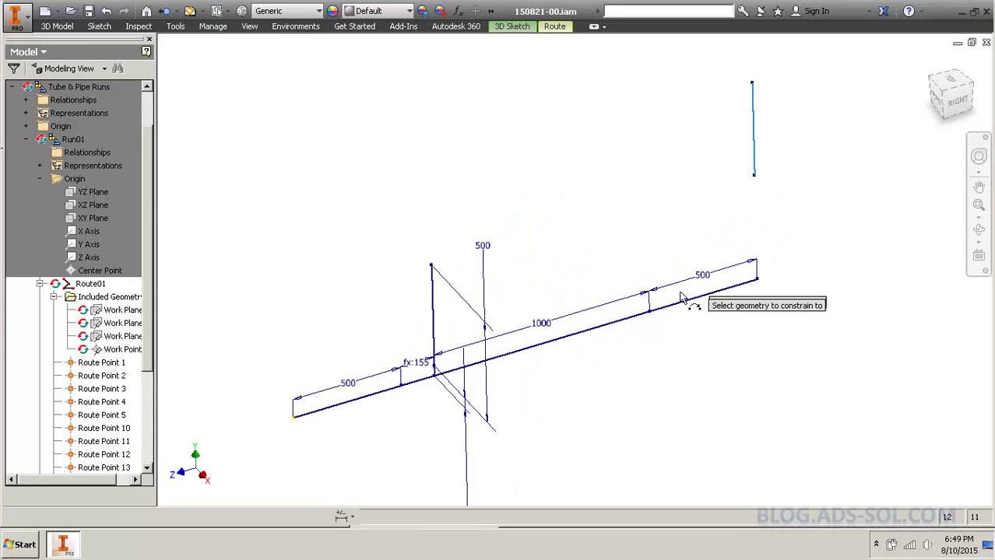
{"action": "left_click", "coordinate": [651, 313]}
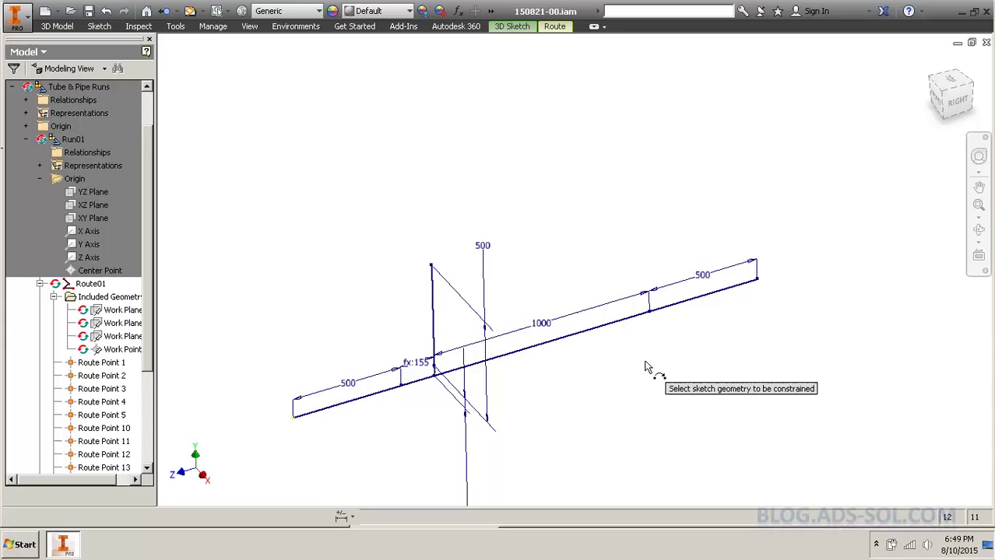
{"action": "key", "text": "ctrl+z"}
Dimension the length of the second detached vertical line and set it to 350 mm
{"action": "key", "text": "d"}
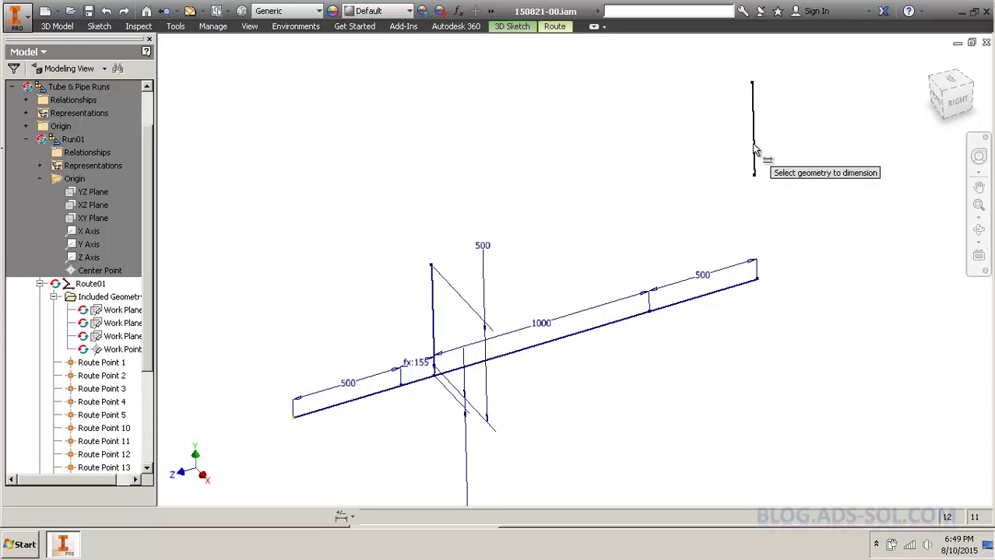
{"action": "left_click", "coordinate": [752, 144]}
{"action": "left_click", "coordinate": [772, 156]}
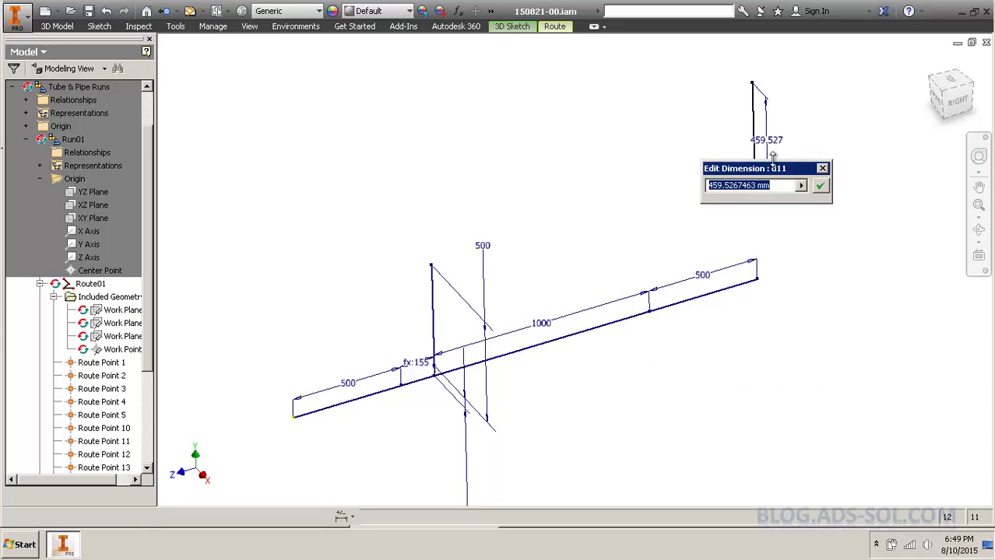
{"action": "type", "text": "350"}
{"action": "key", "text": "Return"}
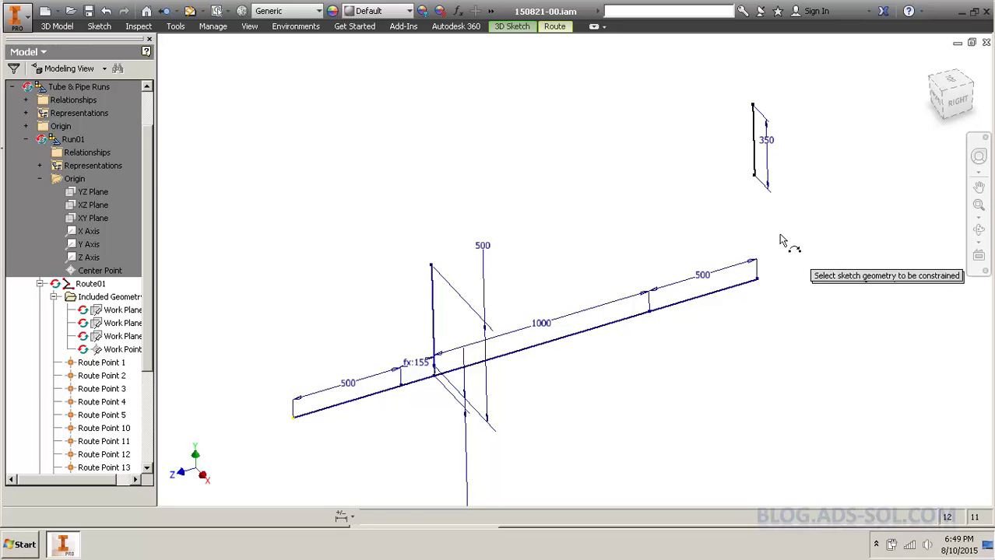
Align the 350 mm line with the route point between the 1000 and 500 mm segments, and dimension its lower end 150 mm from that point
{"action": "left_click", "coordinate": [654, 317]}
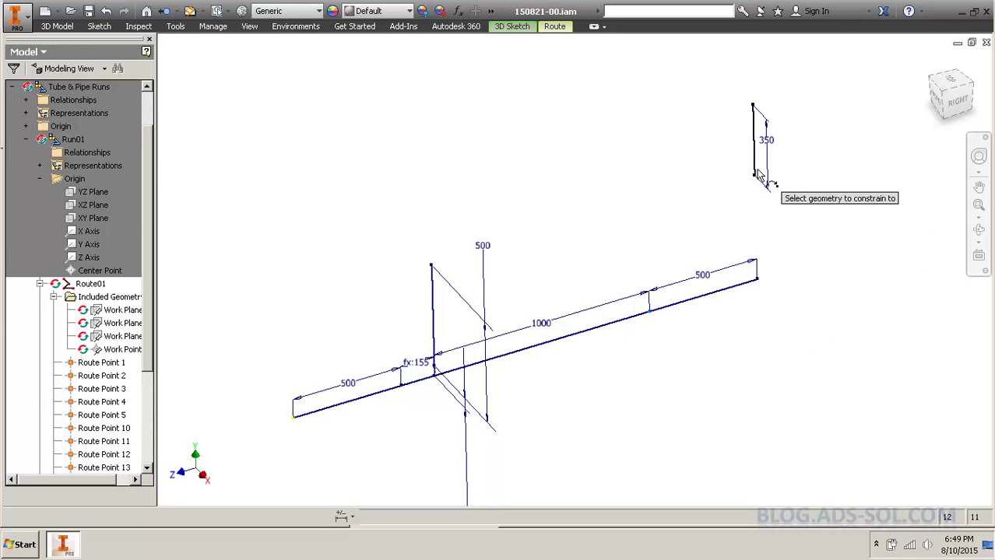
{"action": "left_click", "coordinate": [759, 175]}
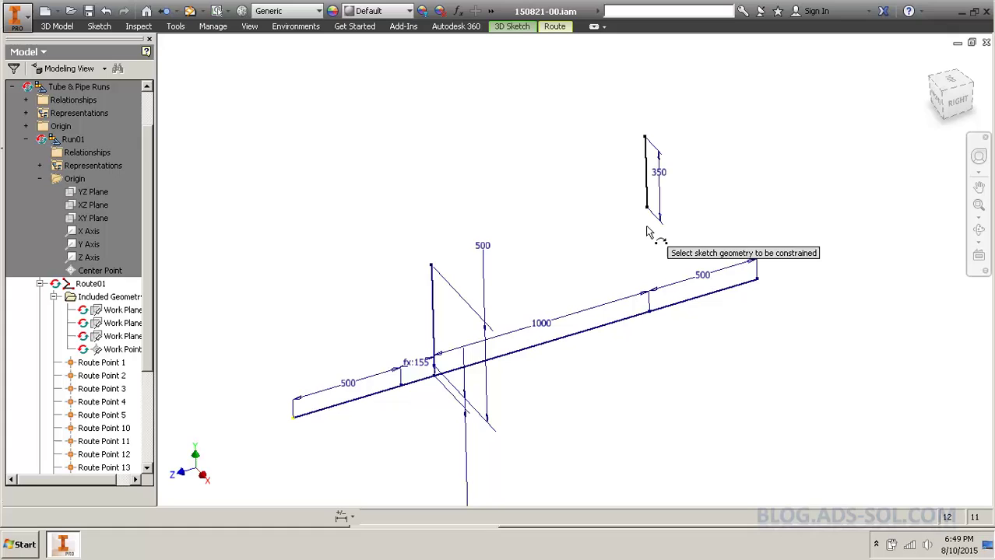
{"action": "key", "text": "d"}
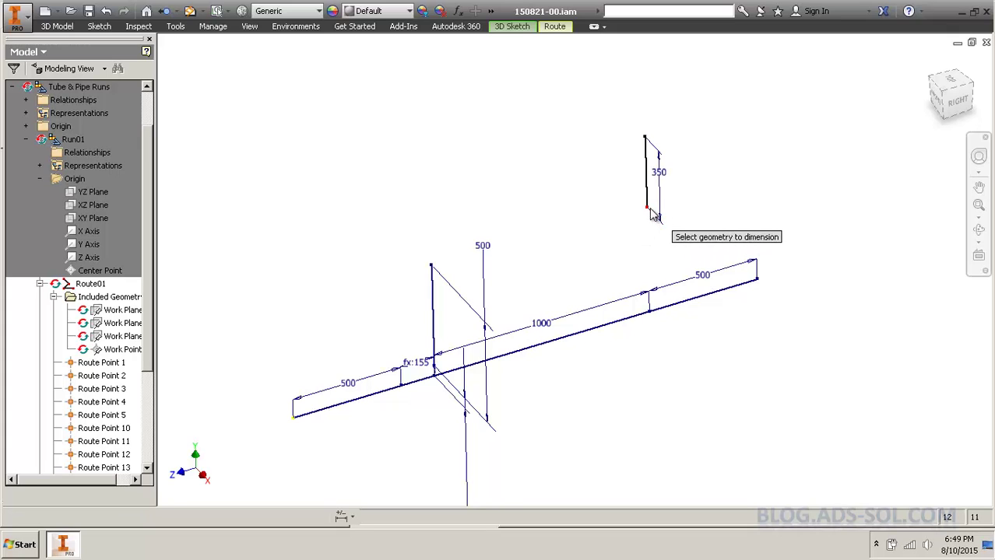
{"action": "left_click", "coordinate": [652, 317]}
{"action": "left_click", "coordinate": [653, 305]}
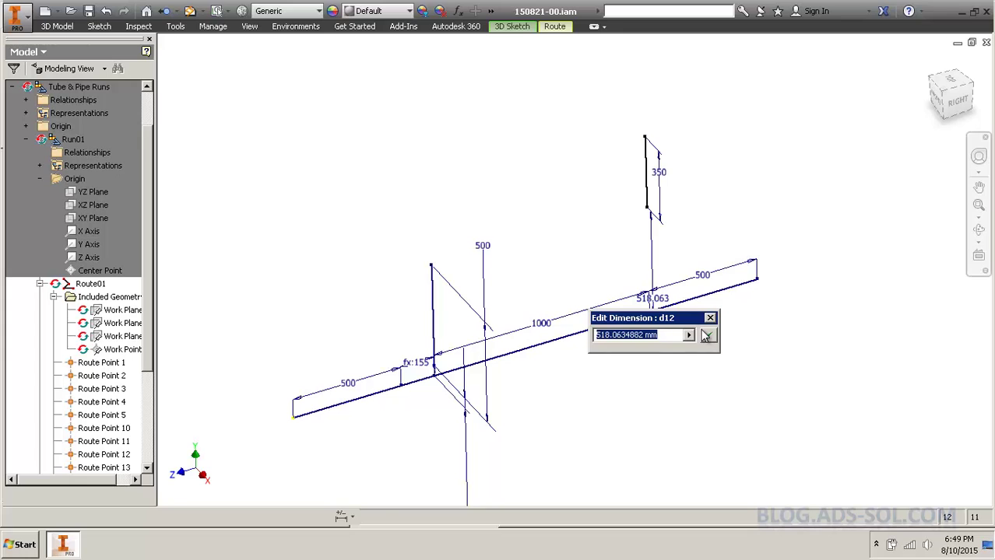
{"action": "type", "text": "150"}
{"action": "left_click", "coordinate": [706, 334]}
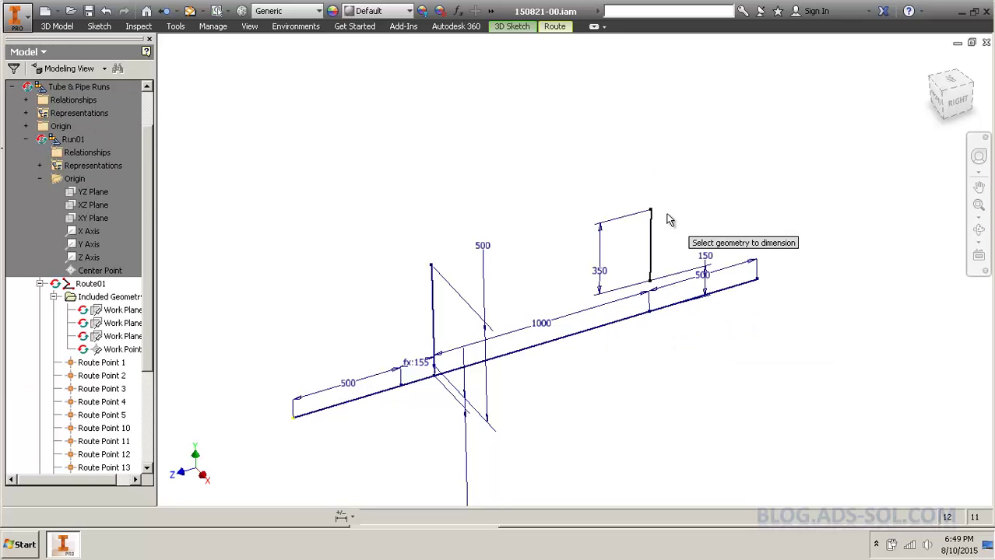
Constrain the 350 mm line perpendicular to the main route line and test the remaining freedom of its upper end
{"action": "key", "text": "Escape"}
{"action": "key", "text": "p"}
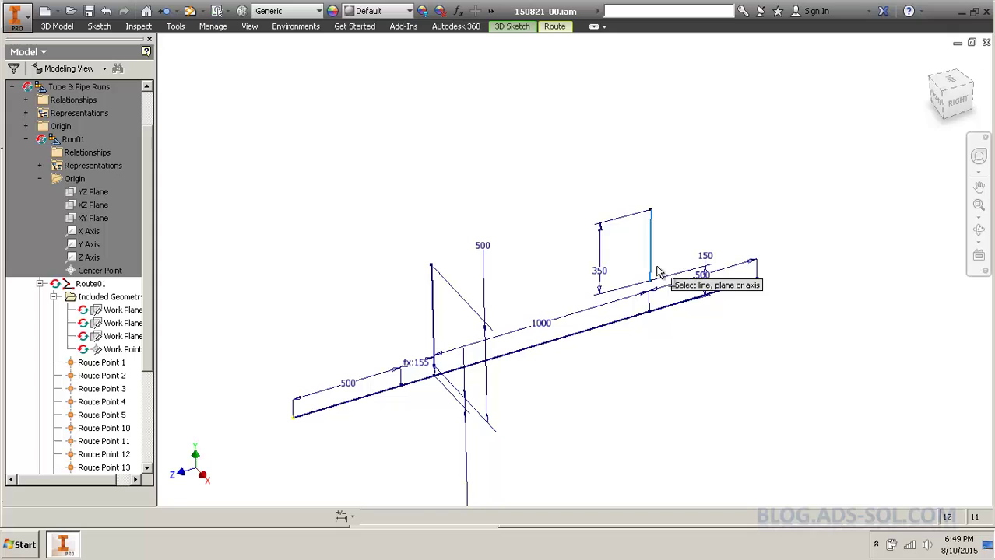
{"action": "left_click", "coordinate": [662, 310]}
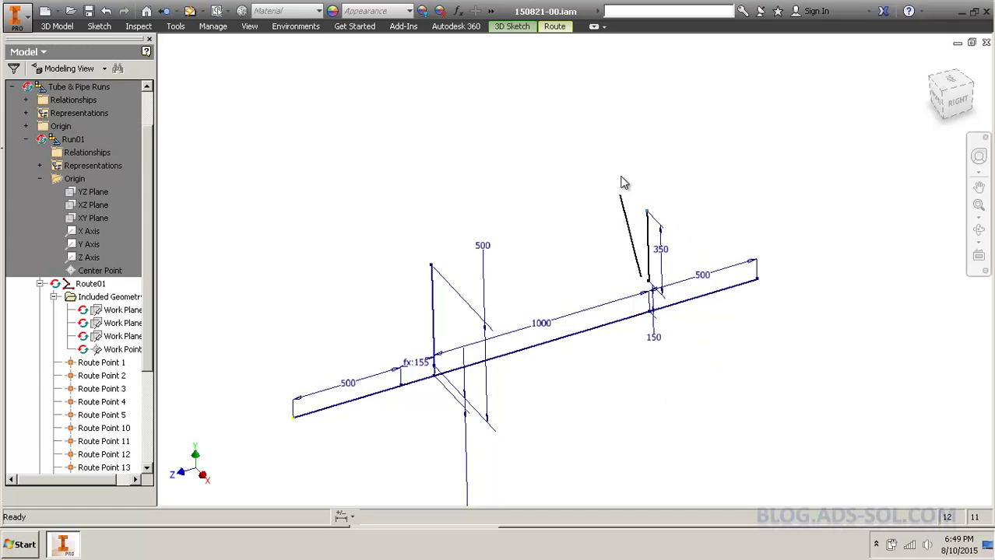
{"action": "left_click_drag", "start_coordinate": [652, 196], "coordinate": [648, 198]}
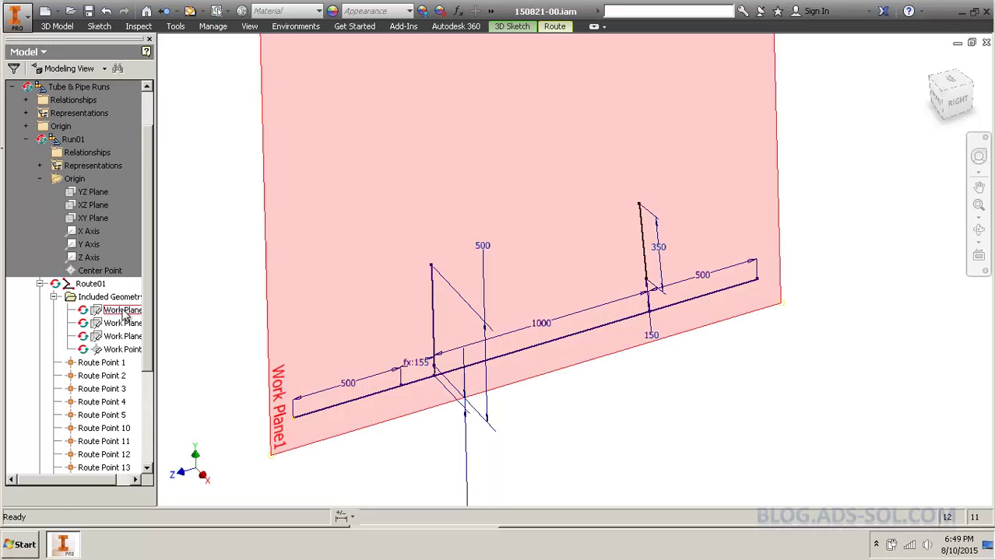
Show the three included work planes and constrain the 350 mm line perpendicular to the horizontal work plane
{"action": "left_click", "coordinate": [121, 310]}
{"action": "left_click", "coordinate": [118, 336], "text": "shift"}
{"action": "right_click", "coordinate": [117, 335]}
{"action": "left_click", "coordinate": [148, 401]}
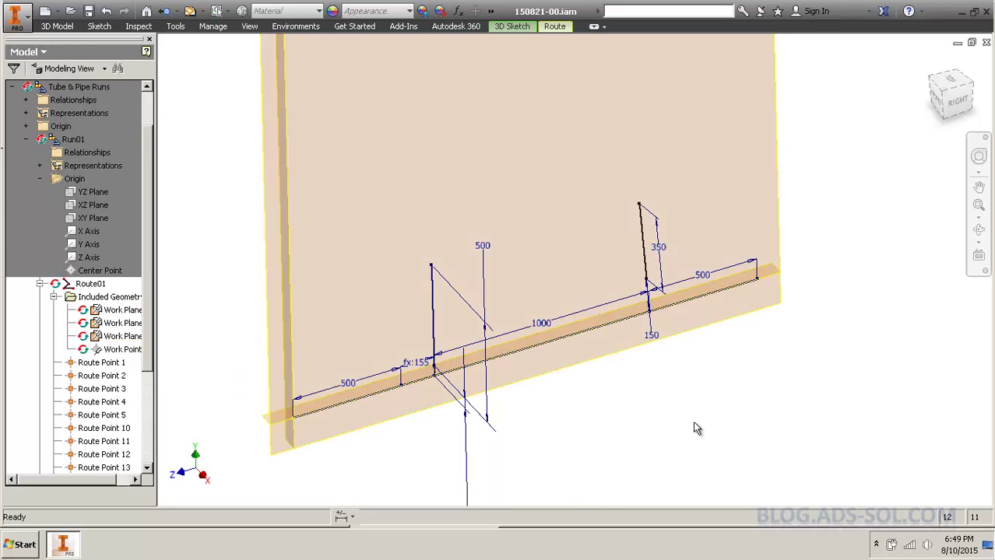
{"action": "key", "text": "Return"}
{"action": "left_click", "coordinate": [648, 277]}
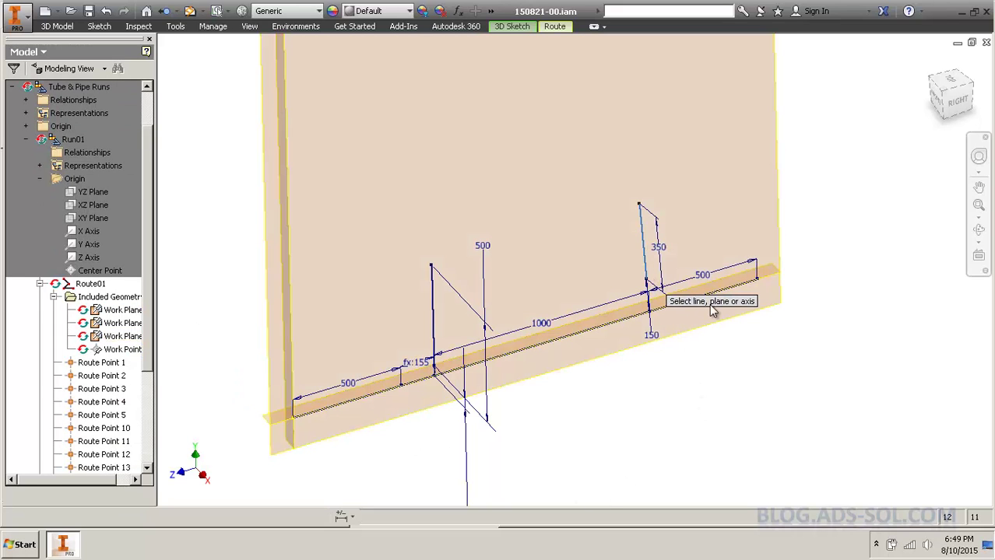
{"action": "left_click", "coordinate": [771, 276]}
{"action": "key", "text": "Escape"}
Hide the three included work planes of Route01
{"action": "left_click", "coordinate": [123, 336]}
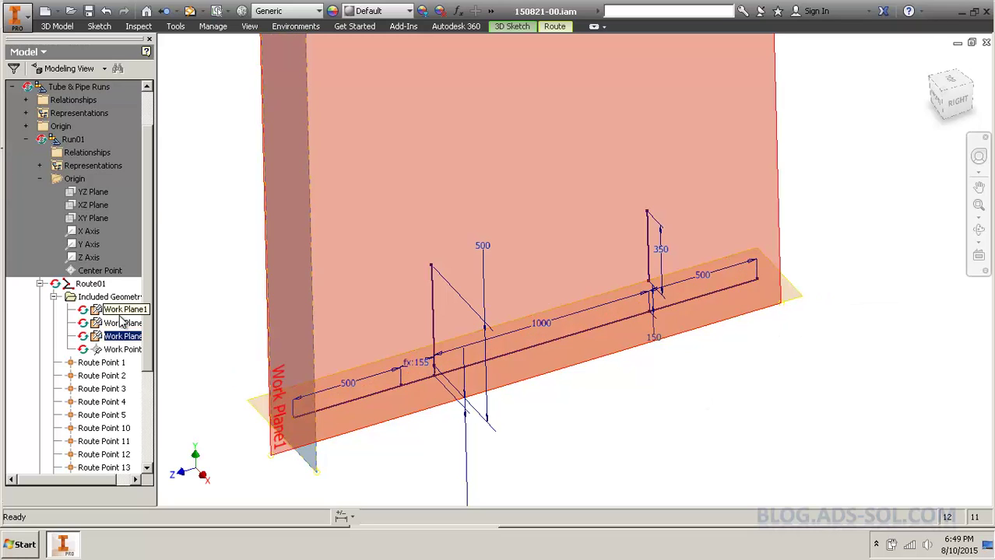
{"action": "left_click", "coordinate": [120, 311], "text": "shift"}
{"action": "right_click", "coordinate": [120, 312]}
{"action": "left_click", "coordinate": [150, 382]}
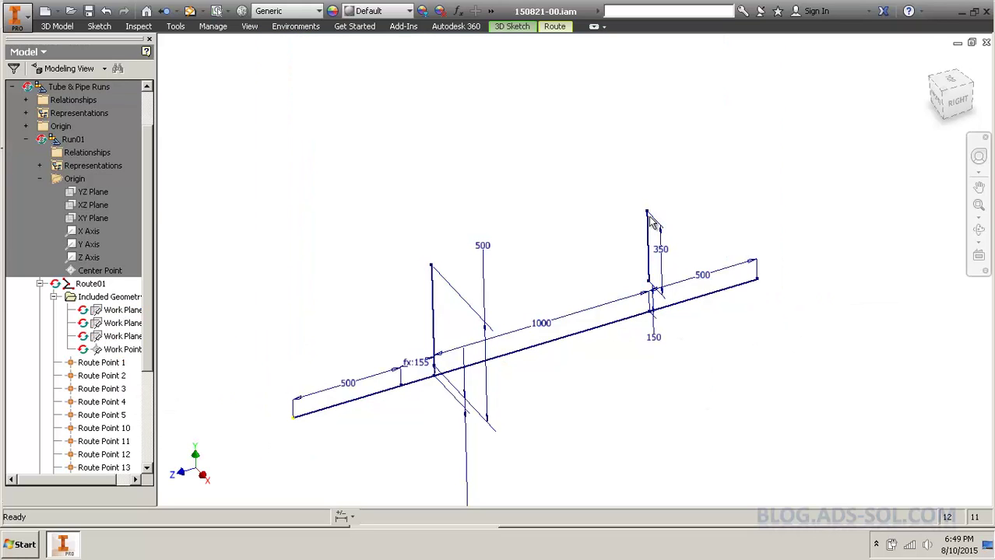
Test whether the 350 mm line can still move, and examine the 150 mm gap at the route point below it
{"action": "left_click_drag", "start_coordinate": [650, 214], "coordinate": [656, 318]}
{"action": "left_click_drag", "start_coordinate": [650, 430], "coordinate": [656, 334]}
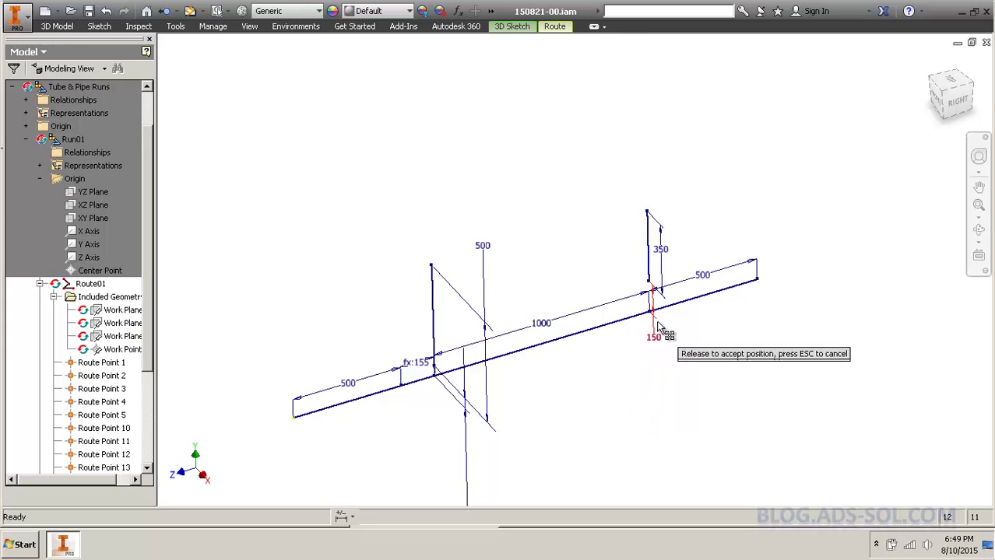
{"action": "scroll", "coordinate": [659, 315], "scroll_direction": "up", "scroll_amount": 3}
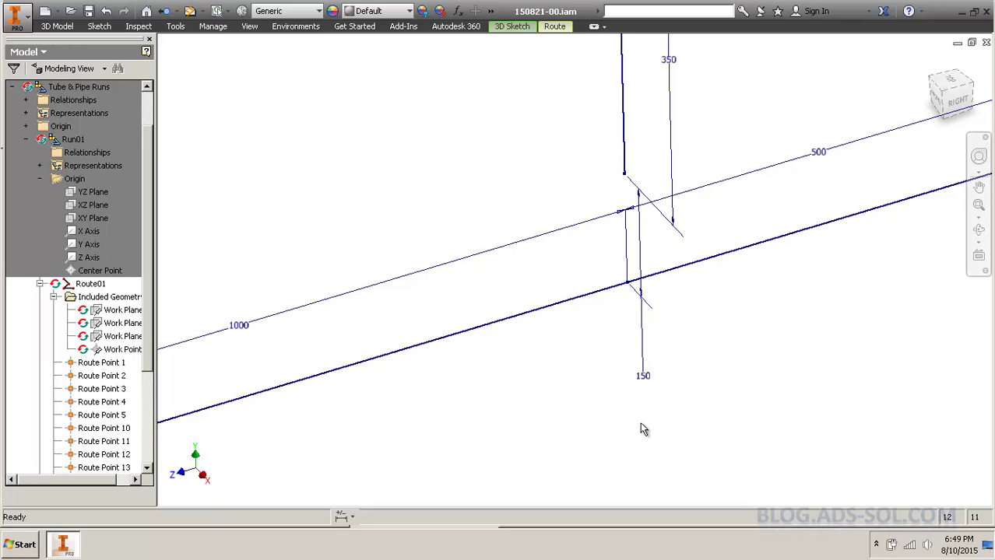
{"action": "scroll", "coordinate": [632, 423], "scroll_direction": "down", "scroll_amount": 2}
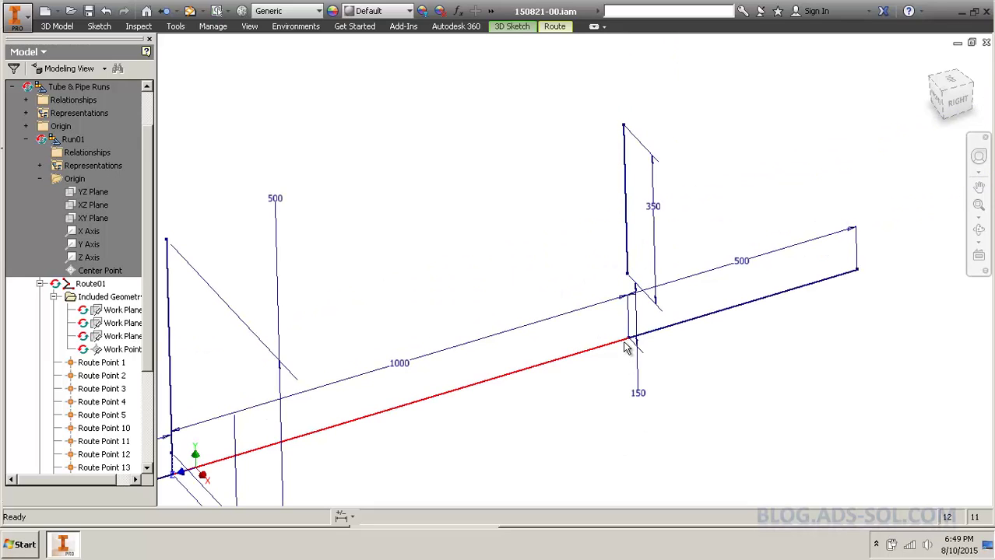
{"action": "scroll", "coordinate": [628, 348], "scroll_direction": "down", "scroll_amount": 2}
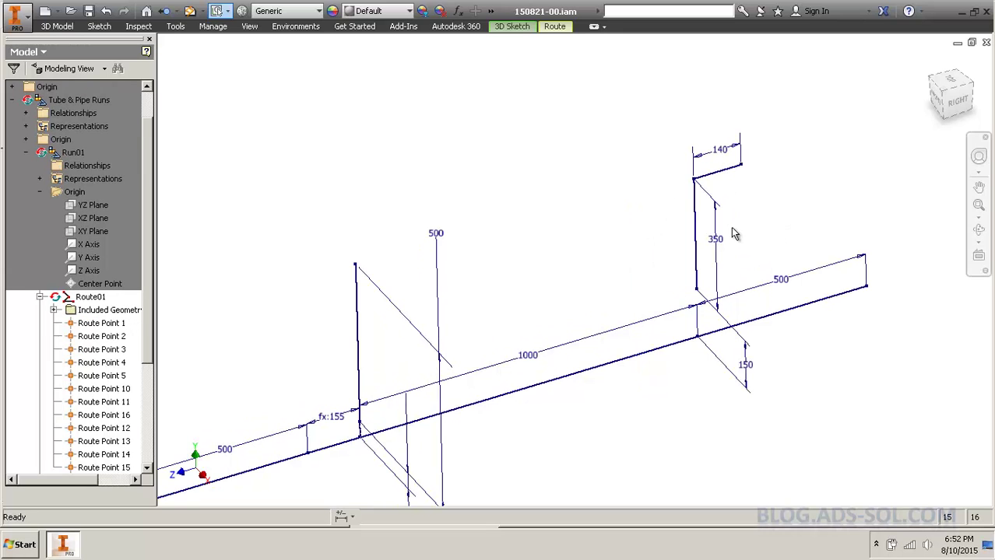
Change the 150 mm gap dimension to driven and move the 350 mm line down until its upper end lies just below the main line
{"action": "middle_click_drag", "start_coordinate": [731, 228], "coordinate": [698, 223]}
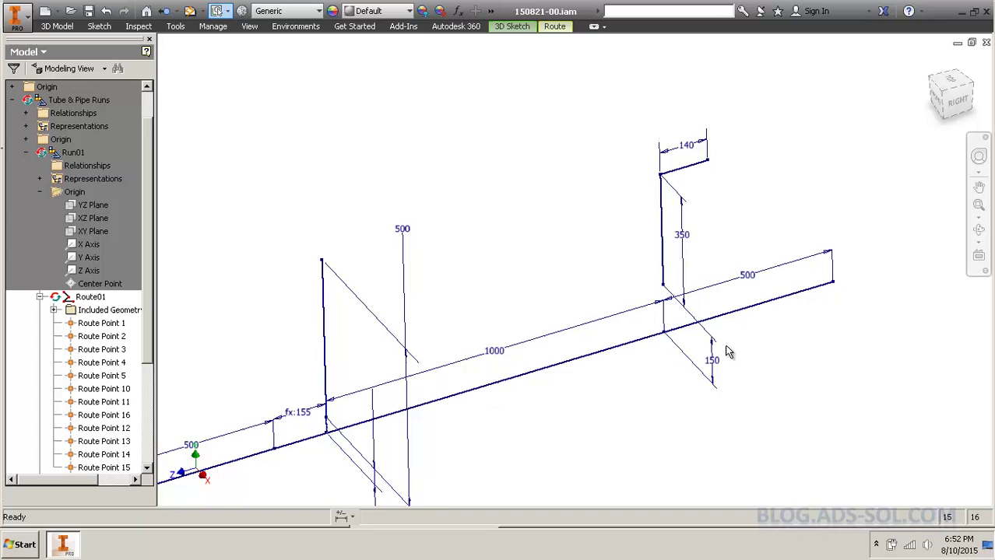
{"action": "left_click", "coordinate": [717, 365]}
{"action": "left_click", "coordinate": [761, 204]}
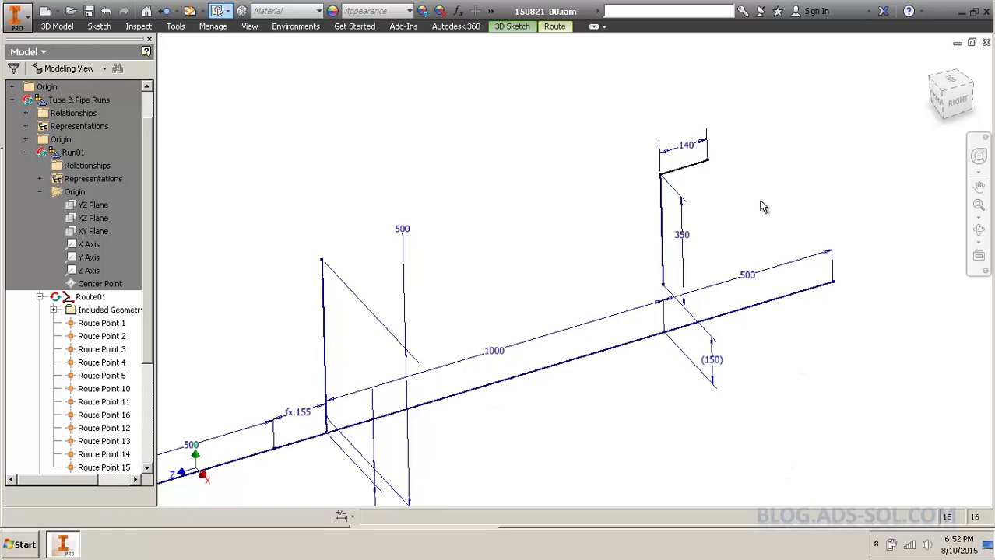
{"action": "left_click_drag", "start_coordinate": [661, 175], "coordinate": [648, 341]}
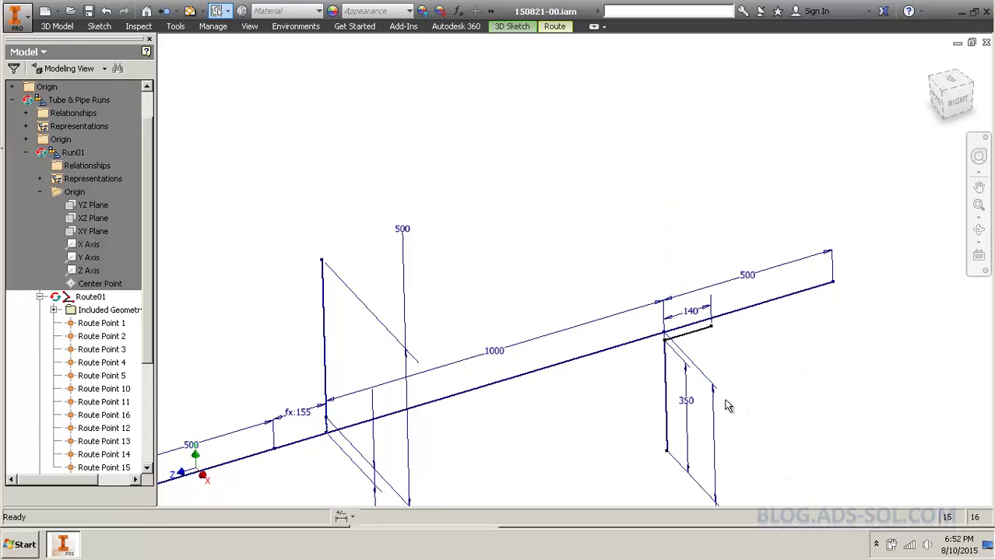
{"action": "middle_click_drag", "start_coordinate": [755, 413], "coordinate": [681, 377]}
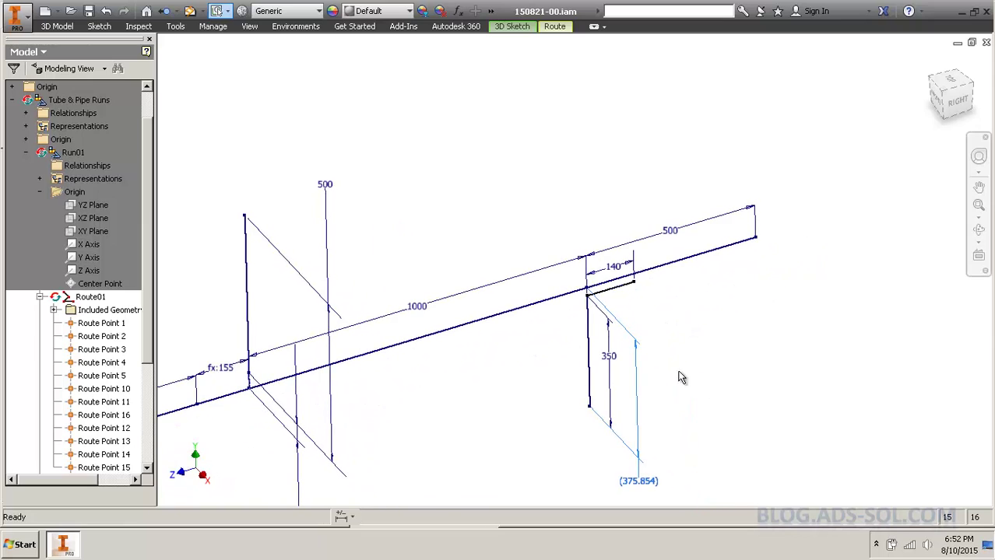
Set the distance from the route point to the 350 mm line's lower end below the main line to 150 mm as a driving dimension
{"action": "double_click", "coordinate": [638, 481]}
{"action": "type", "text": "150"}
{"action": "key", "text": "Return"}
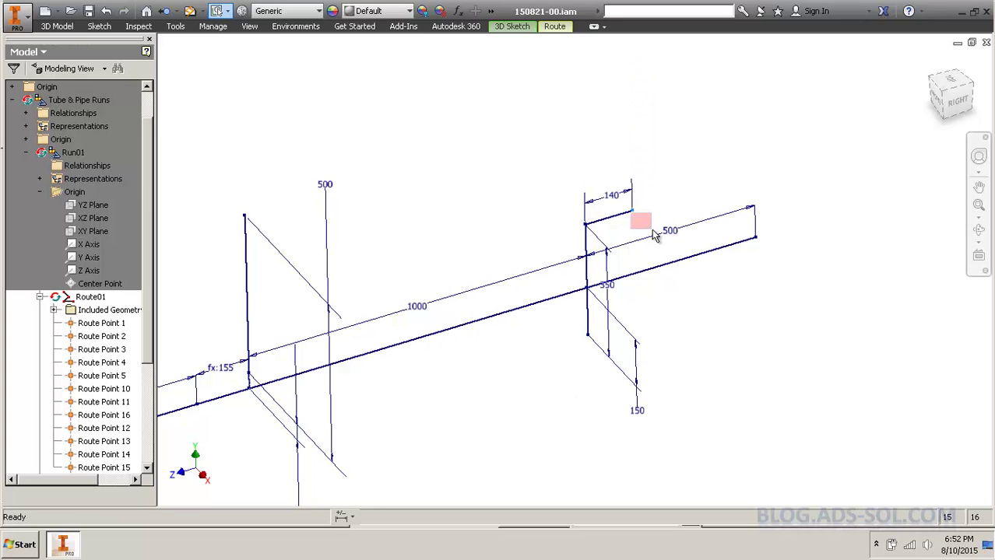
Test whether the 140 mm line and the 350 mm vertical branch can still be moved away from the main line
{"action": "scroll", "coordinate": [633, 204], "scroll_direction": "down", "scroll_amount": 5}
{"action": "scroll", "coordinate": [623, 218], "scroll_direction": "up", "scroll_amount": 4}
{"action": "left_click_drag", "start_coordinate": [618, 221], "coordinate": [626, 52]}
{"action": "scroll", "coordinate": [578, 253], "scroll_direction": "down", "scroll_amount": 4}
{"action": "left_click_drag", "start_coordinate": [592, 240], "coordinate": [589, 251]}
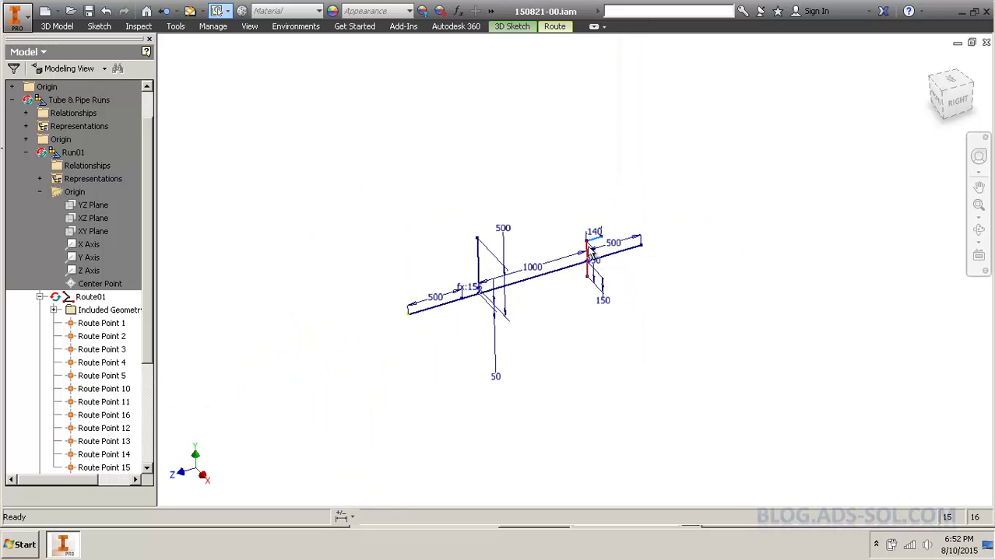
{"action": "scroll", "coordinate": [592, 153], "scroll_direction": "up", "scroll_amount": 4}
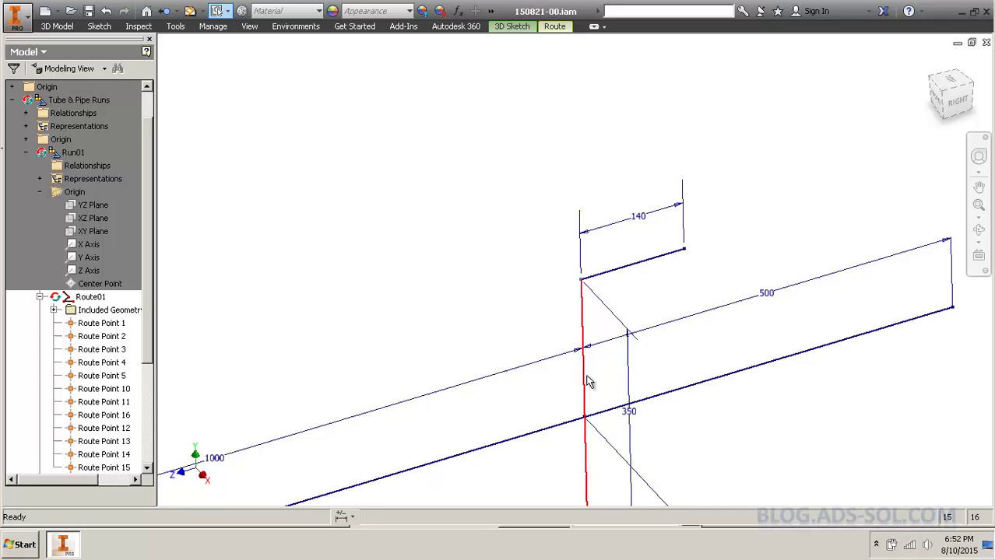
{"action": "scroll", "coordinate": [592, 152], "scroll_direction": "down", "scroll_amount": 3}
{"action": "left_click_drag", "start_coordinate": [612, 322], "coordinate": [593, 325]}
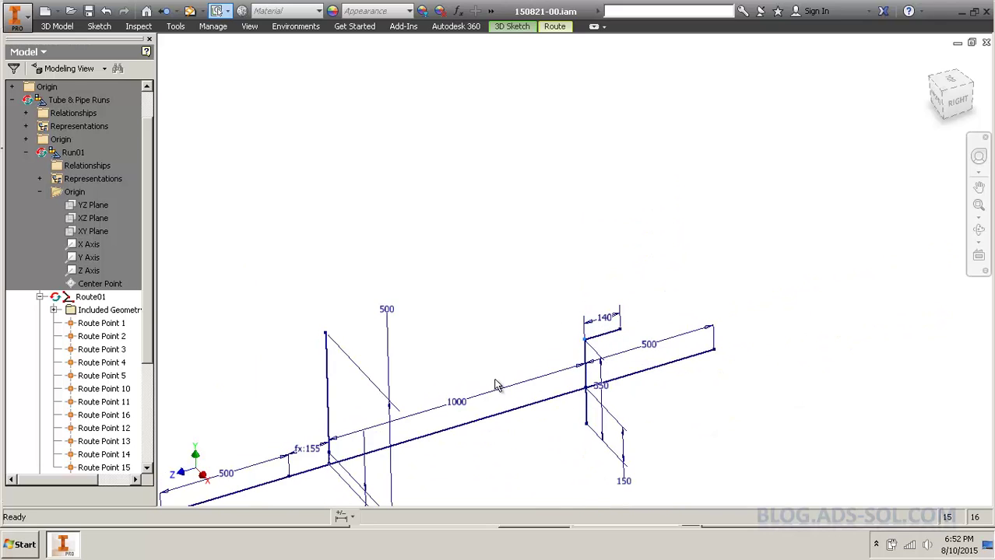
{"action": "middle_click_drag", "start_coordinate": [563, 379], "coordinate": [528, 229]}
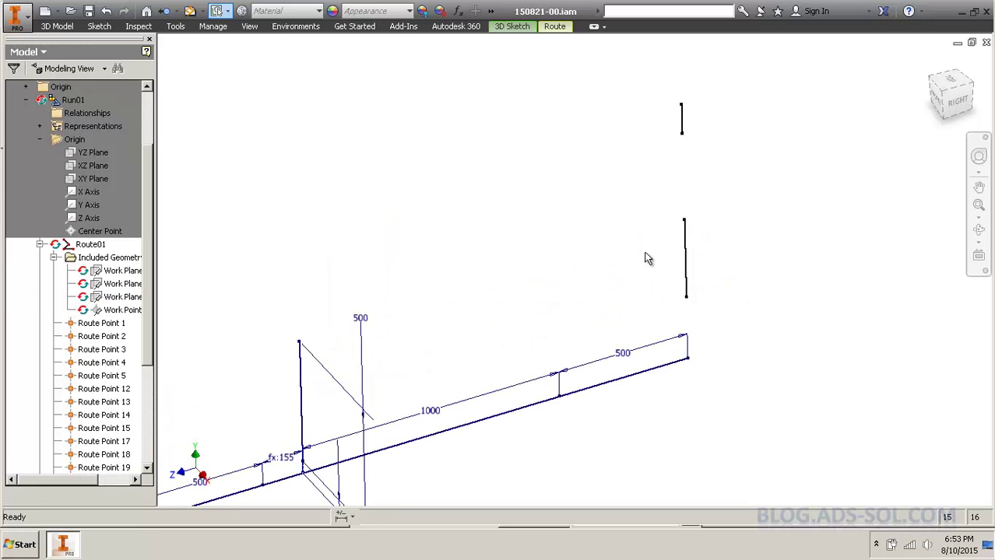
Set the length of the lower detached vertical line to 350 mm
{"action": "key", "text": "d"}
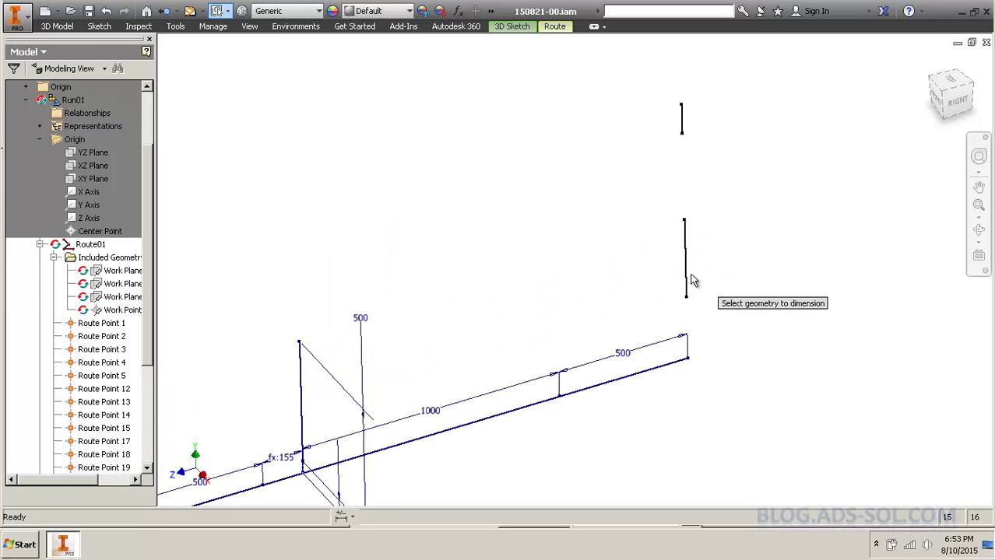
{"action": "left_click", "coordinate": [690, 282]}
{"action": "left_click", "coordinate": [718, 269]}
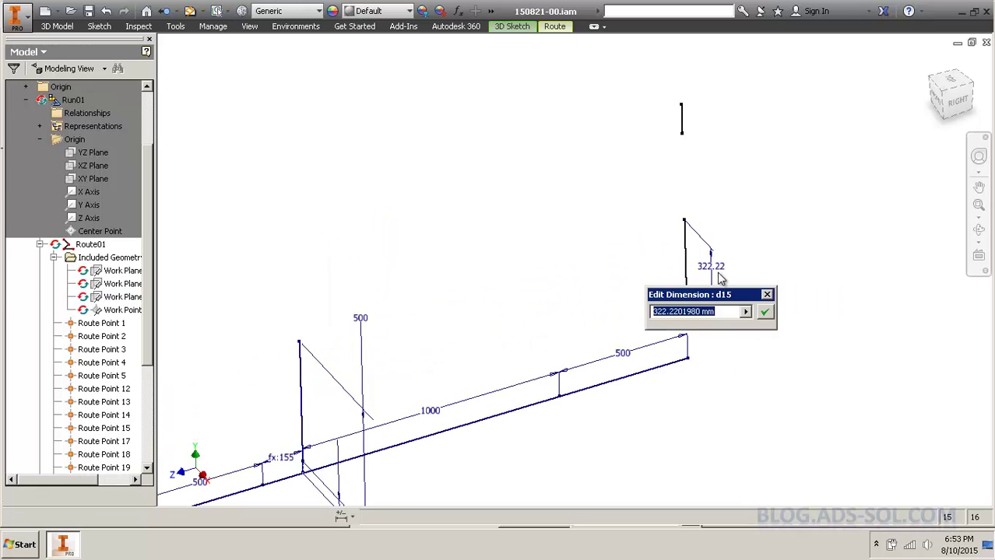
{"action": "type", "text": "3350"}
{"action": "key", "text": "Return"}
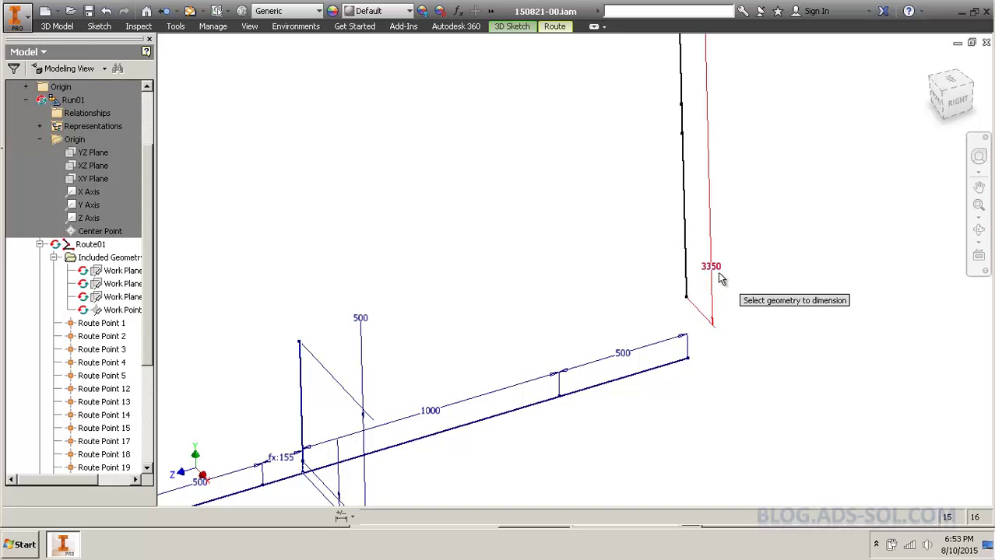
{"action": "left_click", "coordinate": [710, 271]}
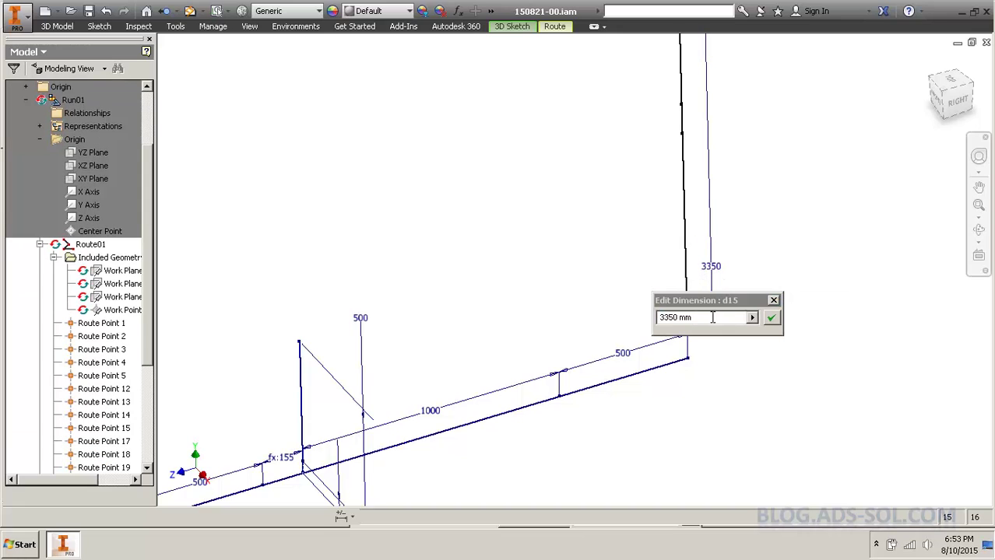
{"action": "key", "text": "Return"}
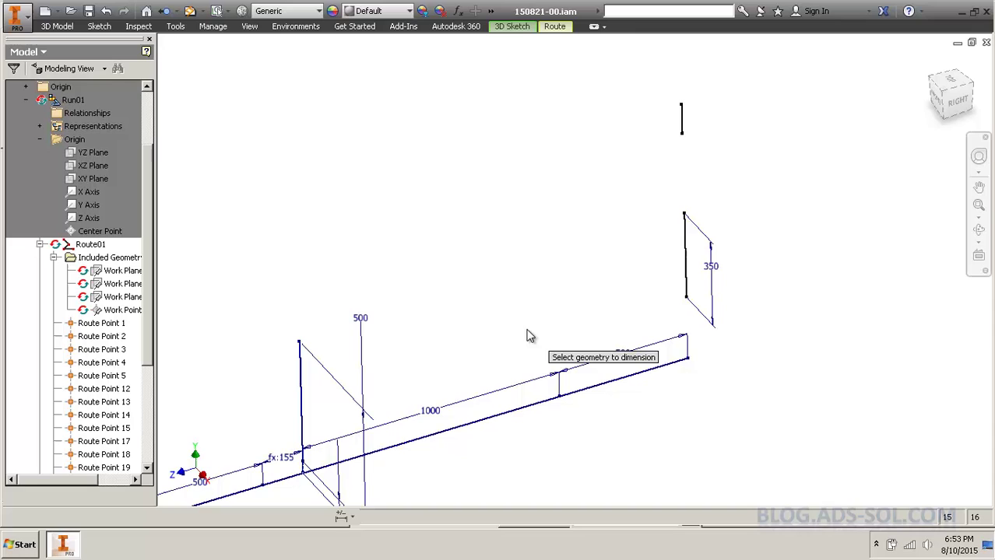
{"action": "key", "text": "Escape"}
{"action": "right_click_drag", "start_coordinate": [736, 354], "coordinate": [676, 314]}
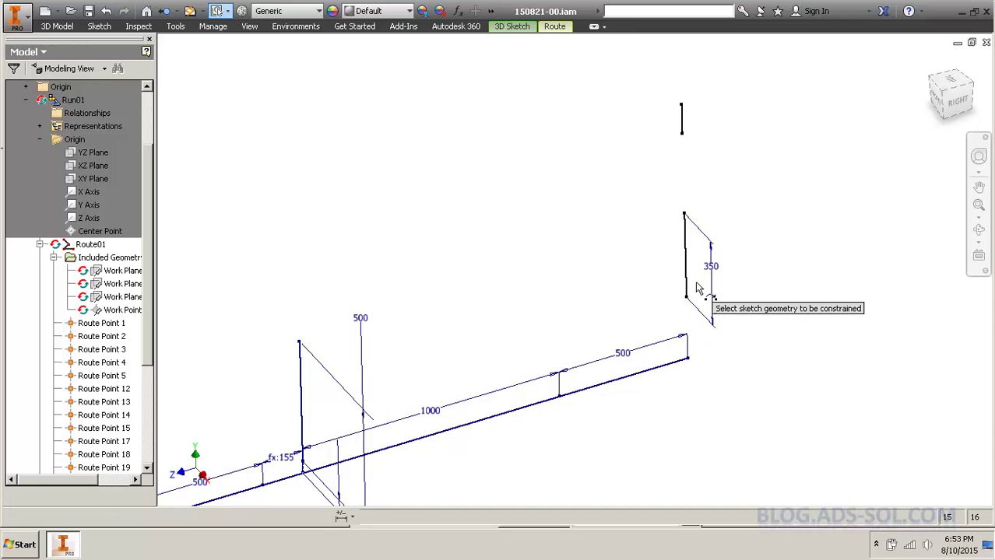
{"action": "left_click", "coordinate": [686, 297]}
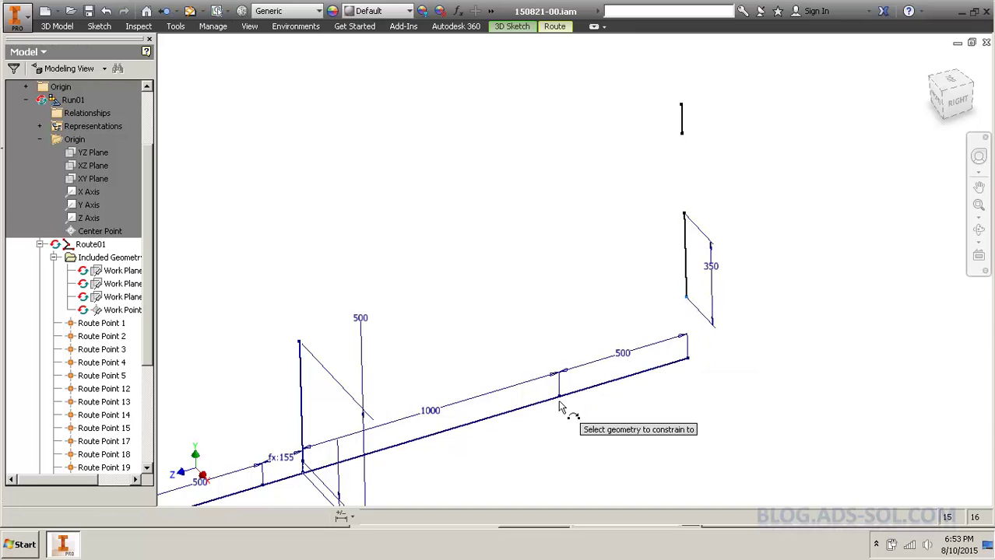
{"action": "key", "text": "Escape"}
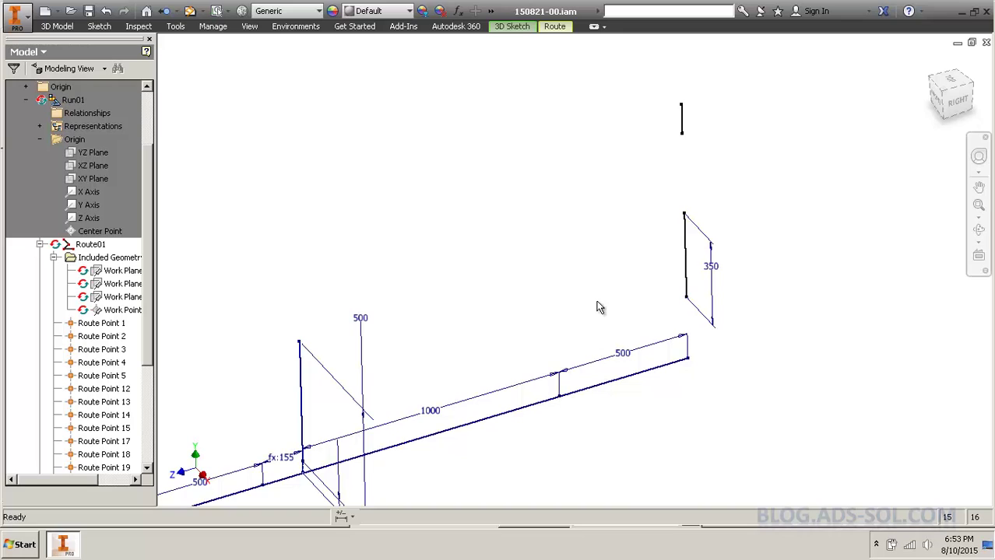
Constrain the lower endpoint of the 350 mm line coincident with the last segment of the main line
{"action": "key", "text": "c"}
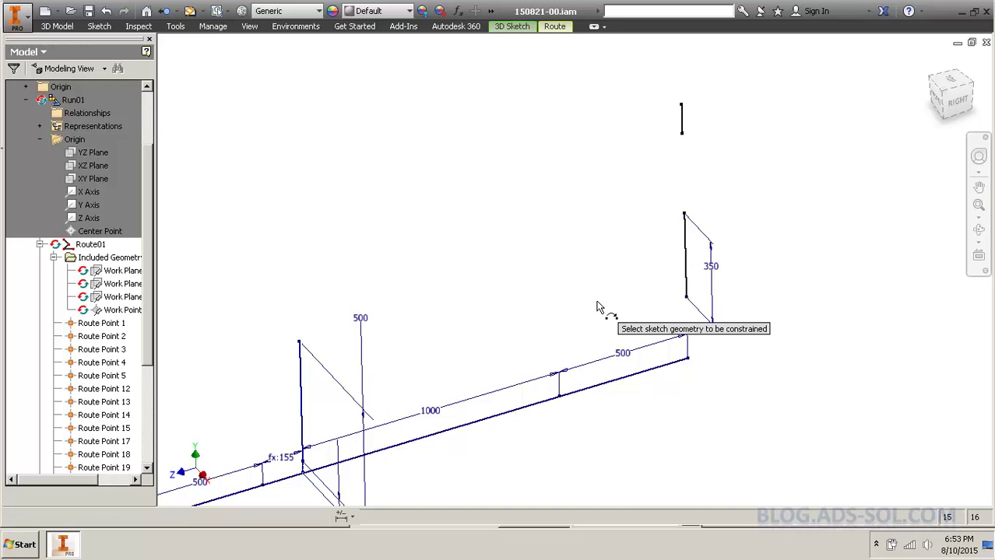
{"action": "left_click", "coordinate": [686, 297]}
{"action": "left_click", "coordinate": [604, 387]}
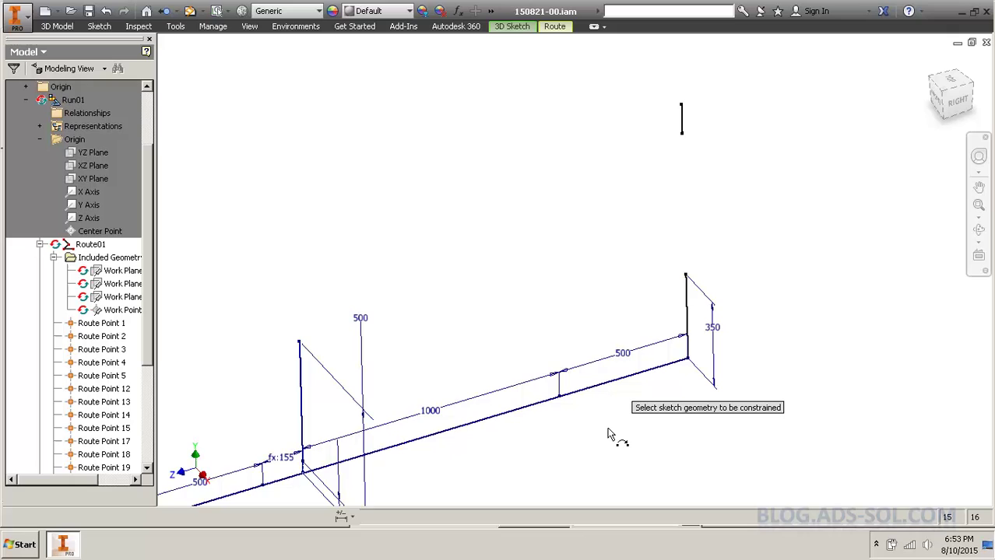
{"action": "key", "text": "Escape"}
Make the route point between the 1000 mm and 500 mm segments coincident with the 350 mm vertical line
{"action": "key", "text": "c"}
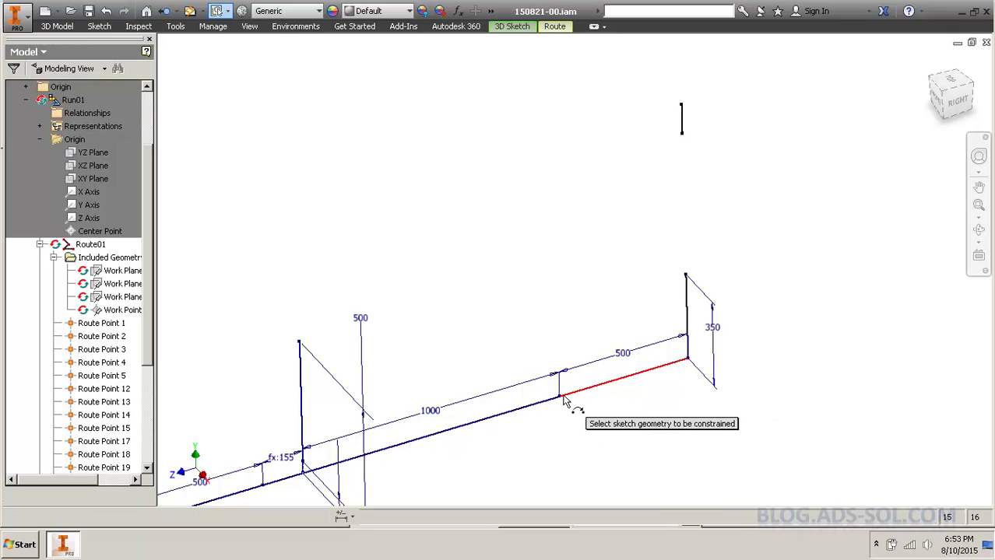
{"action": "left_click", "coordinate": [560, 396]}
{"action": "left_click", "coordinate": [687, 330]}
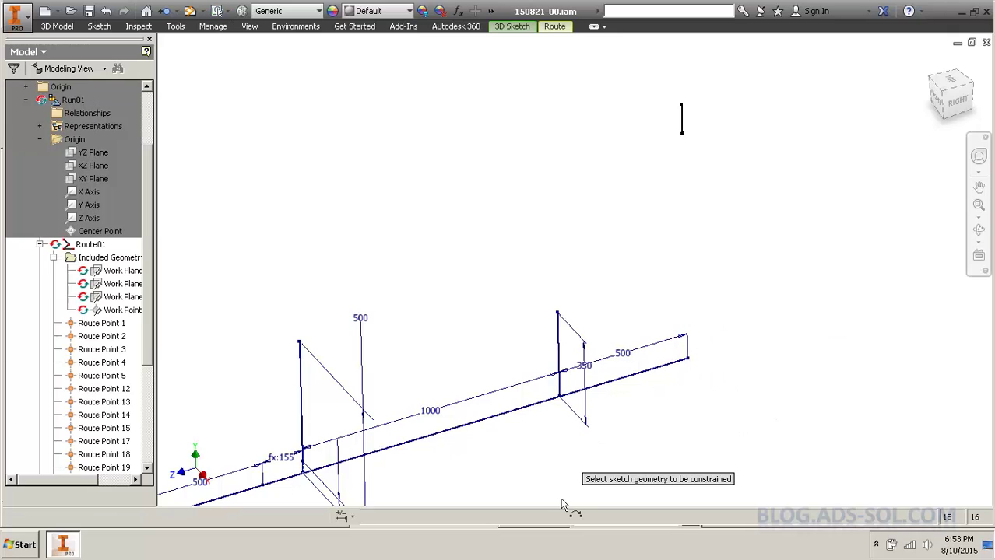
{"action": "key", "text": "Escape"}
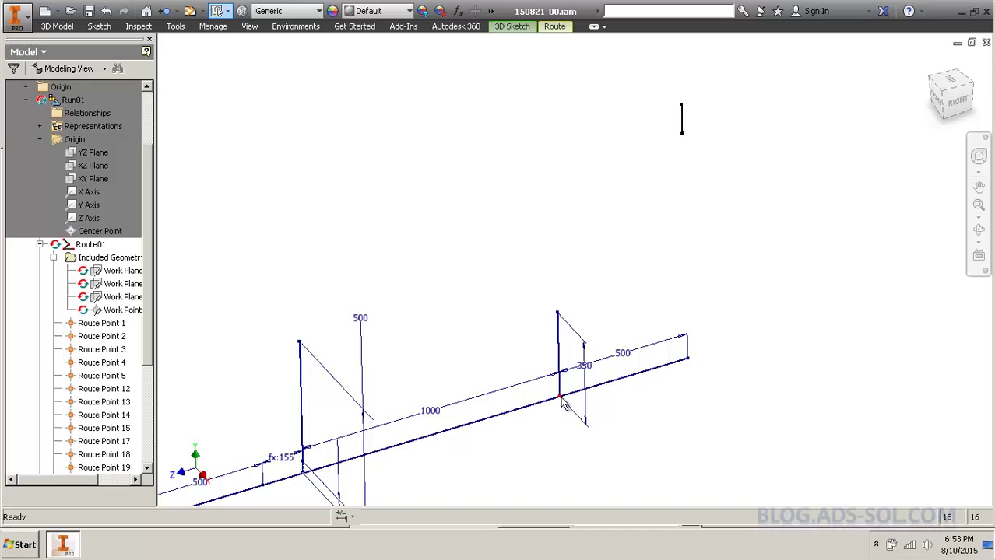
Finish editing Route01 to generate its pipes and fittings, and examine the tee at the 350 mm branch
{"action": "left_click", "coordinate": [99, 245]}
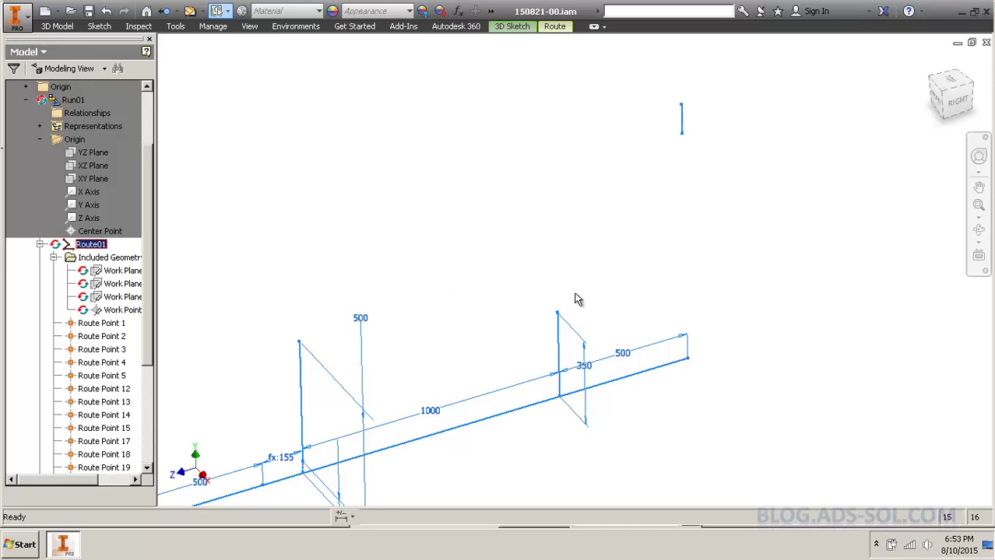
{"action": "left_click", "coordinate": [622, 289]}
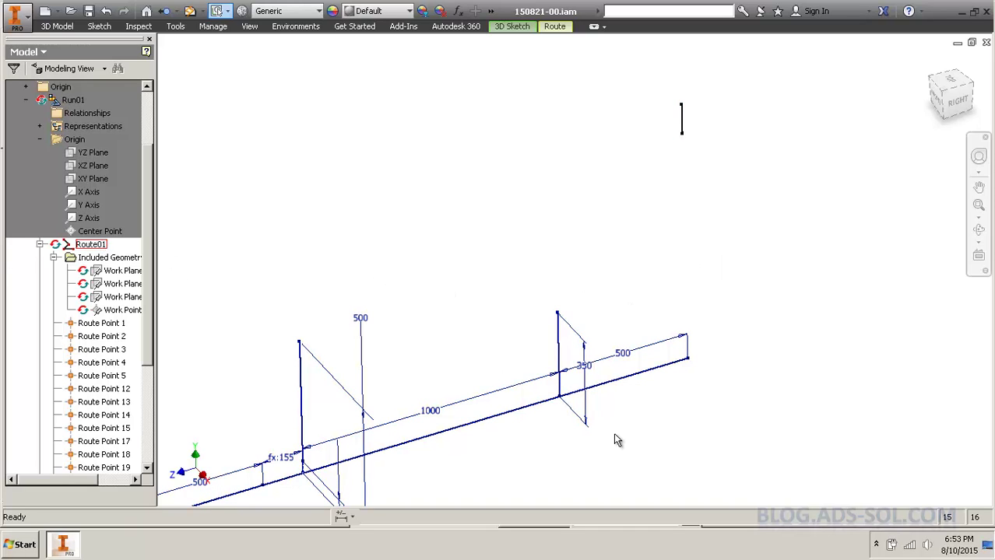
{"action": "key", "text": "ctrl+Return"}
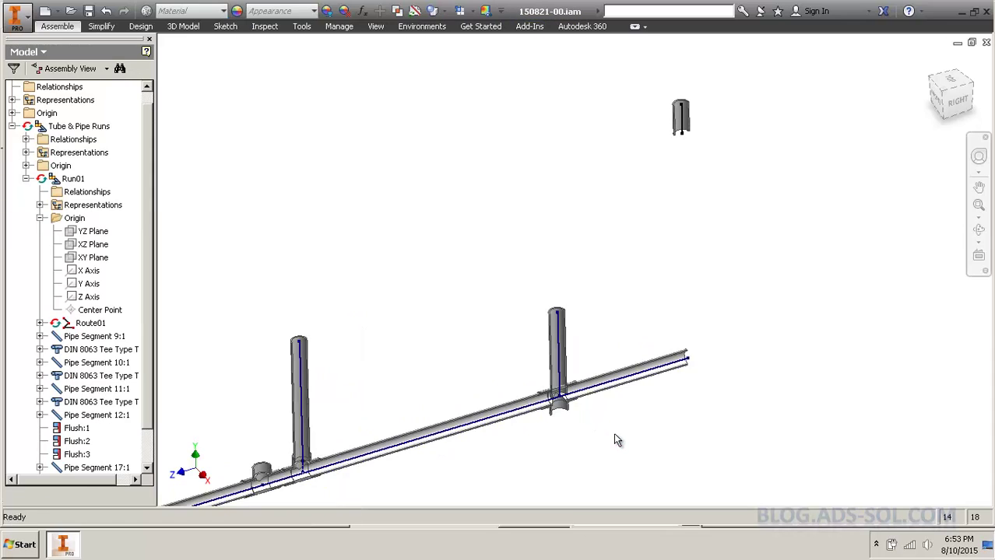
{"action": "scroll", "coordinate": [591, 410], "scroll_direction": "down", "scroll_amount": 5}
{"action": "middle_click_drag", "start_coordinate": [551, 430], "coordinate": [646, 410]}
{"action": "scroll", "coordinate": [644, 409], "scroll_direction": "up", "scroll_amount": 3}
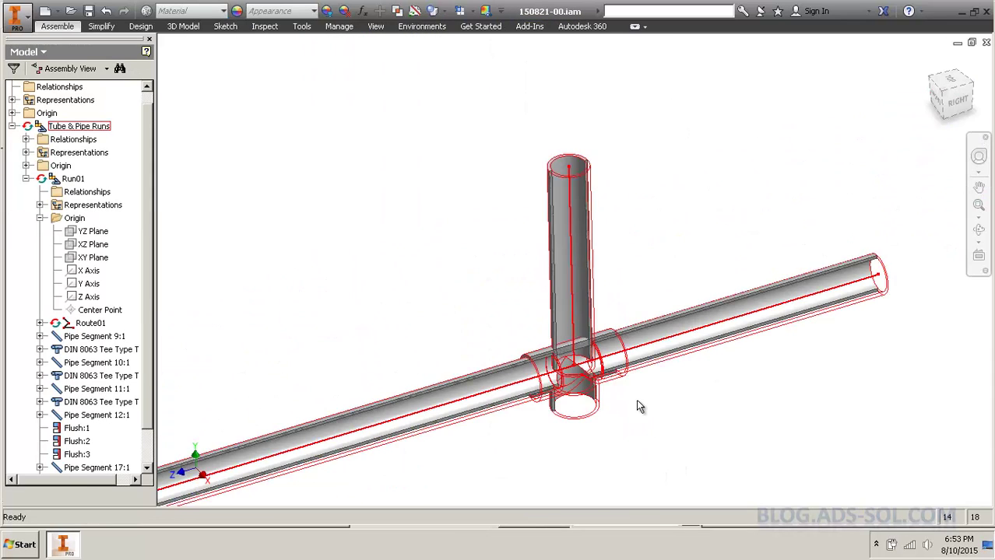
{"action": "scroll", "coordinate": [478, 265], "scroll_direction": "up", "scroll_amount": 5}
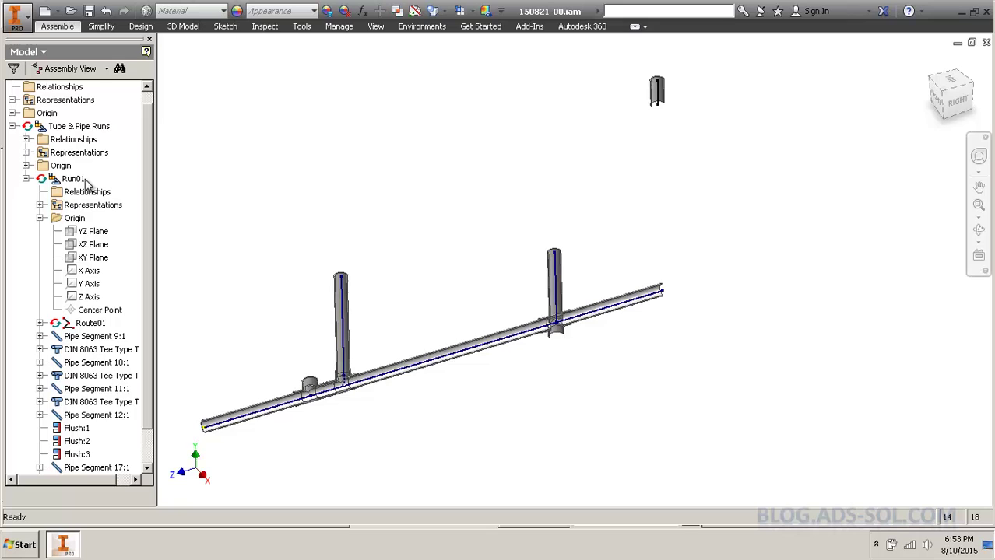
Reopen Route01, check the coupling component in the active Tube & Pipe style, and leave the styles unchanged
{"action": "double_click", "coordinate": [91, 323]}
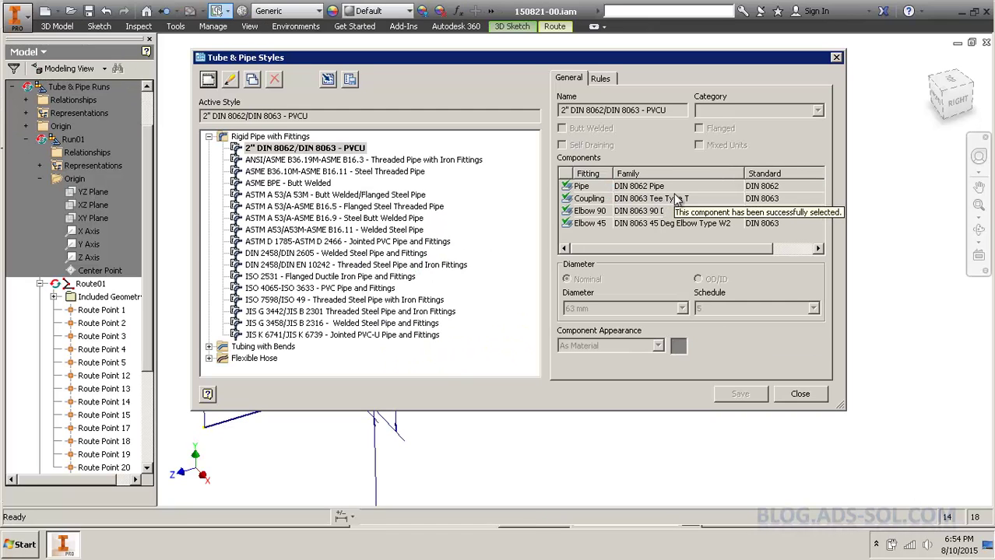
{"action": "left_click", "coordinate": [677, 200]}
{"action": "left_click", "coordinate": [836, 57]}
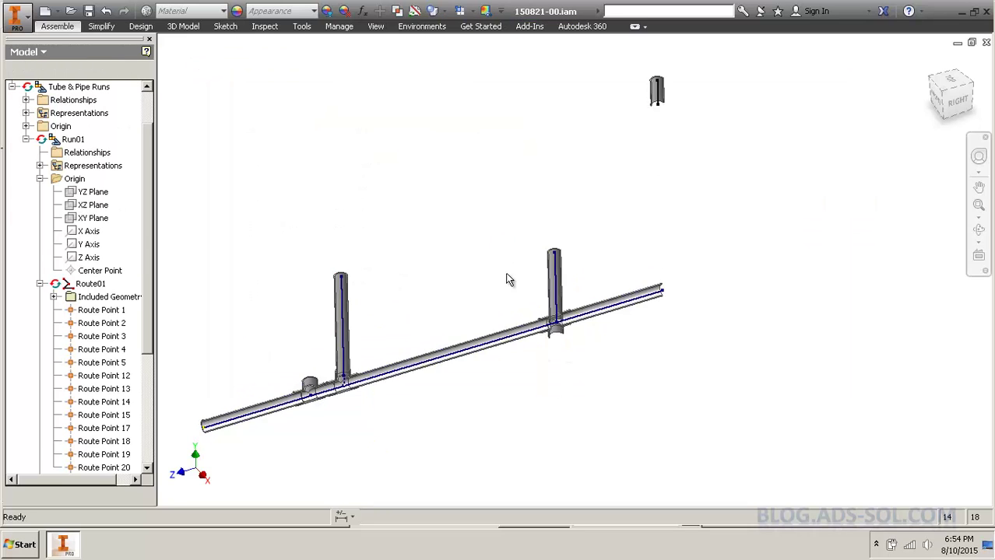
Activate Run01 and rotate the tee at the 350 mm branch by 180 degrees so its outlet faces the vertical pipe
{"action": "scroll", "coordinate": [551, 351], "scroll_direction": "down", "scroll_amount": 4}
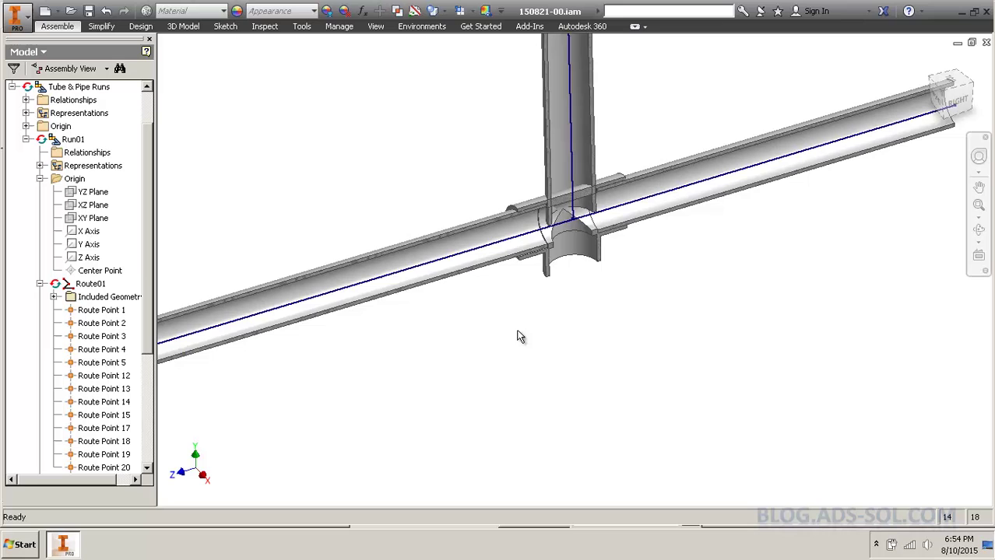
{"action": "double_click", "coordinate": [73, 139]}
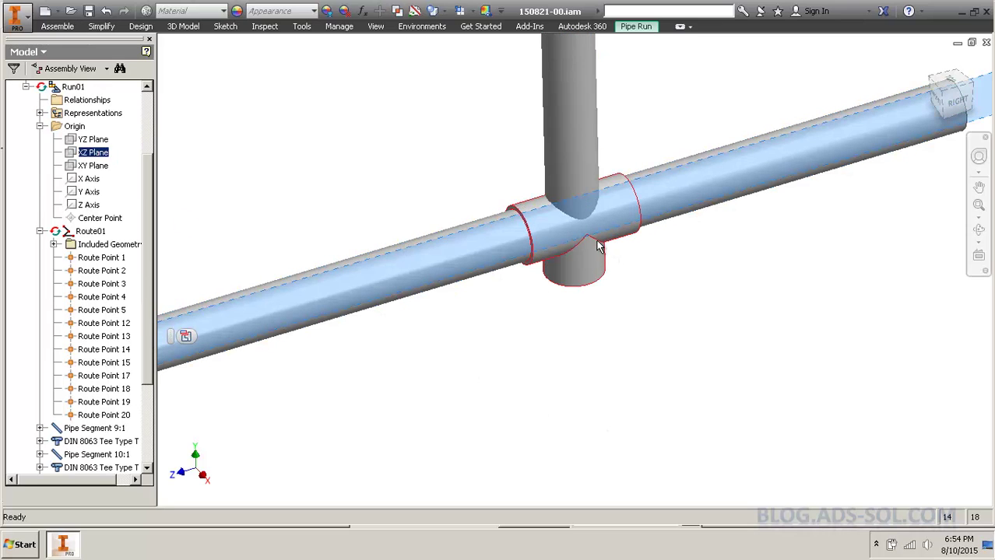
{"action": "left_click_drag", "start_coordinate": [592, 259], "coordinate": [572, 242]}
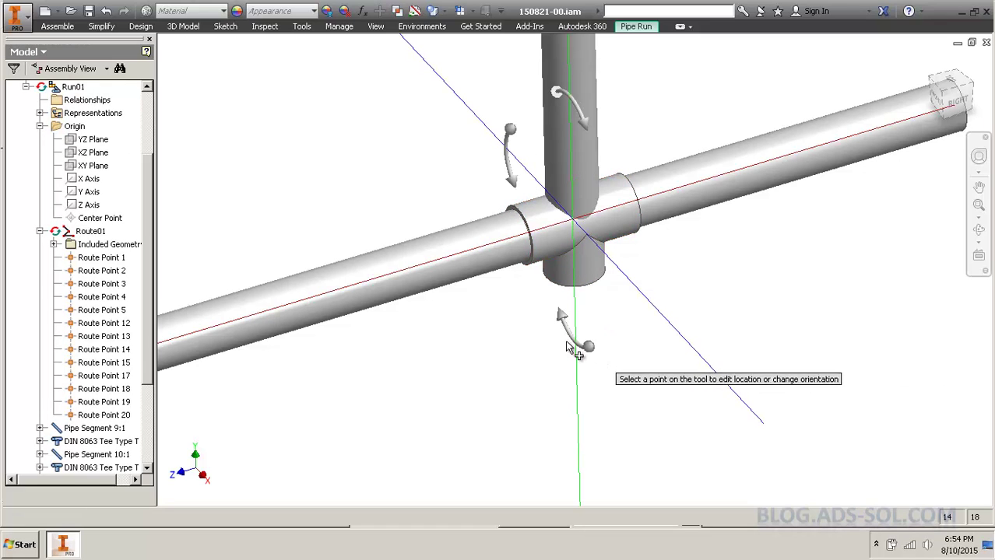
{"action": "left_click", "coordinate": [589, 354]}
{"action": "type", "text": "180 degree"}
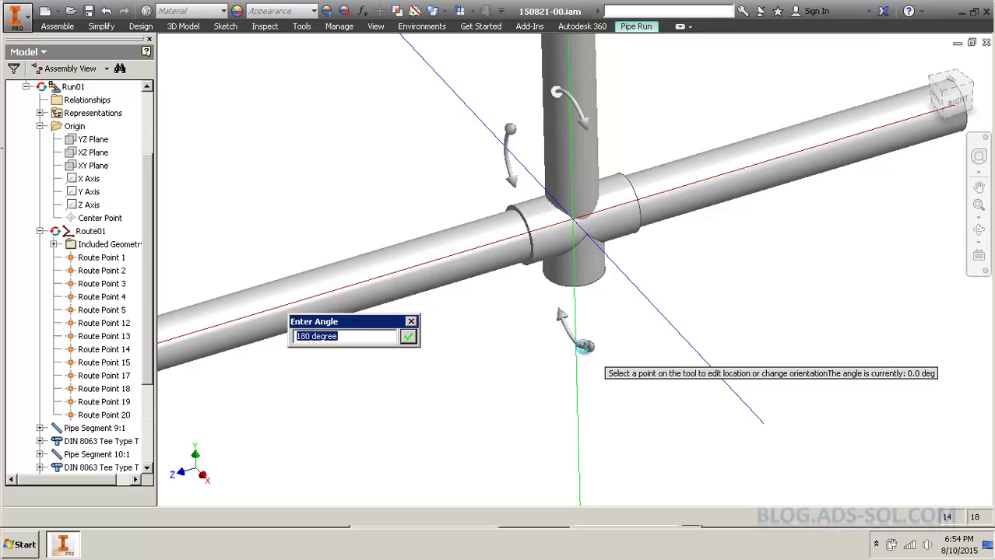
{"action": "key", "text": "Return"}
{"action": "right_click", "coordinate": [585, 348]}
{"action": "left_click", "coordinate": [621, 366]}
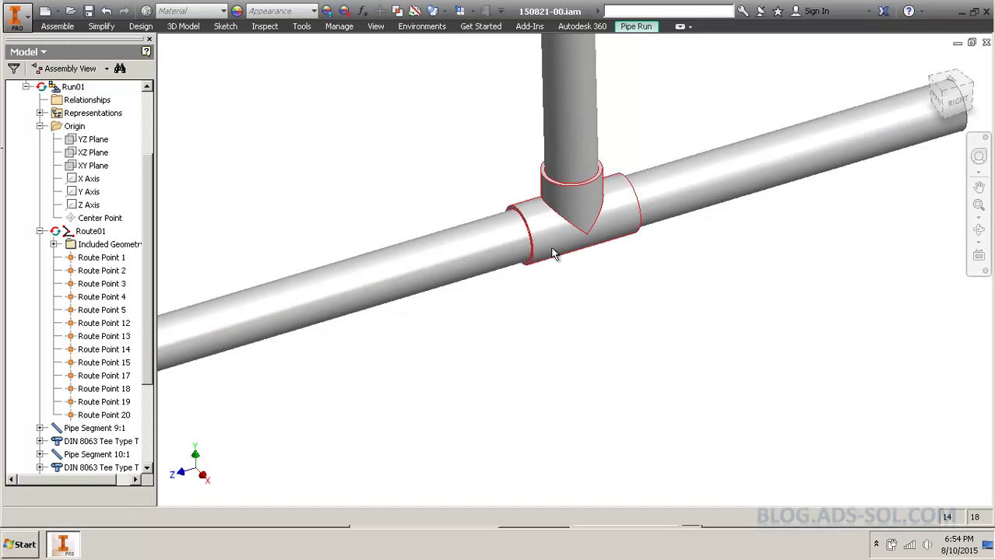
Update the pipe run at the rotated tee so the fitting and pipes rebuild, and inspect both vertical branches
{"action": "right_click", "coordinate": [553, 250]}
{"action": "left_click", "coordinate": [572, 187]}
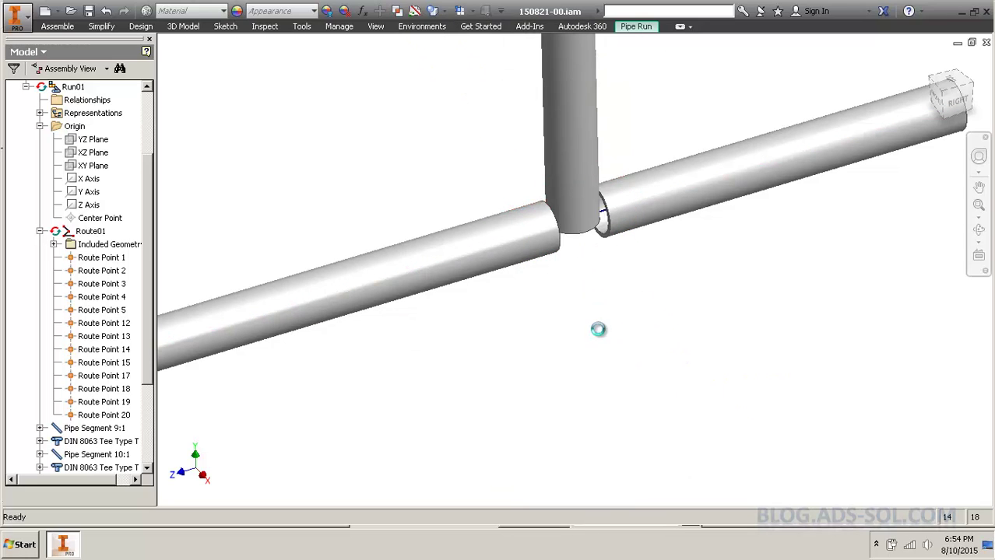
{"action": "scroll", "coordinate": [679, 217], "scroll_direction": "down", "scroll_amount": 3}
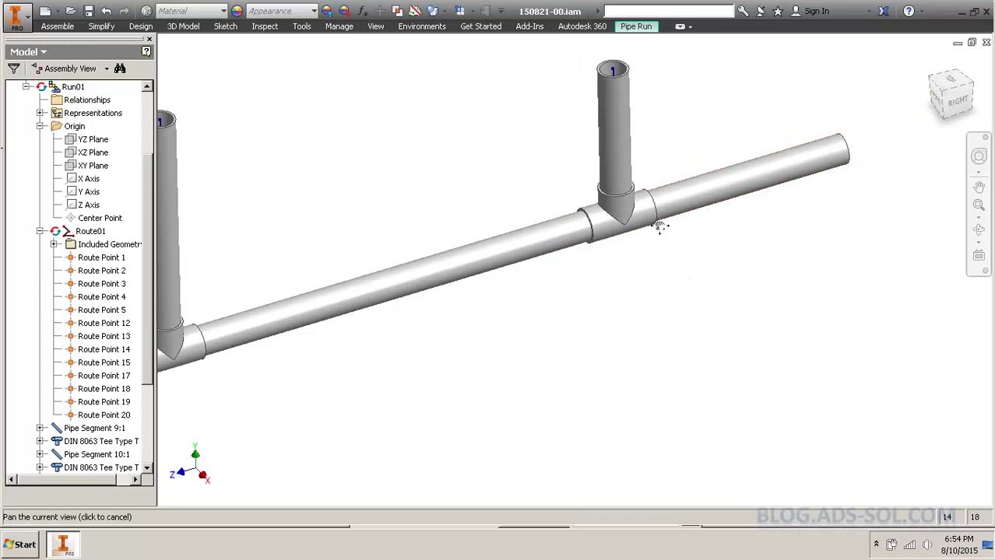
{"action": "middle_click_drag", "start_coordinate": [659, 224], "coordinate": [696, 216]}
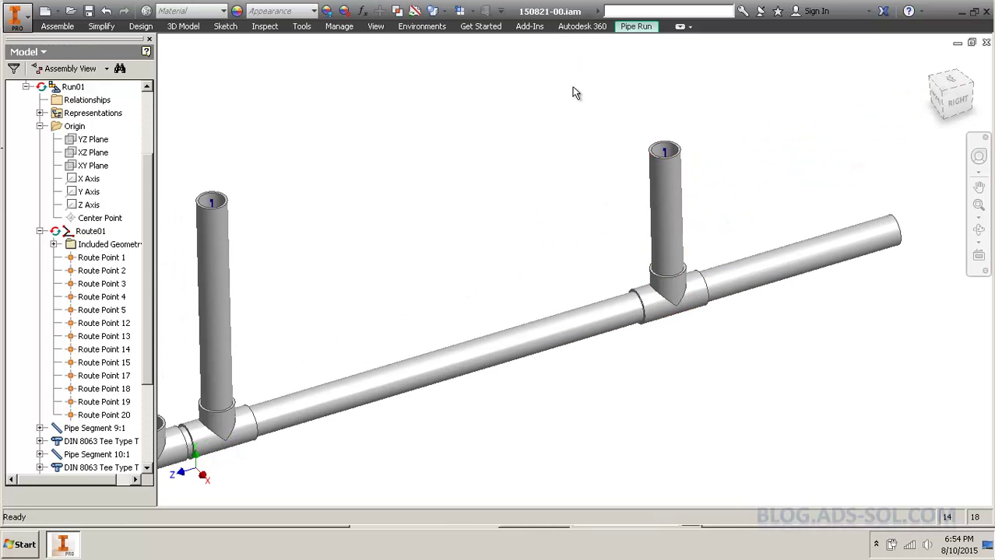
Create a half section view through the XZ plane of the tee at the 350 mm branch
{"action": "left_click", "coordinate": [643, 302]}
{"action": "scroll", "coordinate": [107, 189], "scroll_direction": "down", "scroll_amount": 3}
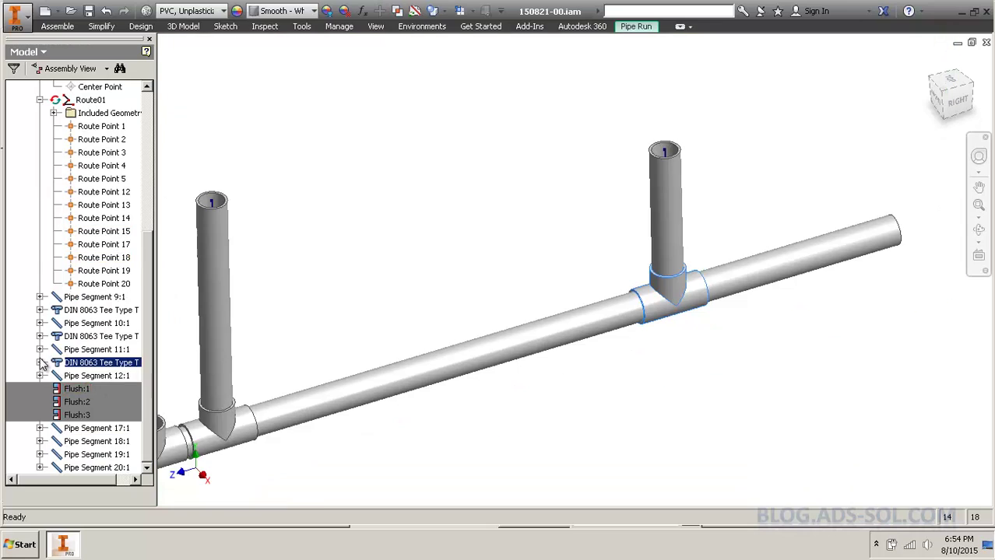
{"action": "left_click", "coordinate": [39, 363]}
{"action": "left_click", "coordinate": [54, 350]}
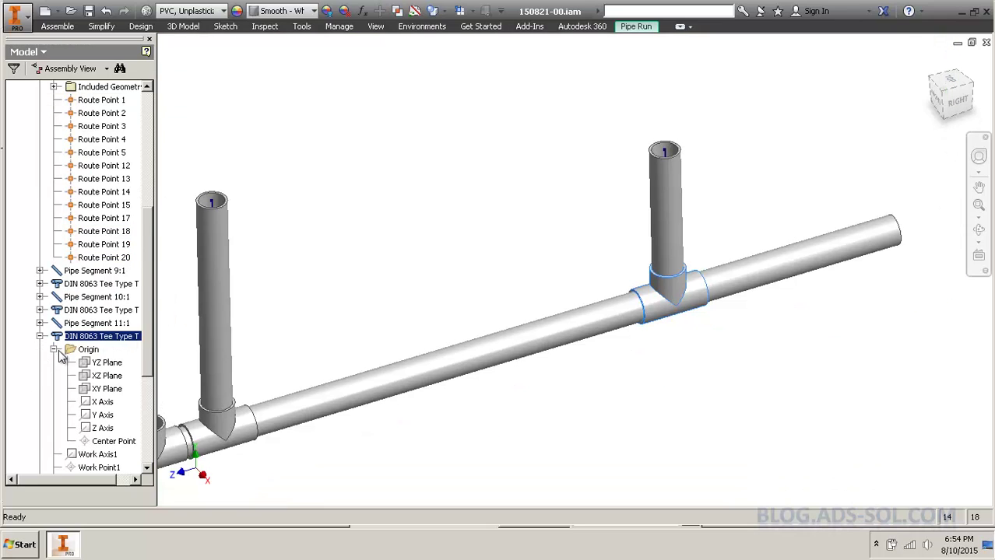
{"action": "left_click", "coordinate": [104, 376]}
{"action": "left_click", "coordinate": [474, 15]}
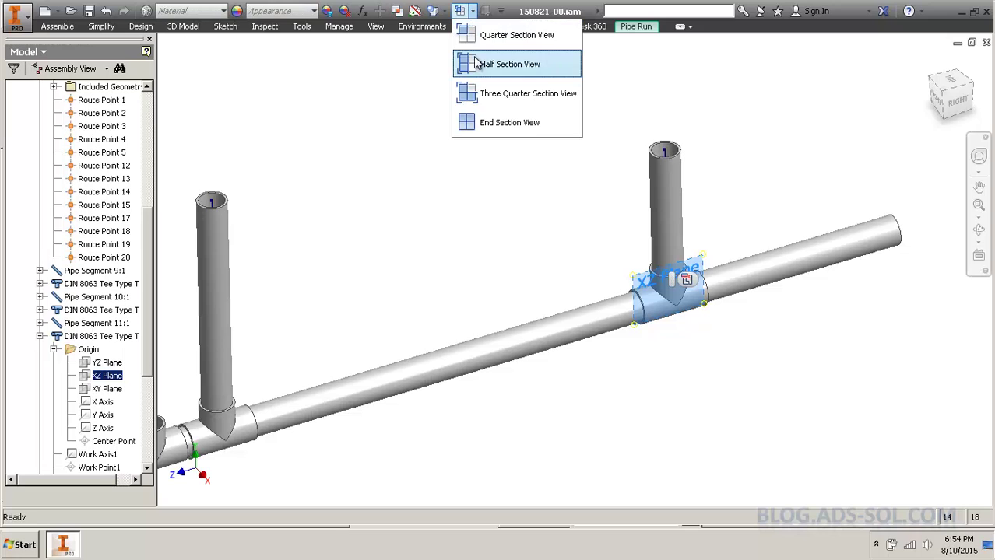
{"action": "left_click", "coordinate": [482, 65]}
{"action": "scroll", "coordinate": [653, 317], "scroll_direction": "up", "scroll_amount": 5}
{"action": "middle_click_drag", "start_coordinate": [631, 246], "coordinate": [863, 187]}
{"action": "key", "text": "Return"}
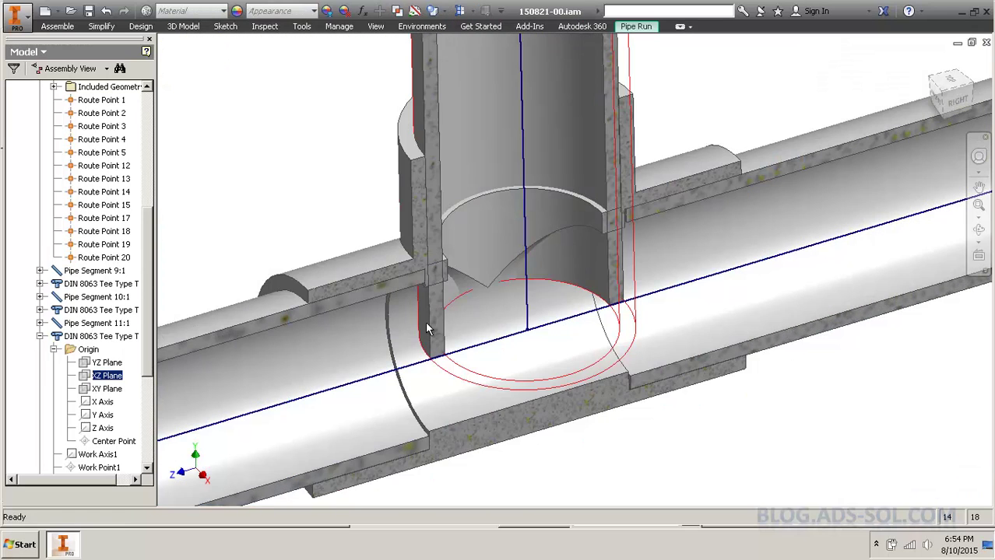
Examine how far the vertical pipe reaches into the sectioned tee and where its route line meets the main line
{"action": "left_click", "coordinate": [433, 96]}
{"action": "scroll", "coordinate": [434, 101], "scroll_direction": "down", "scroll_amount": 3}
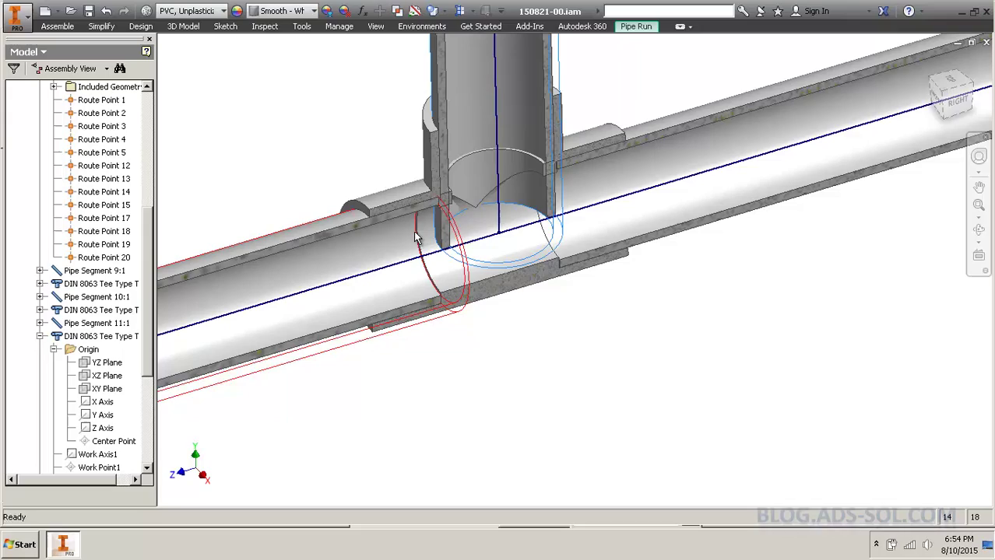
{"action": "scroll", "coordinate": [459, 241], "scroll_direction": "up", "scroll_amount": 4}
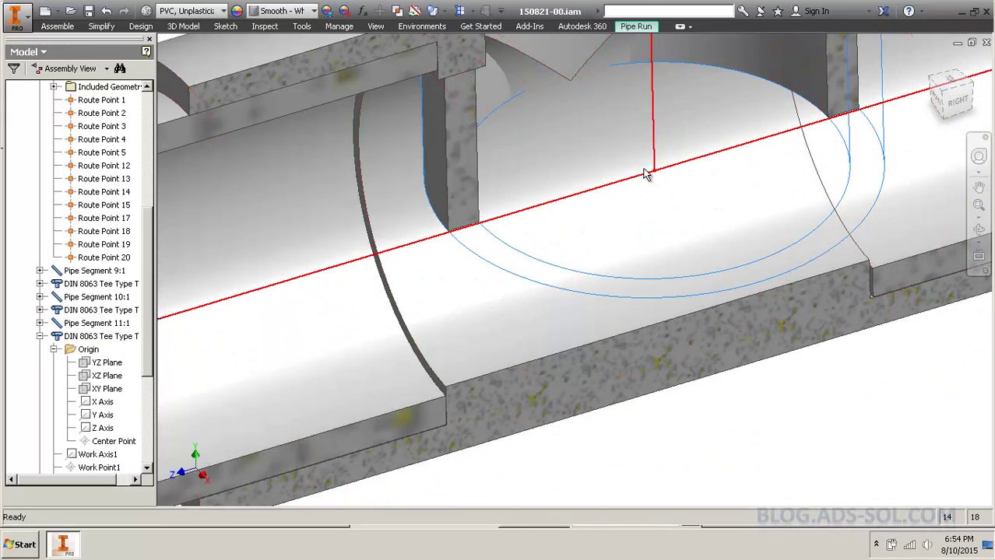
{"action": "scroll", "coordinate": [638, 175], "scroll_direction": "down", "scroll_amount": 4}
{"action": "middle_click_drag", "start_coordinate": [478, 254], "coordinate": [578, 289]}
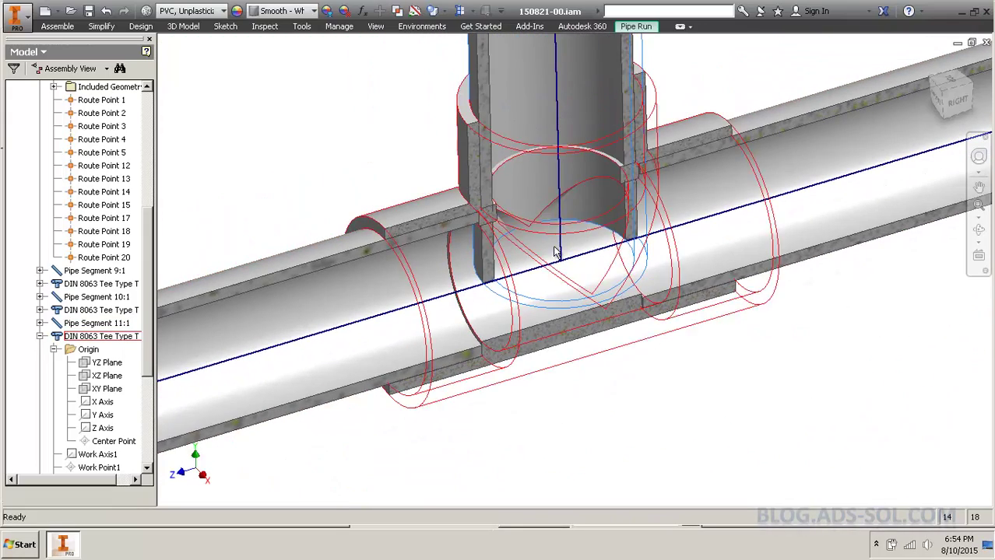
{"action": "scroll", "coordinate": [542, 302], "scroll_direction": "down", "scroll_amount": 2}
{"action": "left_click", "coordinate": [418, 179]}
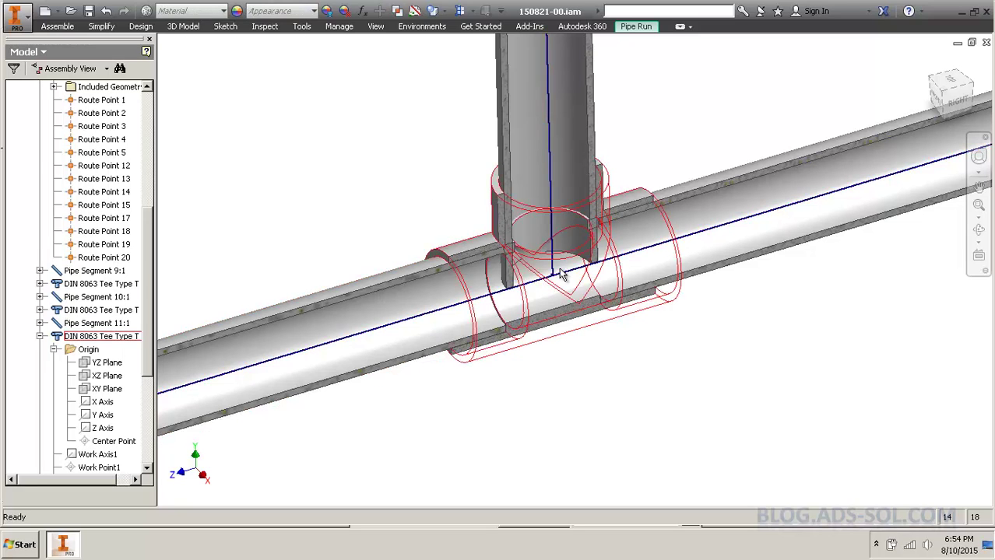
Examine how Pipe Segment 9 and Pipe Segment 10 seat in the sectioned tee that has no branch pipe
{"action": "scroll", "coordinate": [563, 276], "scroll_direction": "down", "scroll_amount": 3}
{"action": "middle_click_drag", "start_coordinate": [567, 274], "coordinate": [869, 191]}
{"action": "middle_click_drag", "start_coordinate": [234, 454], "coordinate": [559, 291]}
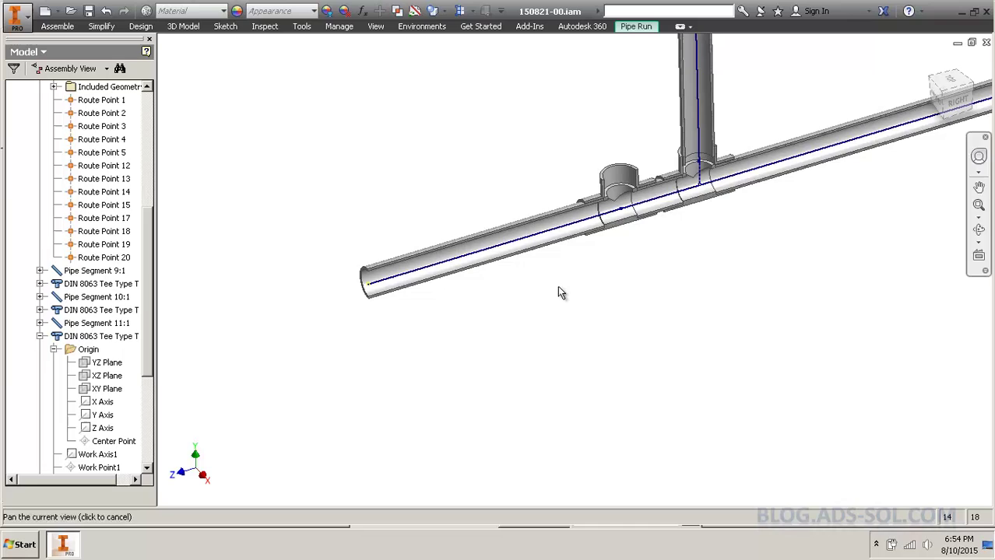
{"action": "scroll", "coordinate": [610, 216], "scroll_direction": "up", "scroll_amount": 5}
{"action": "scroll", "coordinate": [609, 215], "scroll_direction": "up", "scroll_amount": 3}
{"action": "scroll", "coordinate": [677, 218], "scroll_direction": "down", "scroll_amount": 1}
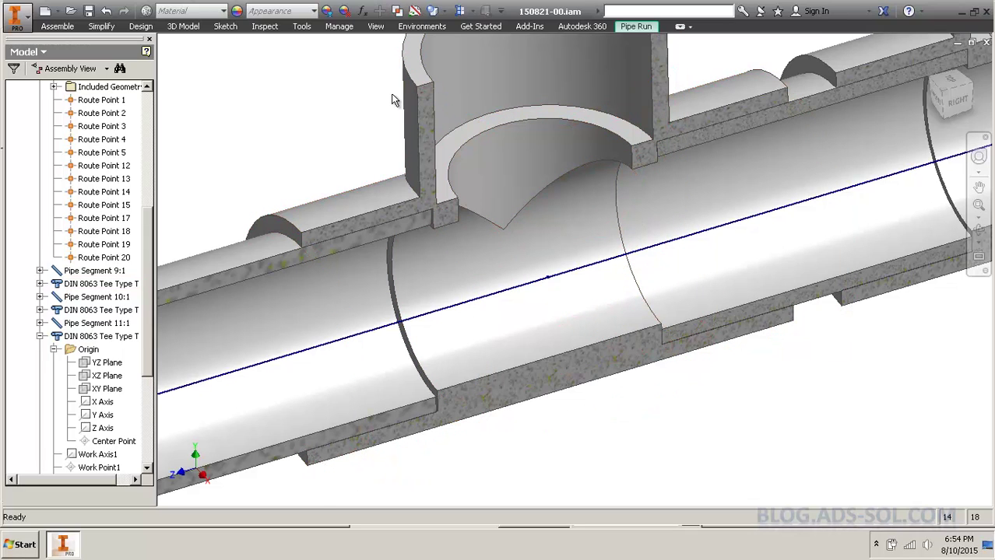
{"action": "left_click", "coordinate": [259, 266]}
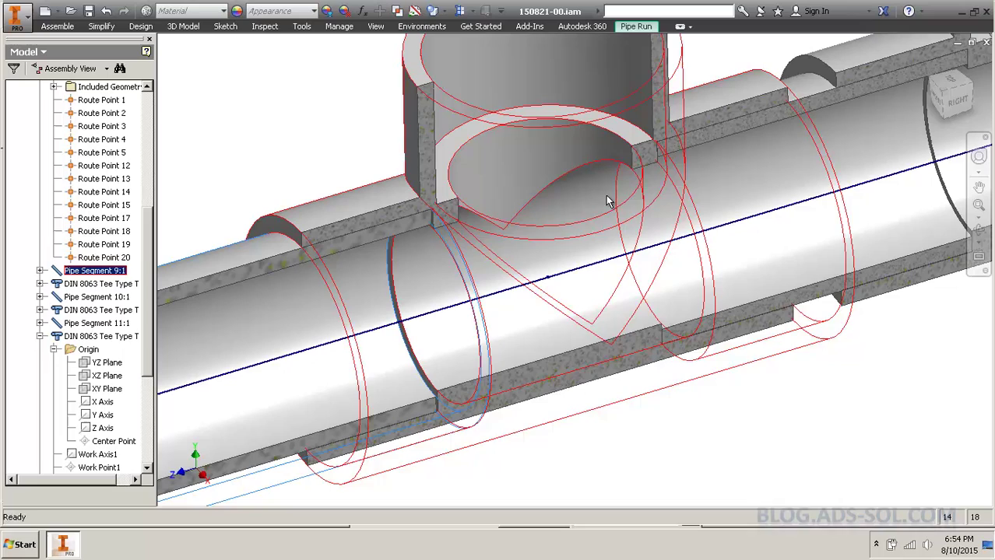
{"action": "left_click", "coordinate": [694, 161]}
{"action": "mouse_move", "coordinate": [763, 349]}
{"action": "middle_mouse_down"}
{"action": "mouse_move", "coordinate": [657, 406]}
{"action": "mouse_move", "coordinate": [607, 407]}
{"action": "middle_mouse_up"}
{"action": "scroll", "coordinate": [591, 404], "scroll_direction": "down", "scroll_amount": 3}
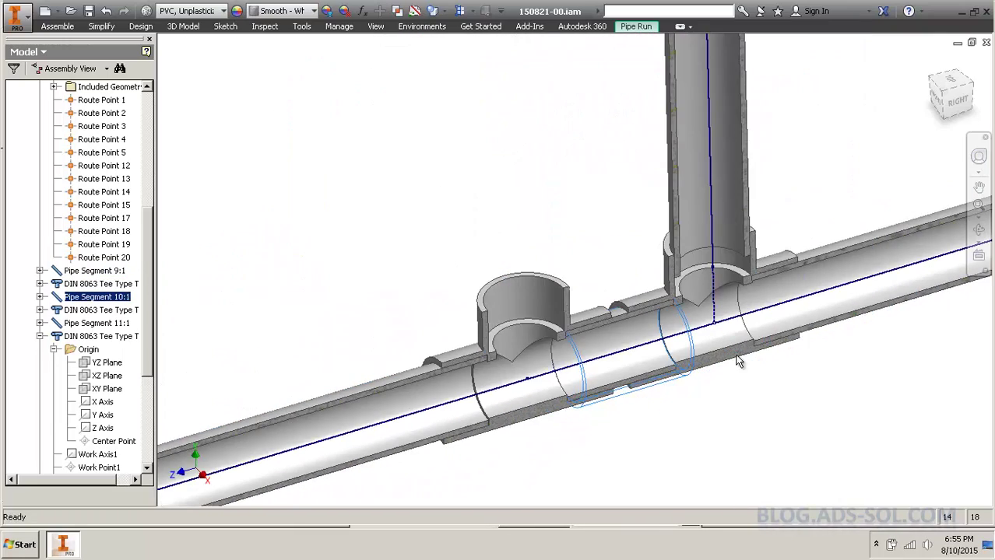
Examine the 350 mm branch pipe in section, from its tee up to its open upper end
{"action": "middle_click_drag", "start_coordinate": [834, 322], "coordinate": [457, 320]}
{"action": "mouse_move", "coordinate": [526, 312]}
{"action": "middle_mouse_down"}
{"action": "mouse_move", "coordinate": [464, 315]}
{"action": "mouse_move", "coordinate": [342, 360]}
{"action": "middle_mouse_up"}
{"action": "middle_click_drag", "start_coordinate": [741, 262], "coordinate": [374, 397]}
{"action": "middle_click_drag", "start_coordinate": [778, 233], "coordinate": [492, 353]}
{"action": "left_click", "coordinate": [492, 353]}
{"action": "scroll", "coordinate": [467, 237], "scroll_direction": "up", "scroll_amount": 3}
{"action": "left_click", "coordinate": [477, 219]}
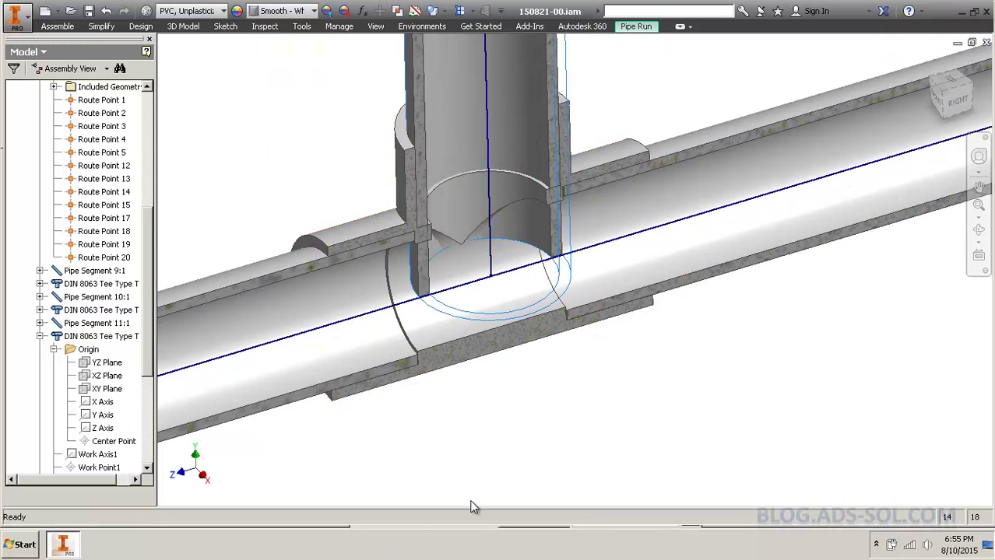
{"action": "left_click", "coordinate": [516, 401]}
{"action": "middle_click_drag", "start_coordinate": [623, 70], "coordinate": [611, 366]}
{"action": "scroll", "coordinate": [615, 289], "scroll_direction": "down", "scroll_amount": 3}
{"action": "middle_click_drag", "start_coordinate": [615, 242], "coordinate": [593, 342]}
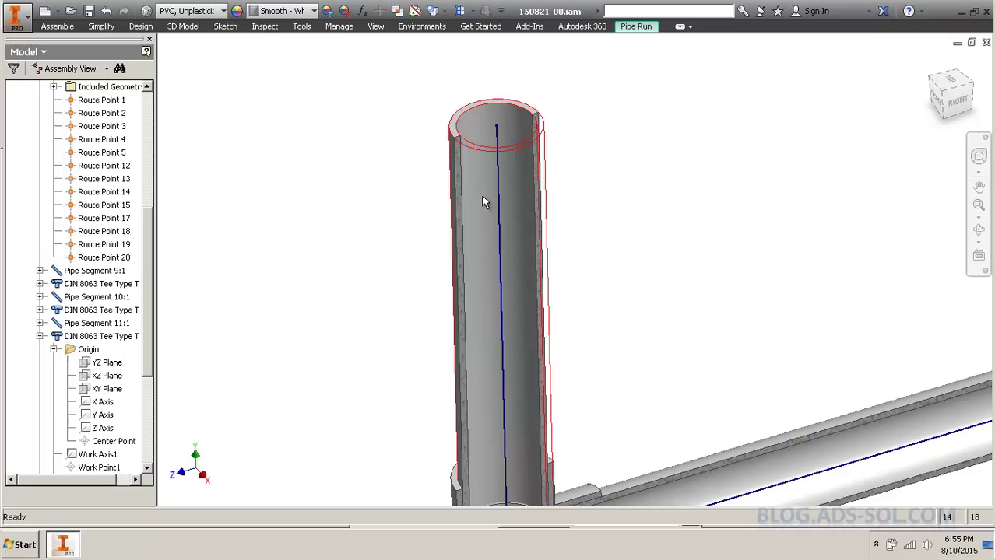
Open Route01 for editing and check the Trim/Extend Pipe option at the upper and lower points of the 350 mm branch
{"action": "left_click", "coordinate": [502, 204]}
{"action": "double_click", "coordinate": [494, 158]}
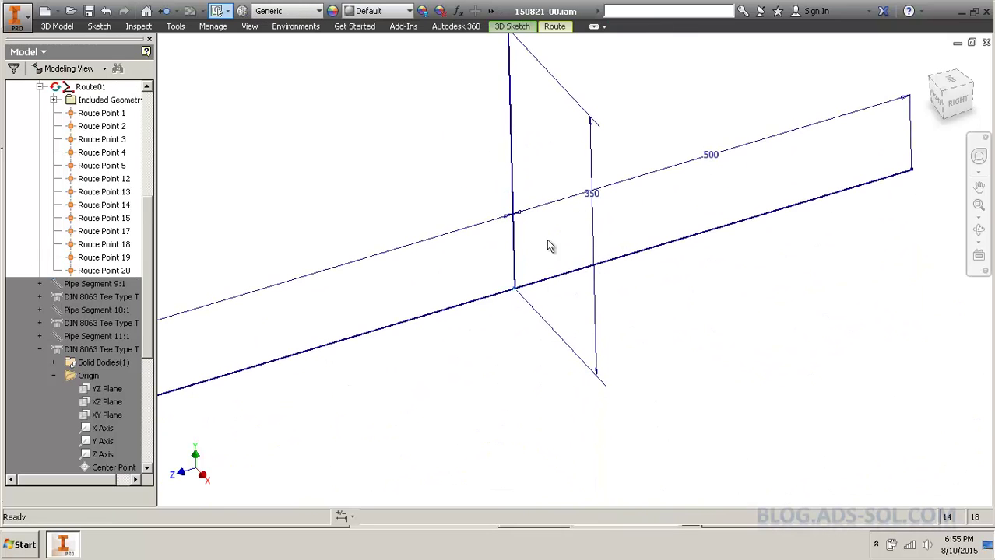
{"action": "right_click", "coordinate": [521, 147]}
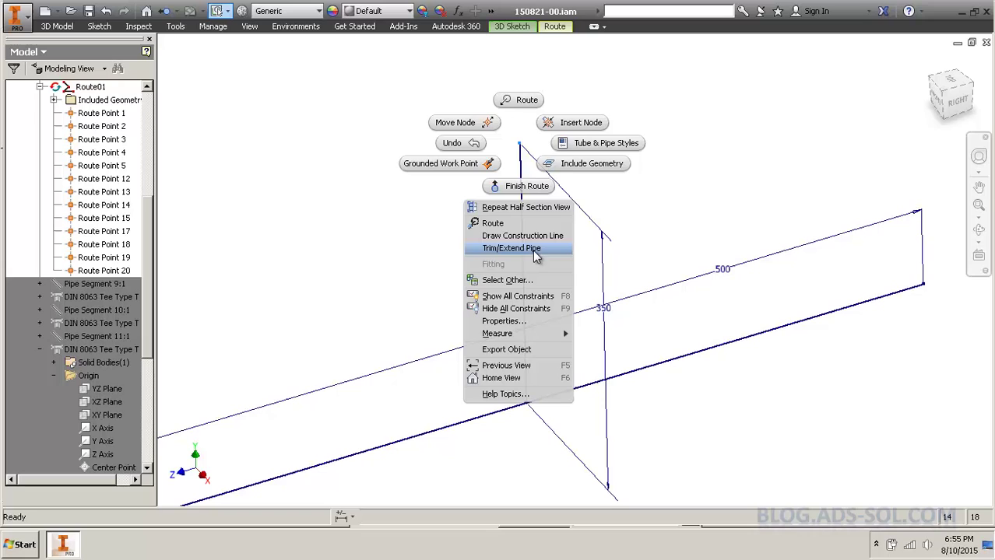
{"action": "left_click", "coordinate": [572, 246]}
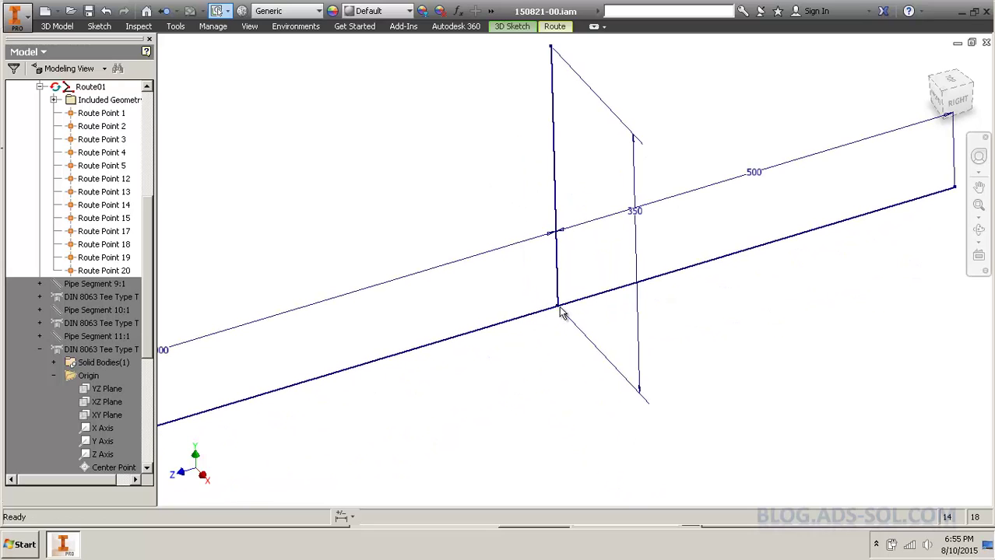
{"action": "right_click", "coordinate": [563, 311]}
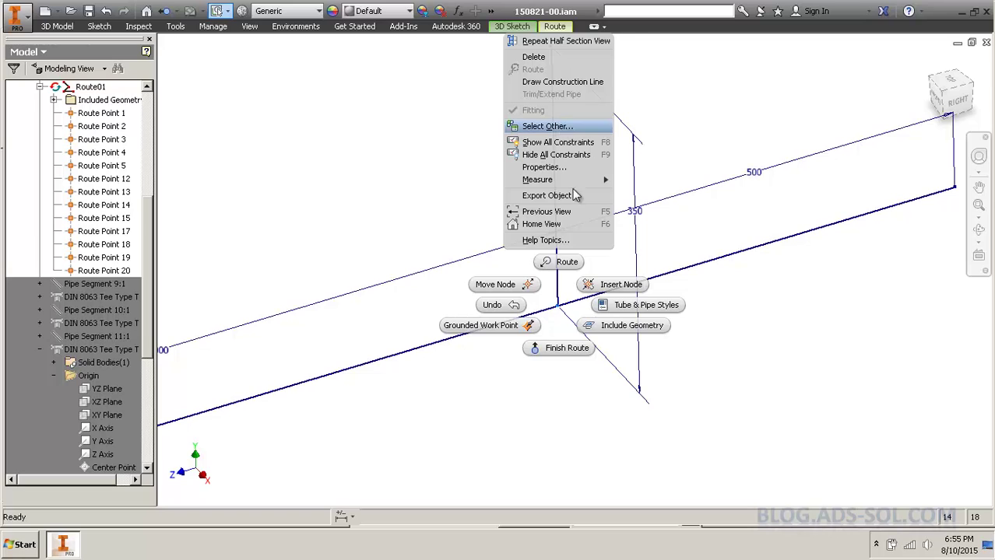
{"action": "left_click", "coordinate": [648, 392]}
{"action": "middle_click_drag", "start_coordinate": [605, 292], "coordinate": [589, 344]}
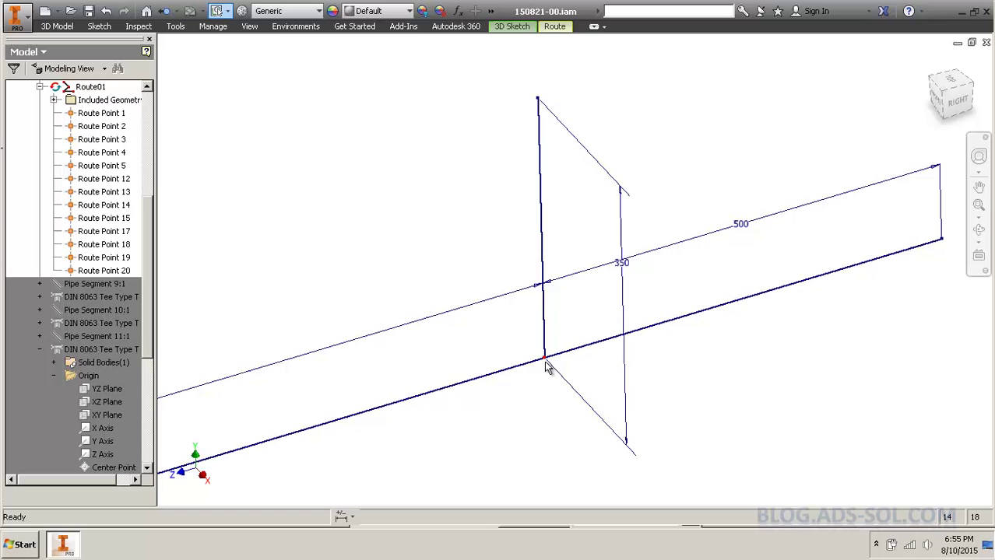
{"action": "mouse_move", "coordinate": [547, 367]}
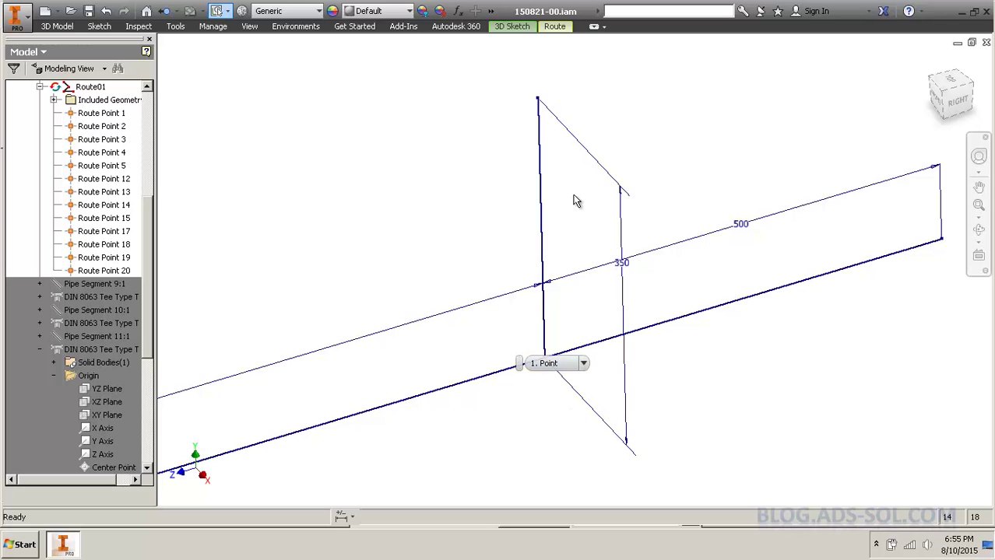
{"action": "middle_click_drag", "start_coordinate": [564, 183], "coordinate": [536, 204]}
{"action": "middle_click_drag", "start_coordinate": [518, 322], "coordinate": [490, 316]}
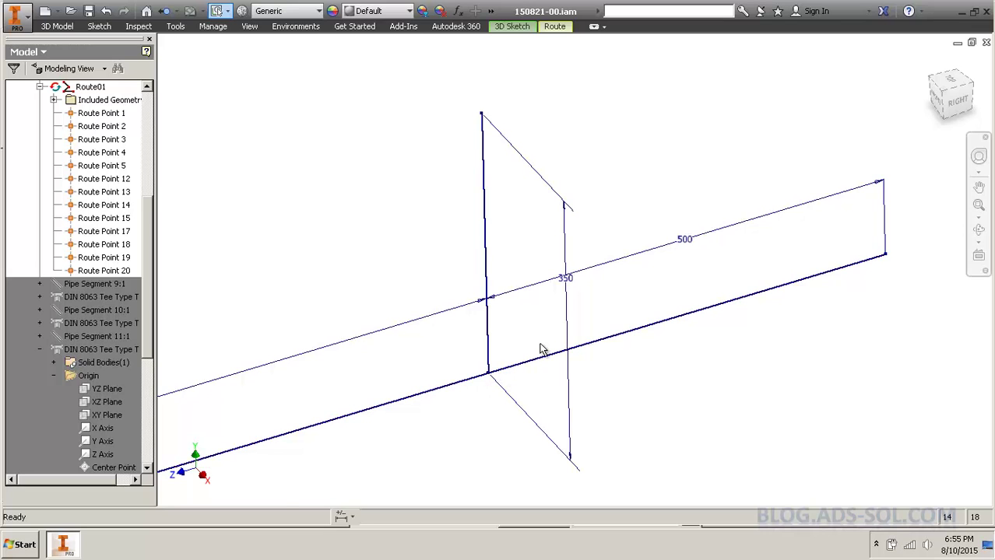
Dimension the detached vertical segment above the main line at 350 mm
{"action": "scroll", "coordinate": [539, 348], "scroll_direction": "down", "scroll_amount": 4}
{"action": "middle_click_drag", "start_coordinate": [420, 409], "coordinate": [833, 234]}
{"action": "middle_click_drag", "start_coordinate": [560, 235], "coordinate": [480, 260]}
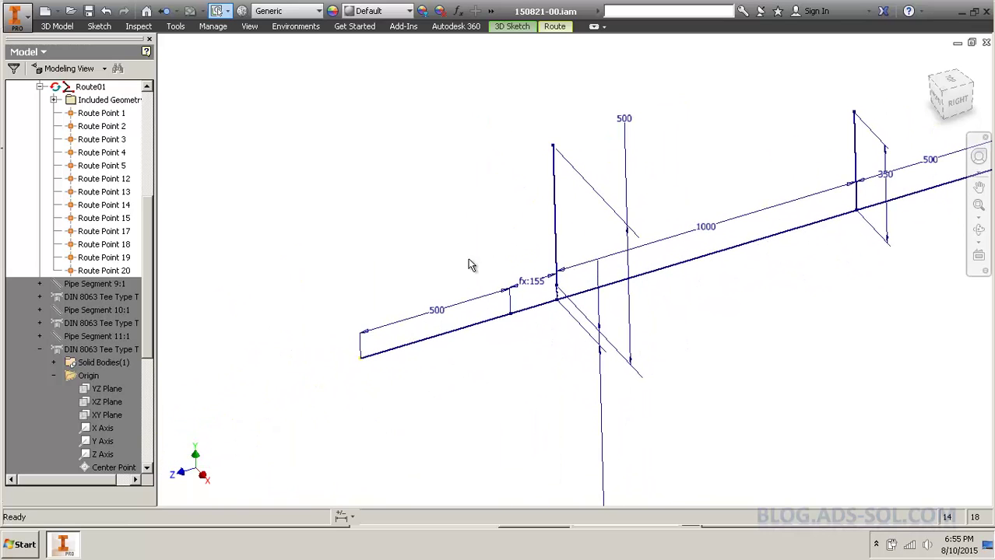
{"action": "mouse_move", "coordinate": [521, 219]}
{"action": "middle_mouse_down"}
{"action": "mouse_move", "coordinate": [317, 490]}
{"action": "mouse_move", "coordinate": [252, 516]}
{"action": "middle_mouse_up"}
{"action": "key", "text": "d"}
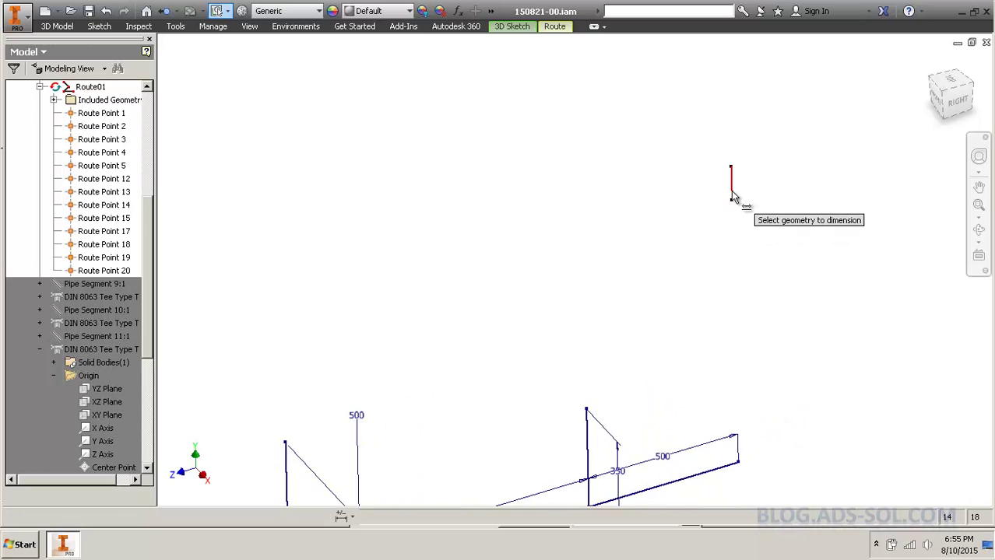
{"action": "left_click", "coordinate": [732, 194]}
{"action": "left_click", "coordinate": [750, 195]}
{"action": "type", "text": "50"}
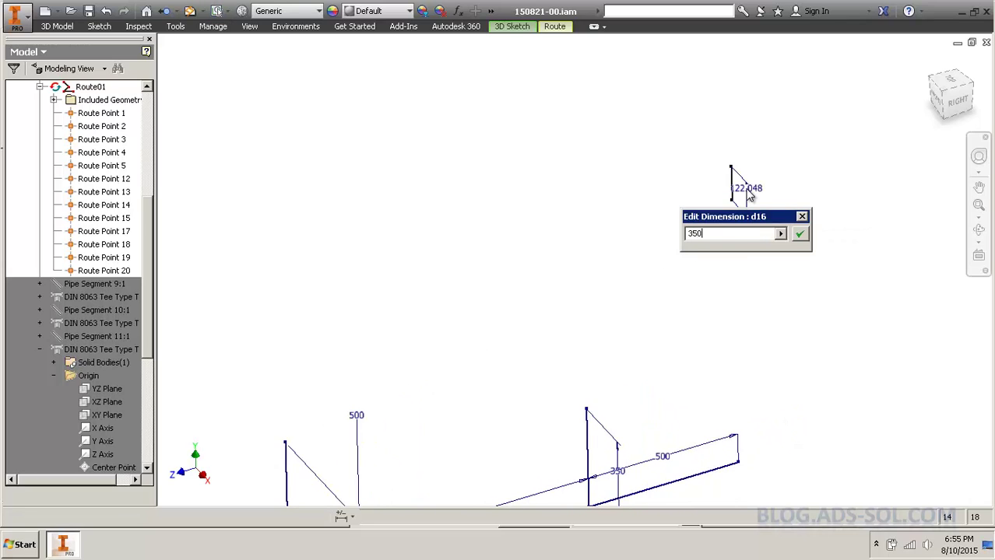
{"action": "key", "text": "Return"}
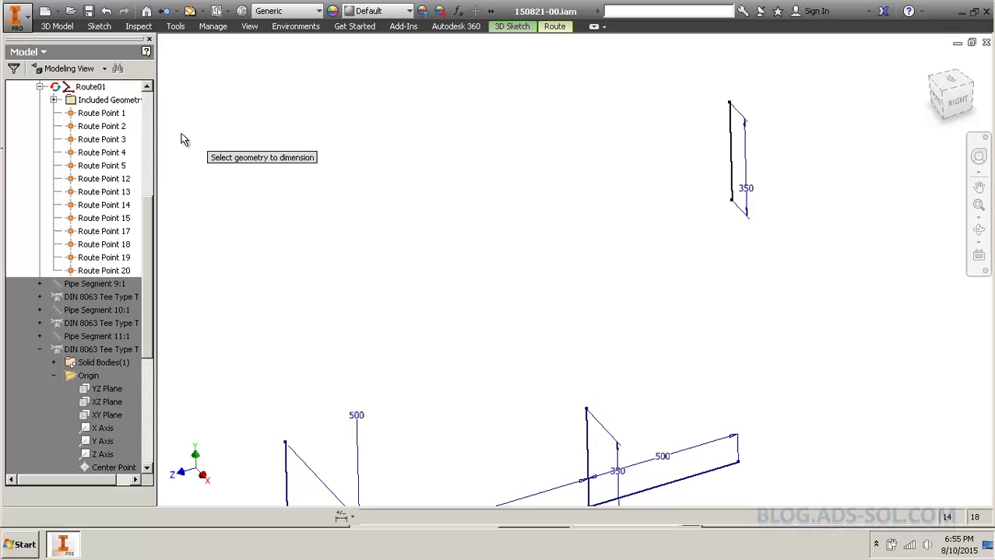
{"action": "key", "text": "Escape"}
Make the three work planes in Route01's included geometry visible
{"action": "left_click", "coordinate": [54, 99]}
{"action": "left_click", "coordinate": [107, 114]}
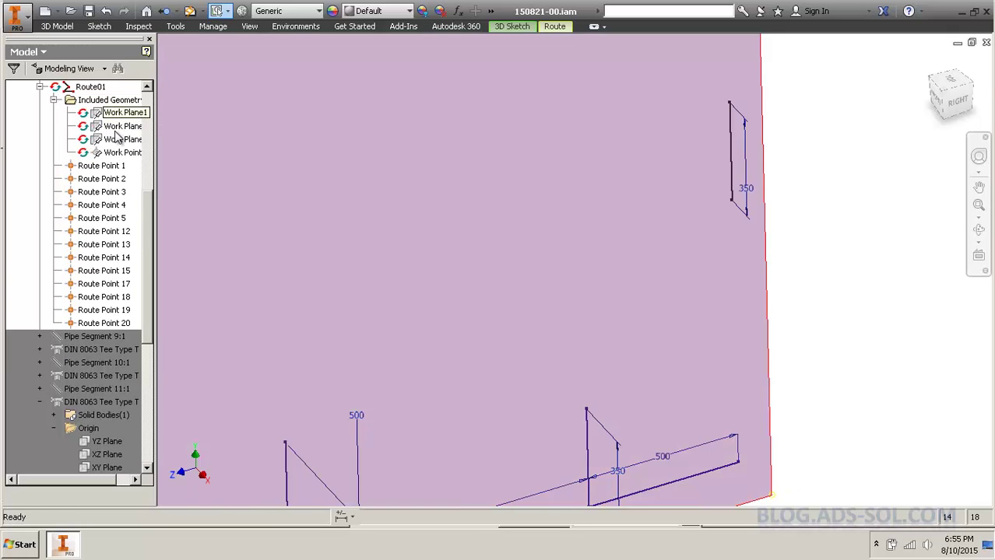
{"action": "left_click", "coordinate": [115, 139], "text": "shift"}
{"action": "right_click", "coordinate": [115, 138]}
{"action": "left_click", "coordinate": [148, 206]}
{"action": "left_click", "coordinate": [871, 216]}
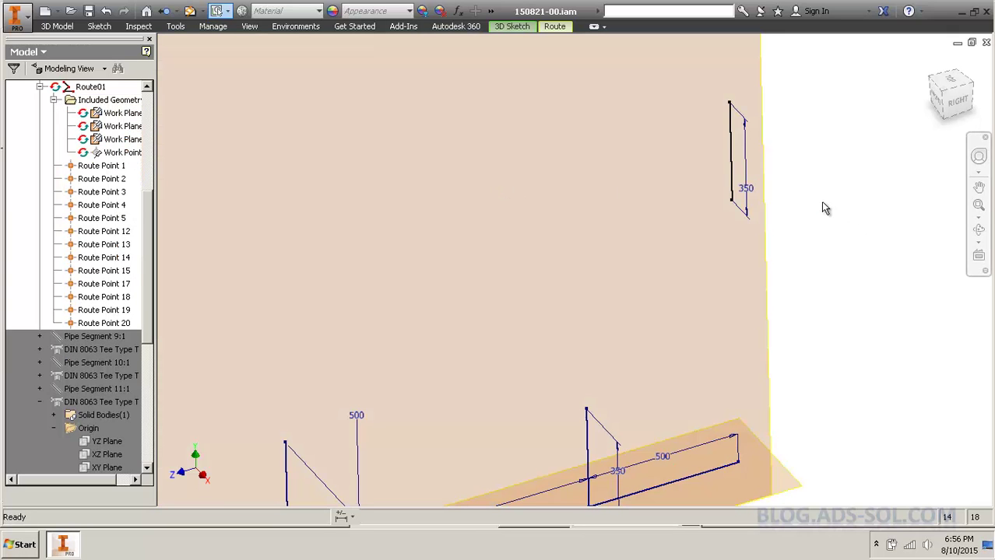
Constrain the detached 350 mm segment perpendicular to the horizontal work plane
{"action": "key", "text": "slash"}
{"action": "left_click", "coordinate": [731, 173]}
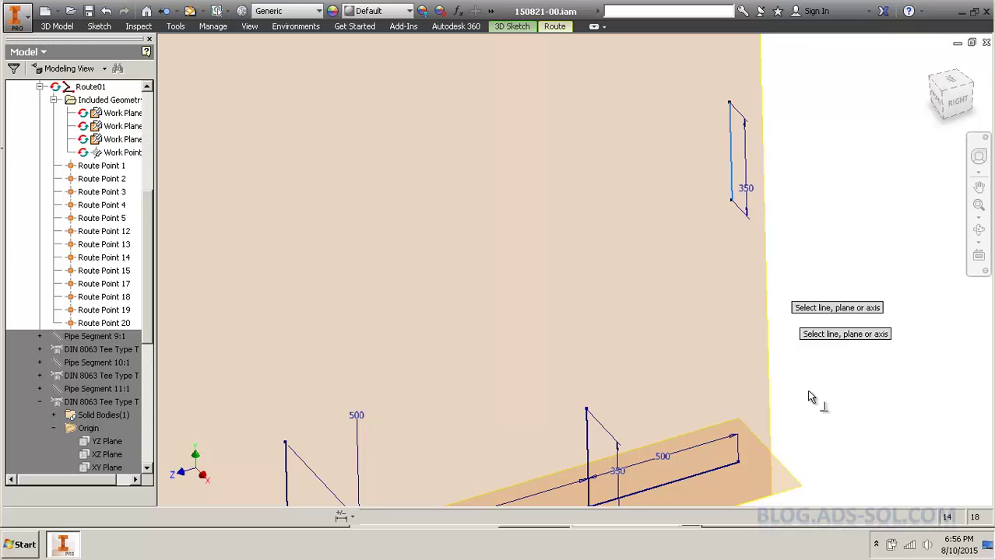
{"action": "left_click", "coordinate": [781, 466]}
{"action": "key", "text": "Escape"}
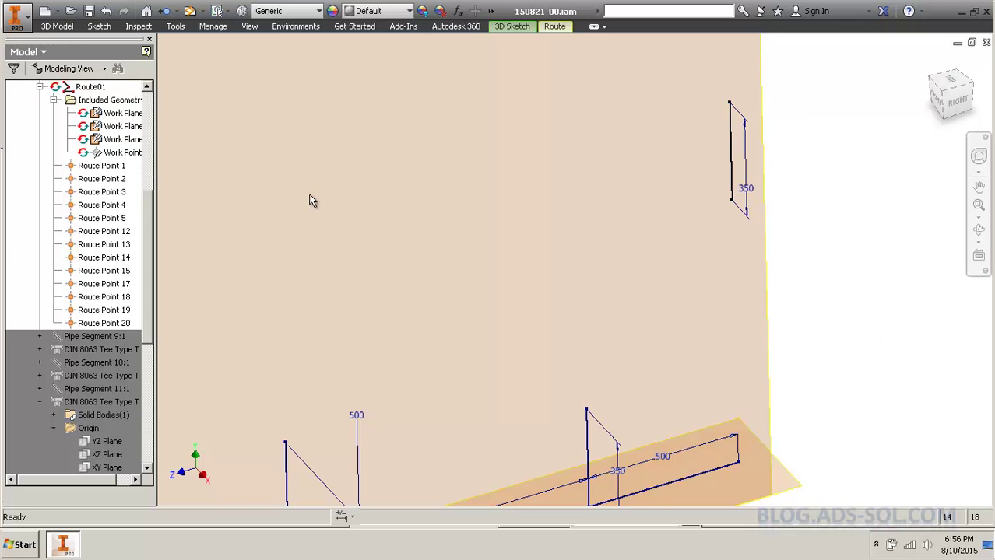
Hide the included work planes and move the detached 350 mm segment above the main line, beside the 500 mm vertical branch
{"action": "left_click", "coordinate": [120, 126]}
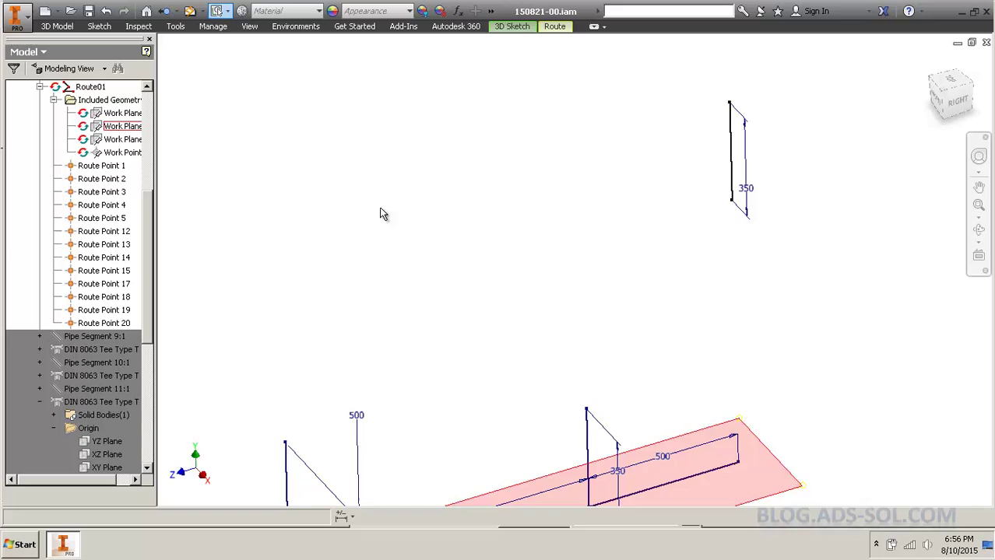
{"action": "middle_click_drag", "start_coordinate": [684, 269], "coordinate": [727, 184]}
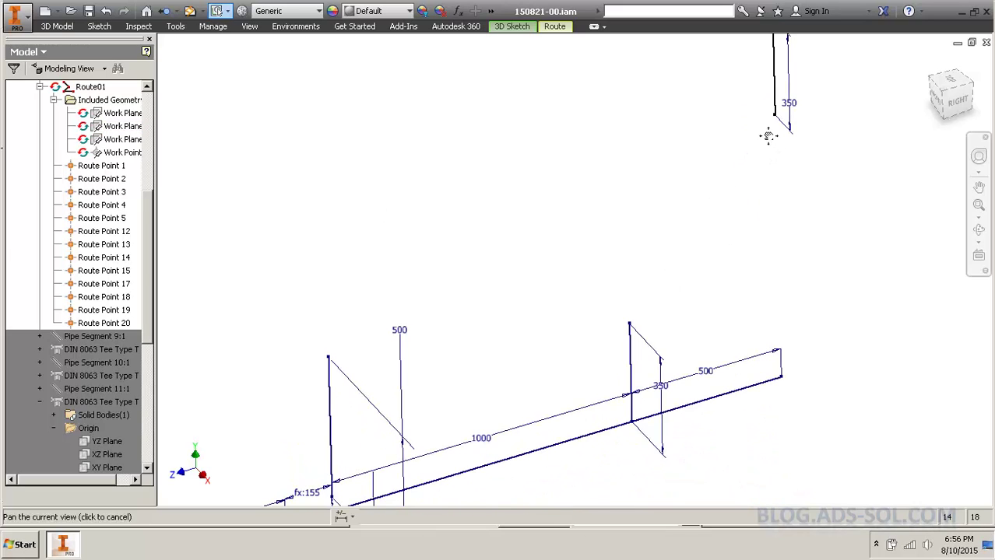
{"action": "middle_click_drag", "start_coordinate": [768, 136], "coordinate": [741, 155]}
{"action": "left_click_drag", "start_coordinate": [736, 155], "coordinate": [228, 512]}
{"action": "middle_click_drag", "start_coordinate": [271, 422], "coordinate": [422, 271]}
{"action": "scroll", "coordinate": [399, 364], "scroll_direction": "up", "scroll_amount": 4}
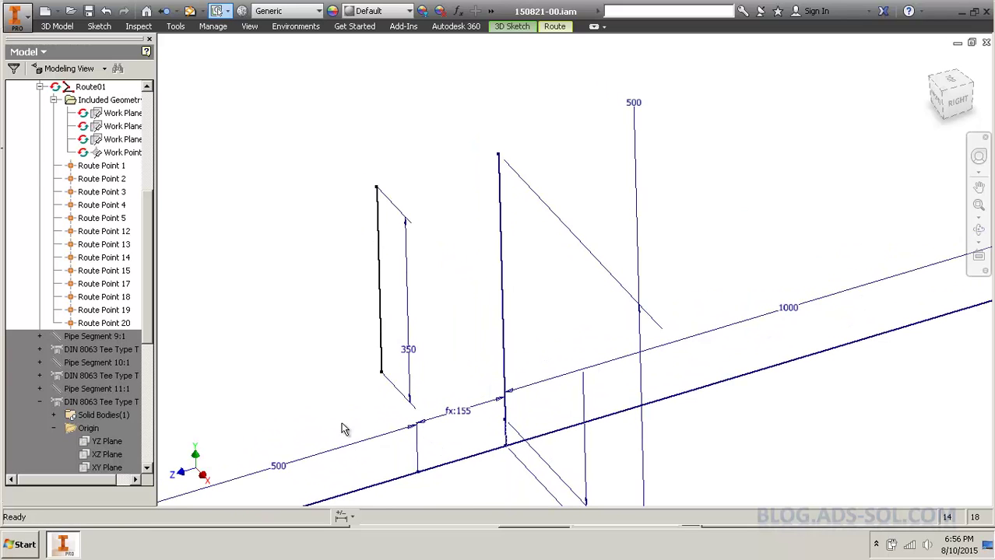
{"action": "middle_click_drag", "start_coordinate": [364, 413], "coordinate": [403, 345]}
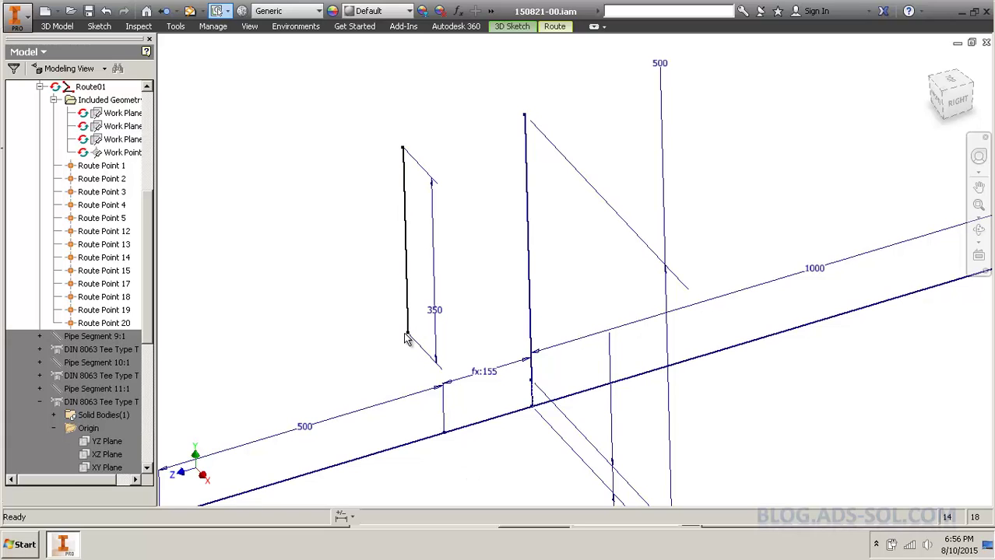
{"action": "right_click", "coordinate": [407, 336]}
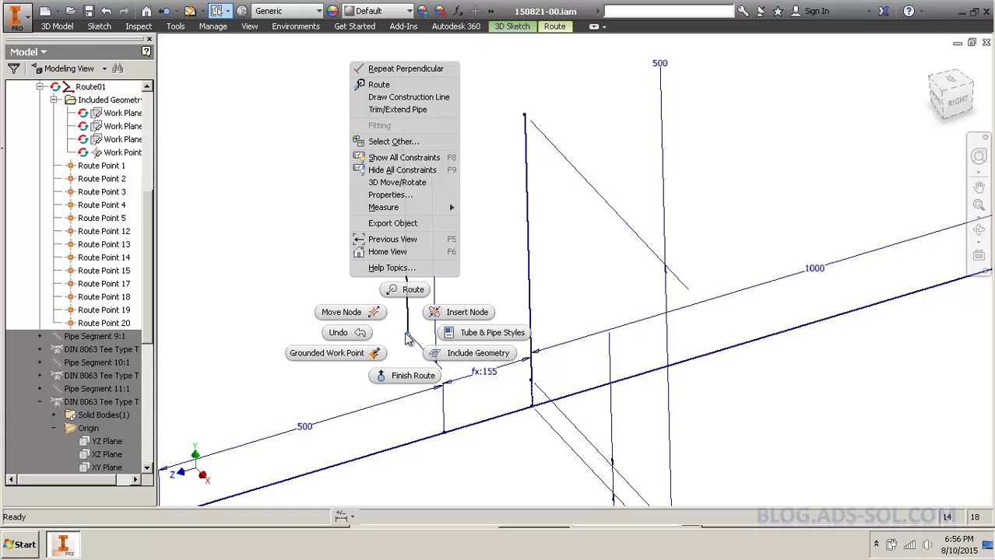
{"action": "left_click", "coordinate": [409, 119]}
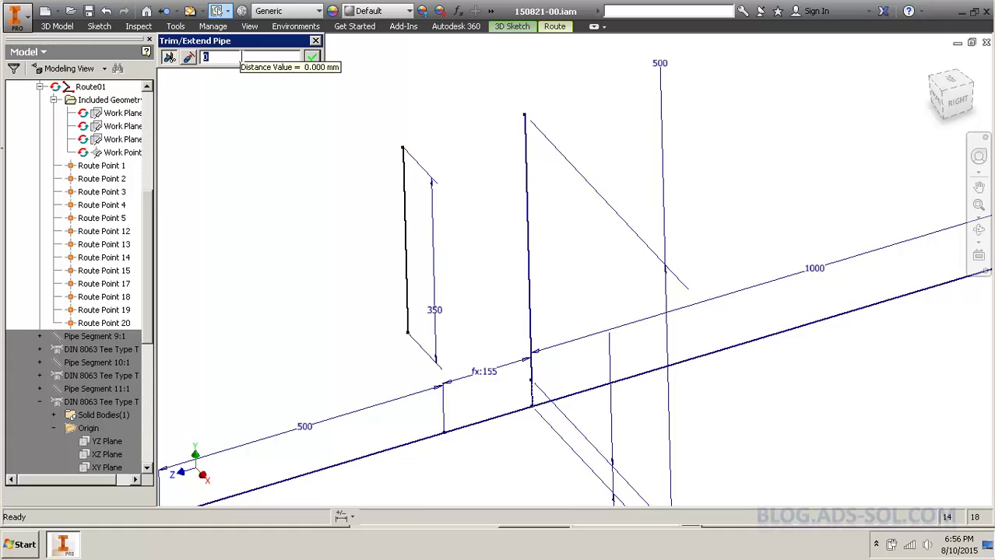
{"action": "type", "text": "ee"}
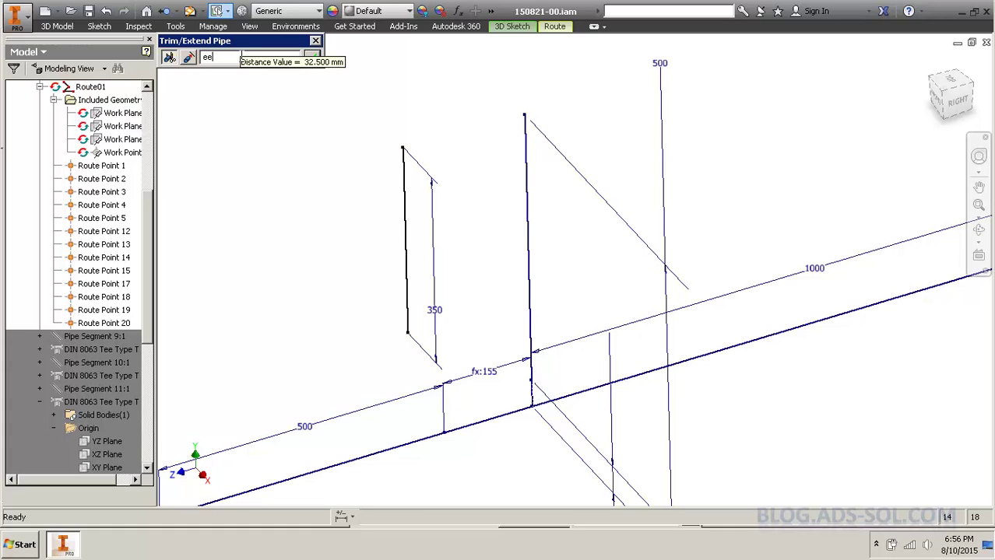
{"action": "left_click", "coordinate": [315, 41]}
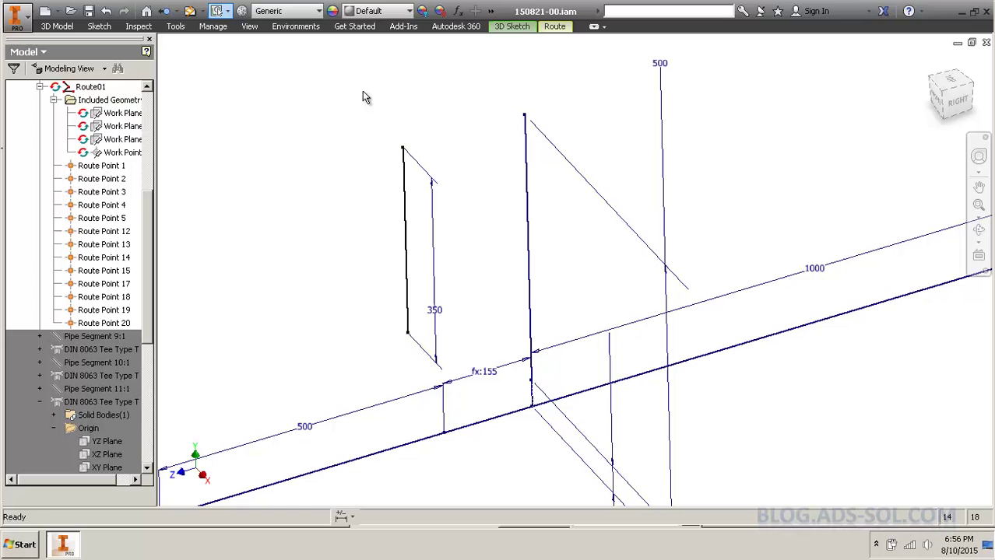
Review the route's user parameters, including the ee engagement distance, and check the active pipe style
{"action": "left_click", "coordinate": [459, 10]}
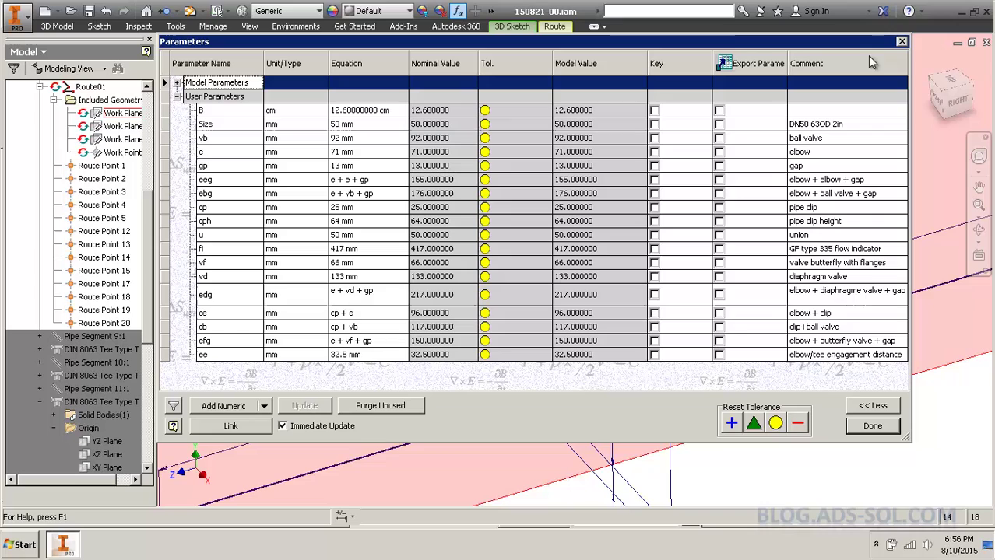
{"action": "left_click", "coordinate": [903, 41]}
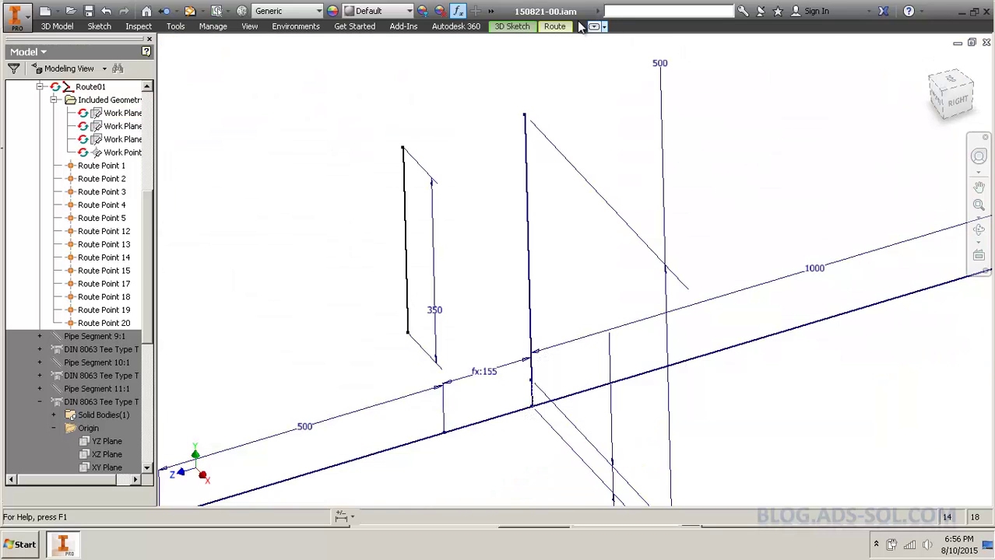
{"action": "left_click", "coordinate": [558, 27]}
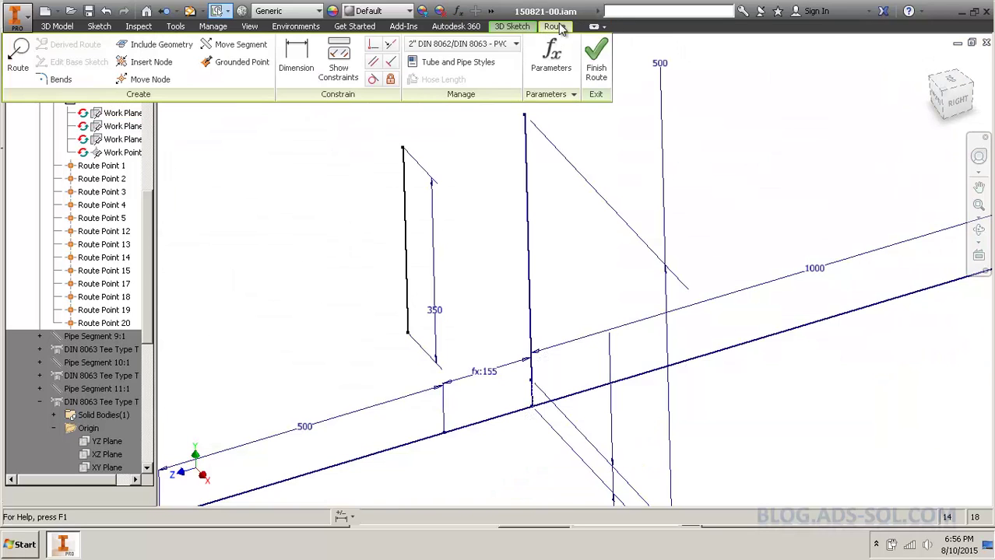
{"action": "left_click", "coordinate": [506, 44]}
{"action": "left_click", "coordinate": [510, 60]}
{"action": "left_click", "coordinate": [457, 10]}
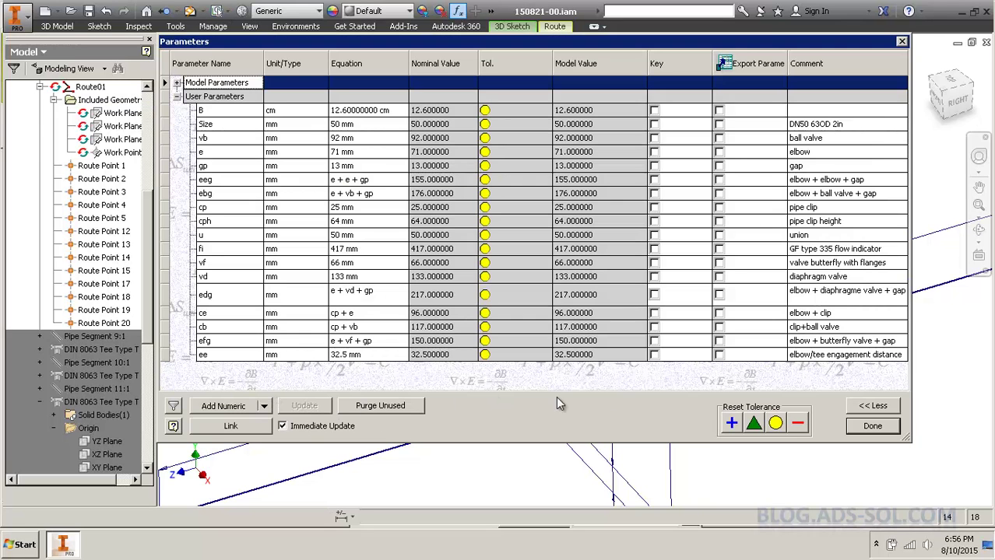
{"action": "left_click", "coordinate": [852, 426]}
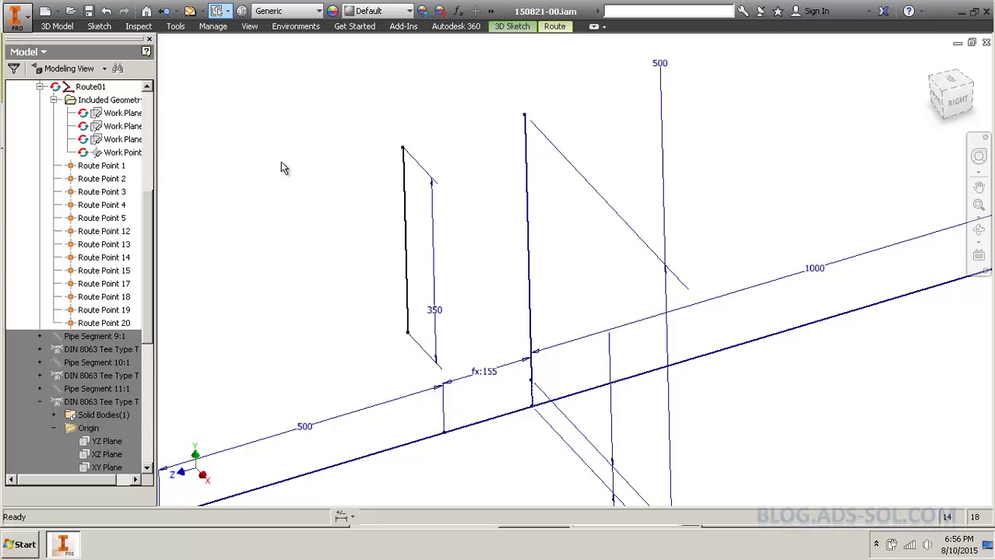
Import the parameters from PVCU_SW-63OD-2in-DN50-Parameters.xml in the PVC-U SW folder under Tube & Pipe Parameters
{"action": "left_click", "coordinate": [211, 27]}
{"action": "left_click", "coordinate": [140, 94]}
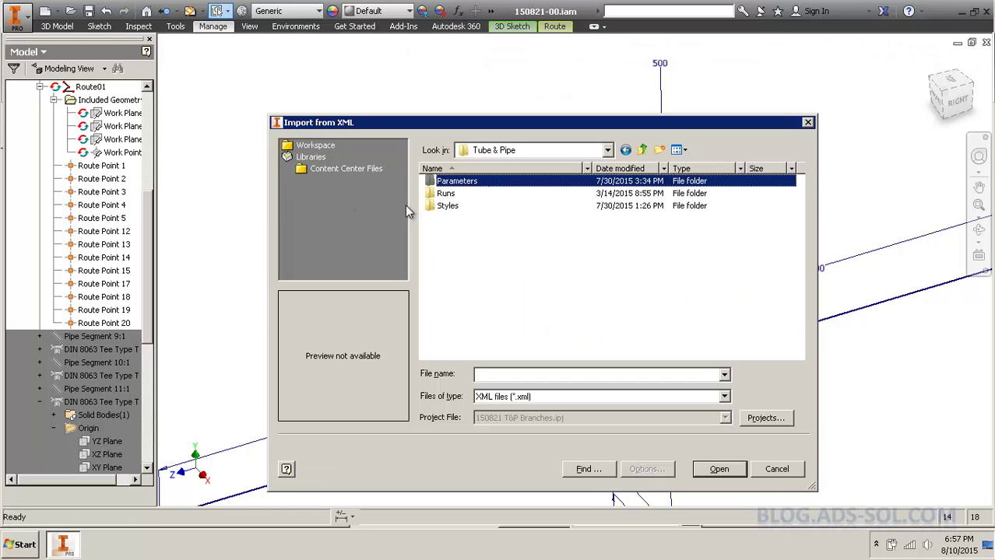
{"action": "left_click", "coordinate": [448, 207]}
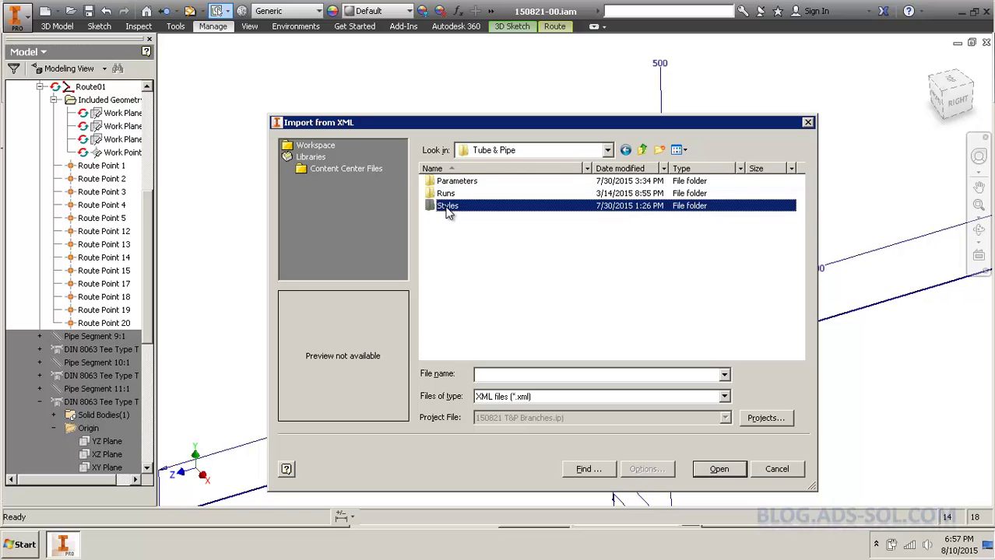
{"action": "double_click", "coordinate": [467, 181]}
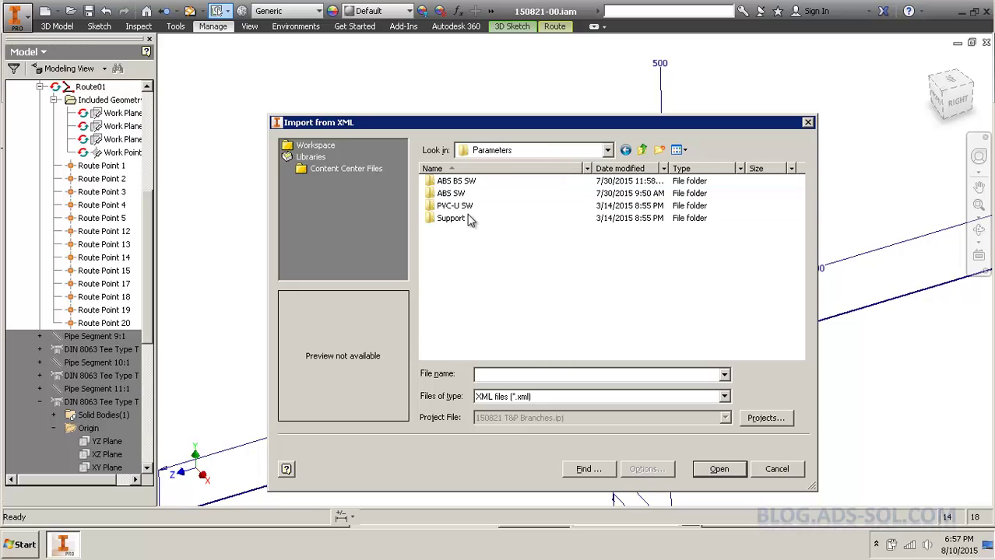
{"action": "left_click", "coordinate": [468, 211]}
{"action": "double_click", "coordinate": [467, 211]}
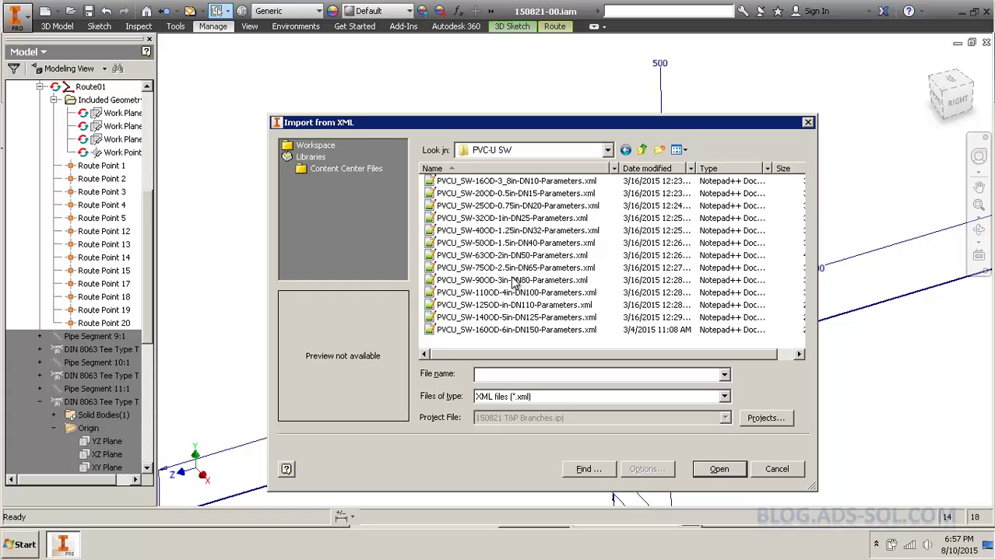
{"action": "left_click", "coordinate": [506, 256]}
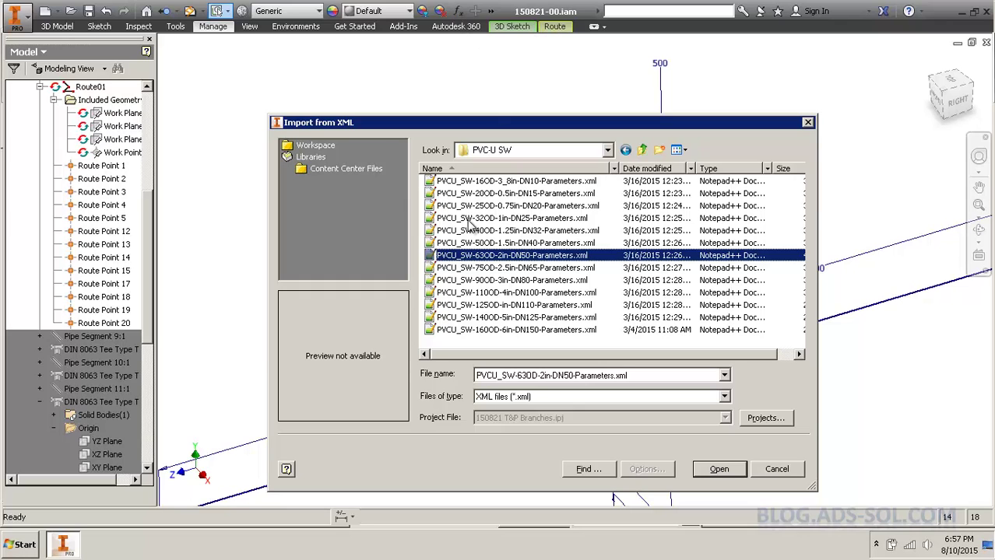
{"action": "left_click", "coordinate": [736, 471]}
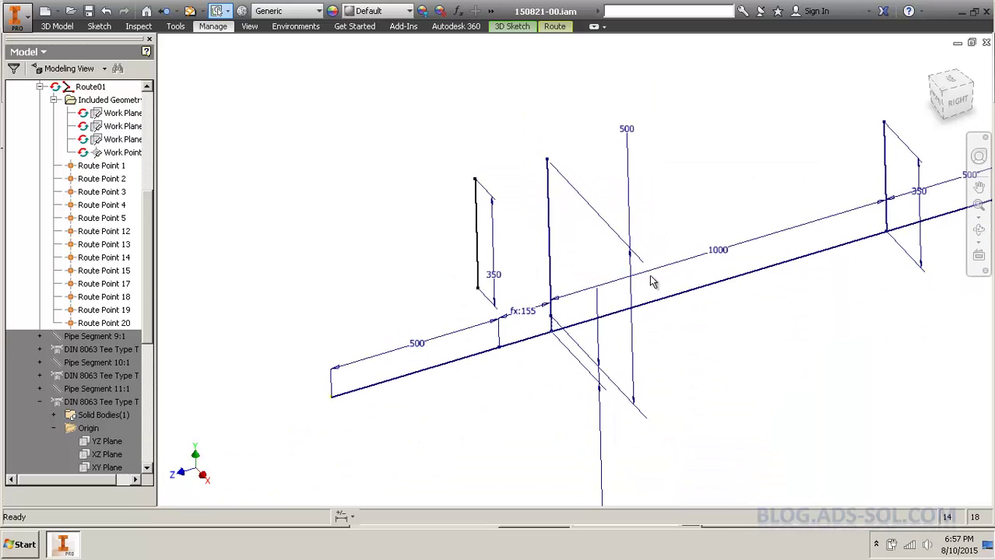
Examine the route's spacing dimension between the two adjacent tees, then return to Run01 and inspect both tees on the main line
{"action": "middle_click_drag", "start_coordinate": [320, 222], "coordinate": [246, 229]}
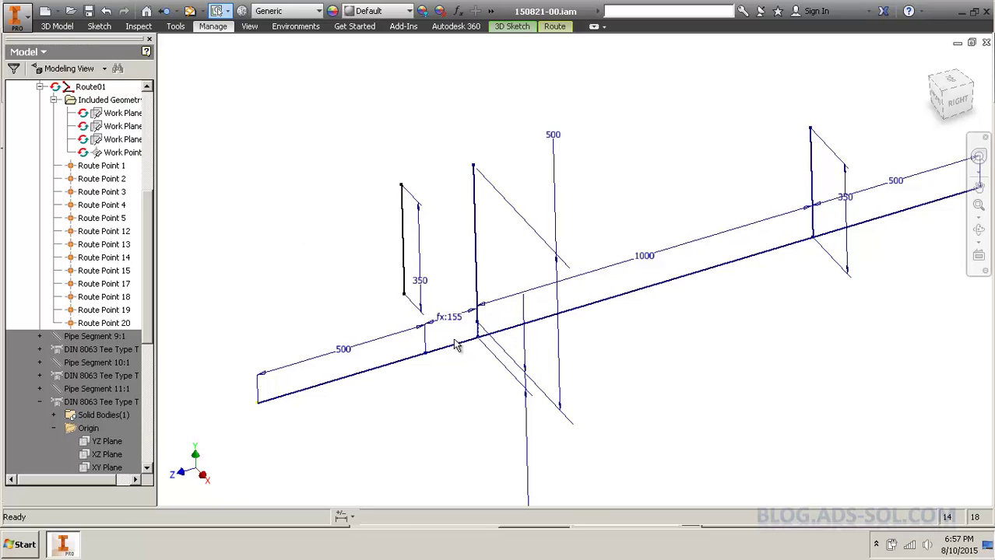
{"action": "scroll", "coordinate": [454, 344], "scroll_direction": "up", "scroll_amount": 3}
{"action": "middle_click_drag", "start_coordinate": [427, 255], "coordinate": [491, 233]}
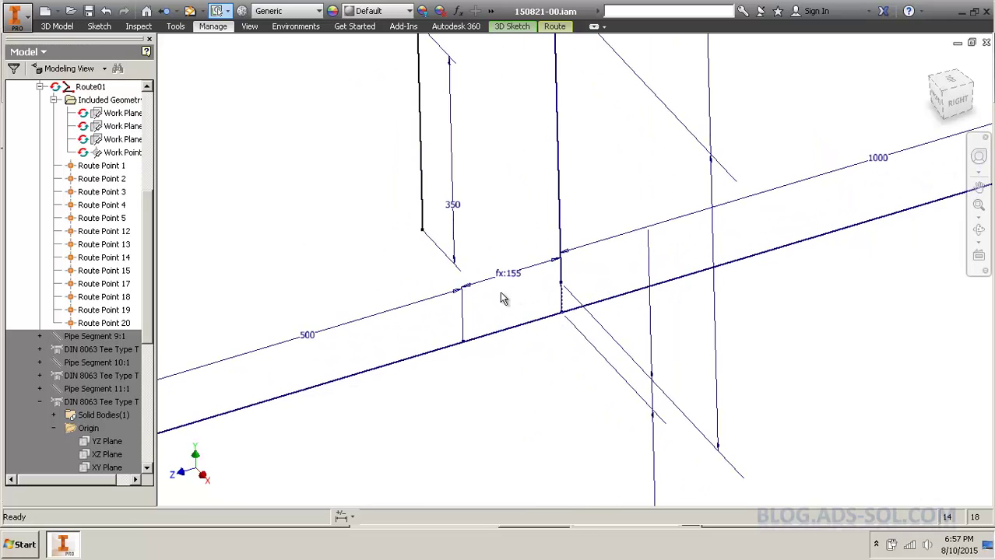
{"action": "scroll", "coordinate": [480, 332], "scroll_direction": "down", "scroll_amount": 2}
{"action": "scroll", "coordinate": [150, 160], "scroll_direction": "up", "scroll_amount": 4}
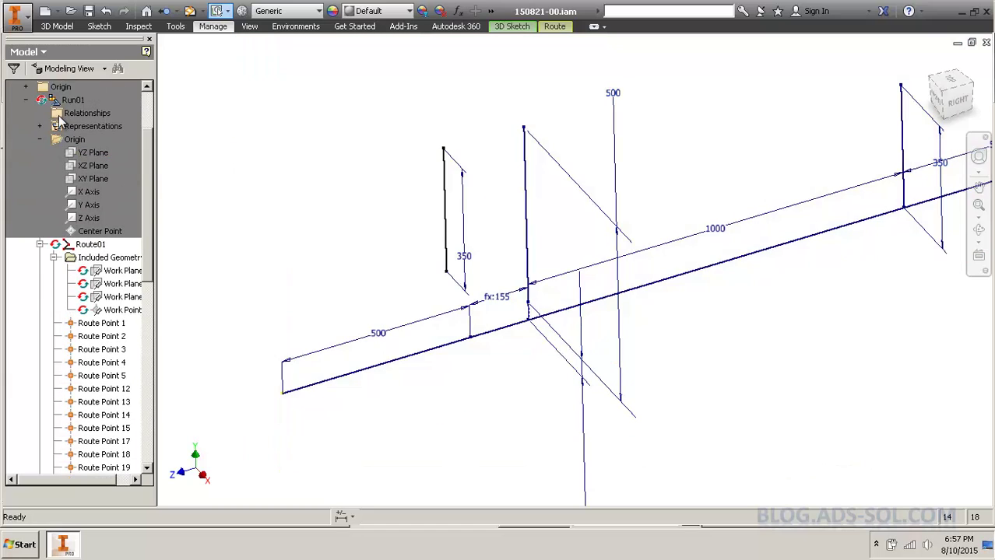
{"action": "double_click", "coordinate": [58, 101]}
{"action": "scroll", "coordinate": [497, 362], "scroll_direction": "up", "scroll_amount": 4}
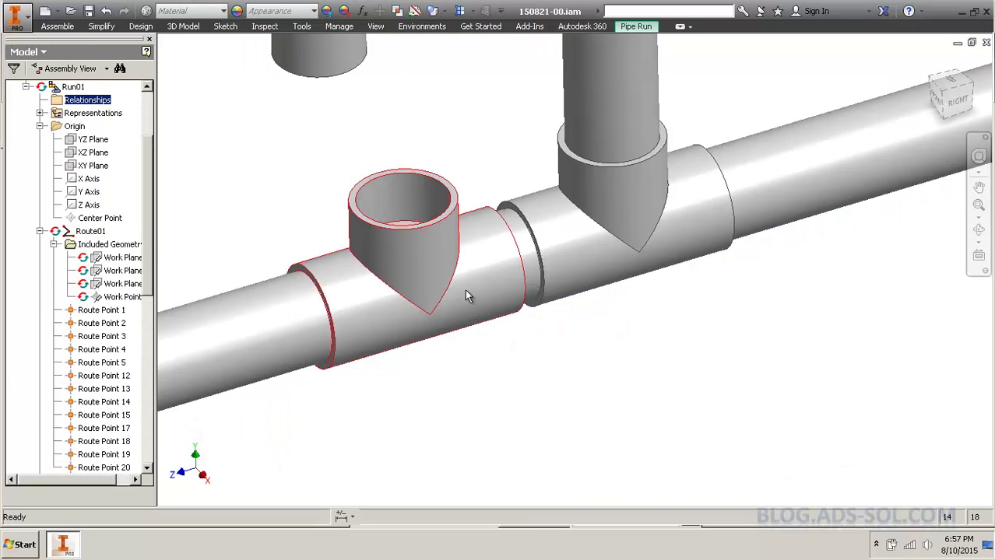
{"action": "left_click", "coordinate": [460, 286]}
{"action": "left_click", "coordinate": [565, 263]}
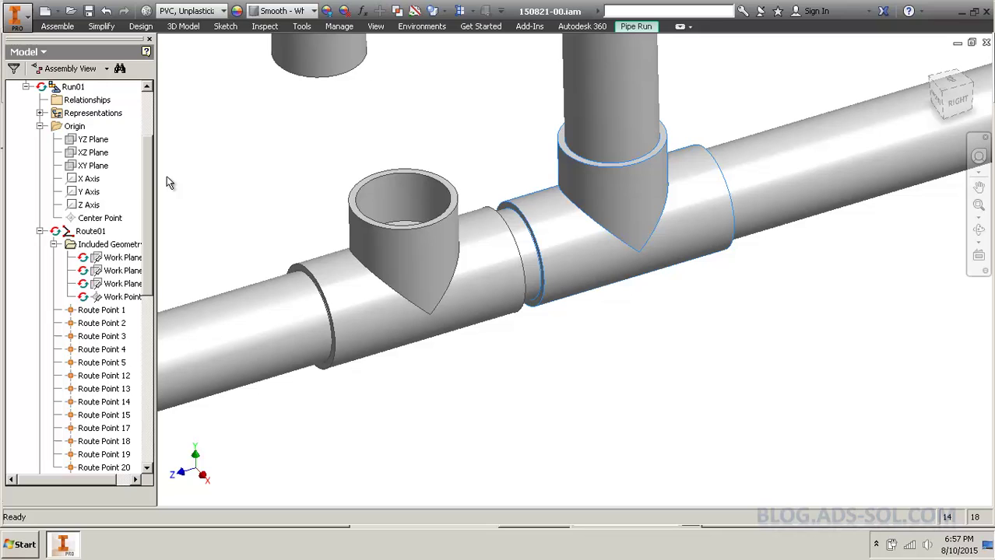
Reopen Route01 for editing and check the equation behind the spacing dimension between the two adjacent tees
{"action": "left_click", "coordinate": [90, 231]}
{"action": "double_click", "coordinate": [90, 231]}
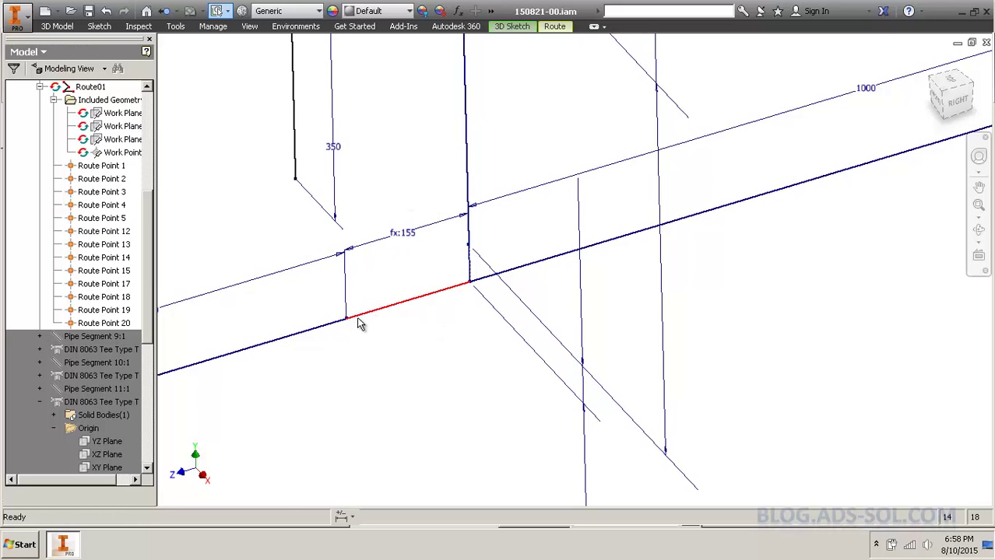
{"action": "scroll", "coordinate": [126, 169], "scroll_direction": "up", "scroll_amount": 5}
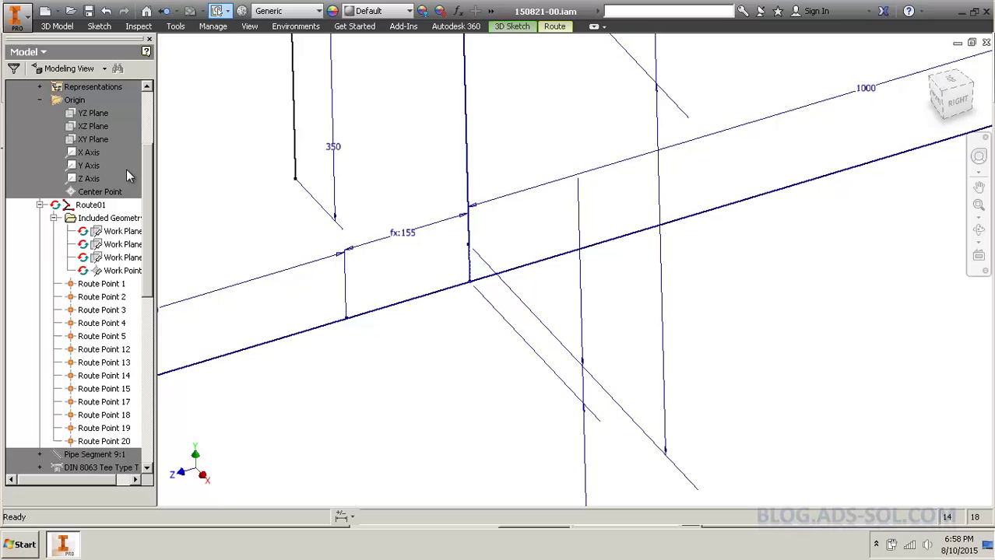
{"action": "double_click", "coordinate": [76, 141]}
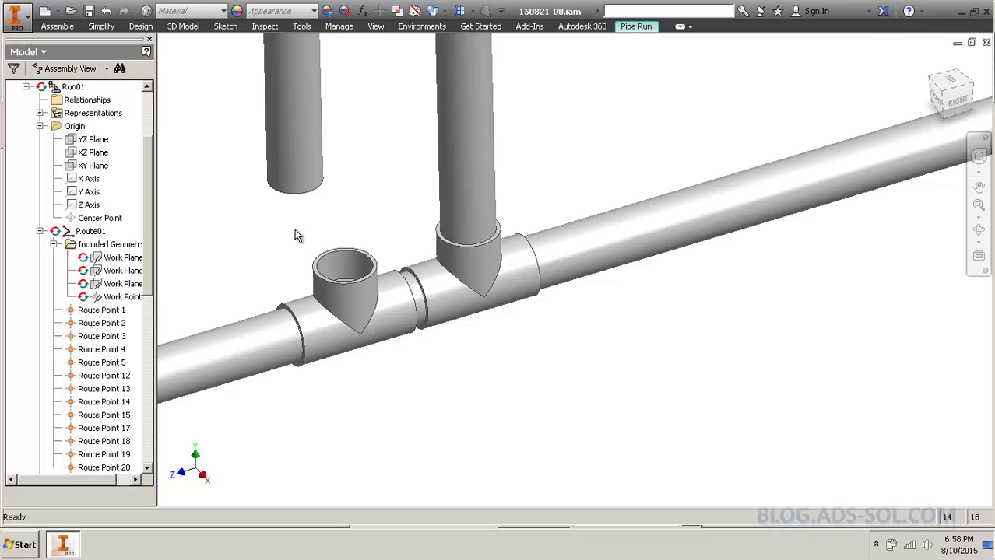
{"action": "double_click", "coordinate": [101, 233]}
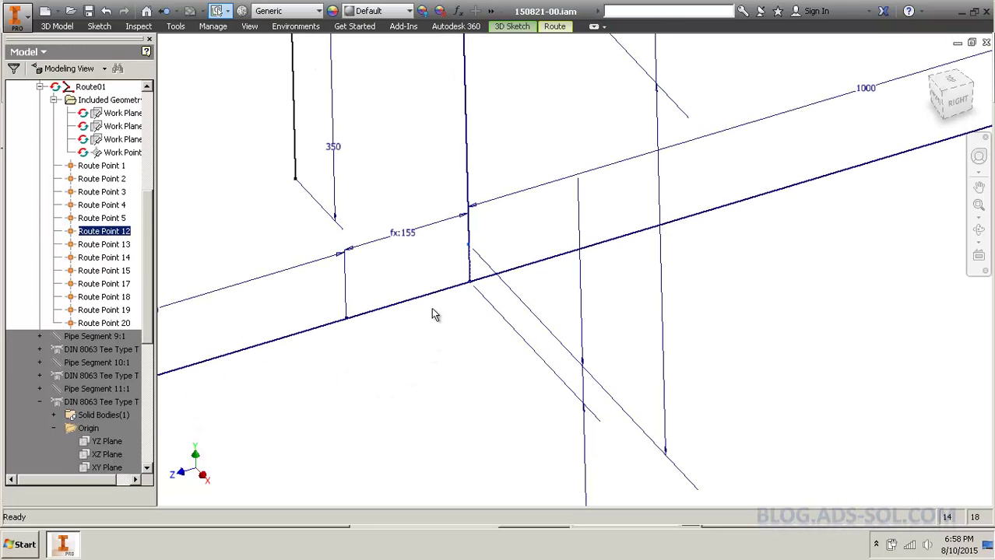
{"action": "double_click", "coordinate": [401, 237]}
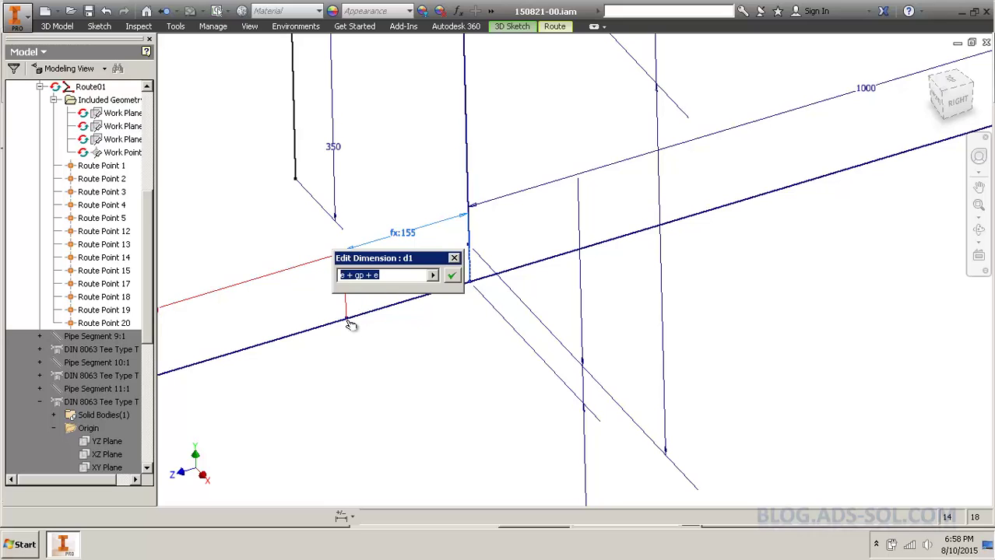
{"action": "left_click", "coordinate": [451, 276]}
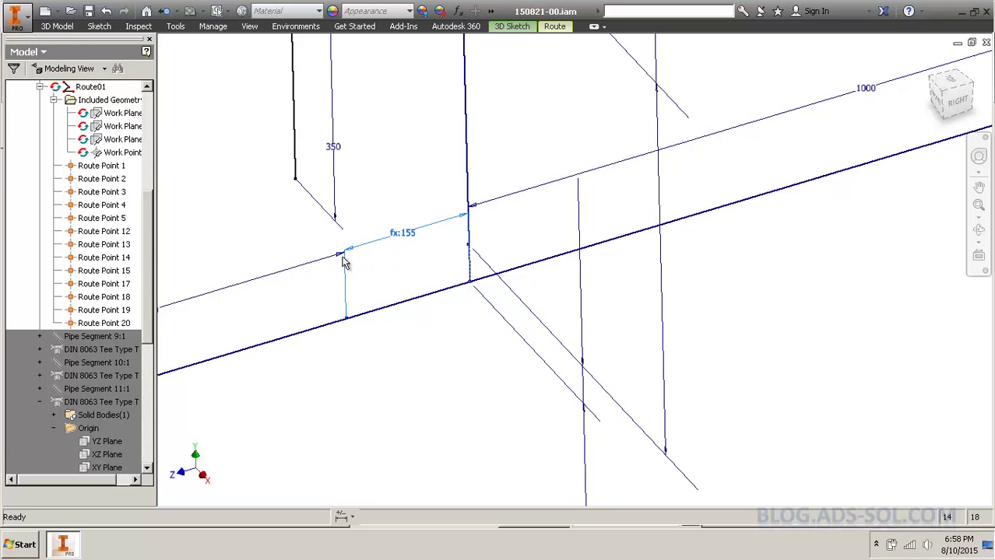
Return to the Run01 pipe run and turn on dimension visibility for Route01
{"action": "scroll", "coordinate": [152, 231], "scroll_direction": "up", "scroll_amount": 4}
{"action": "double_click", "coordinate": [73, 101]}
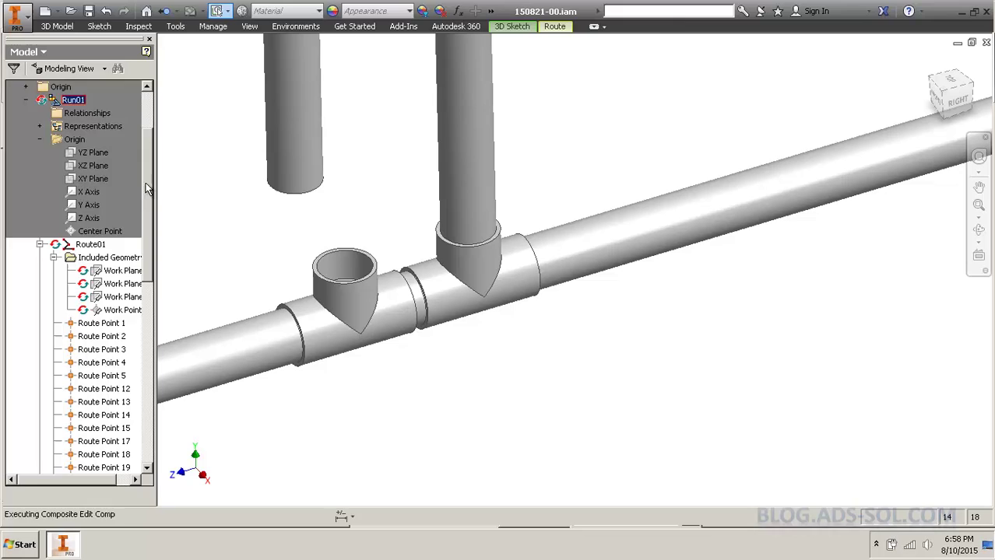
{"action": "left_click", "coordinate": [90, 231]}
{"action": "right_click", "coordinate": [94, 231]}
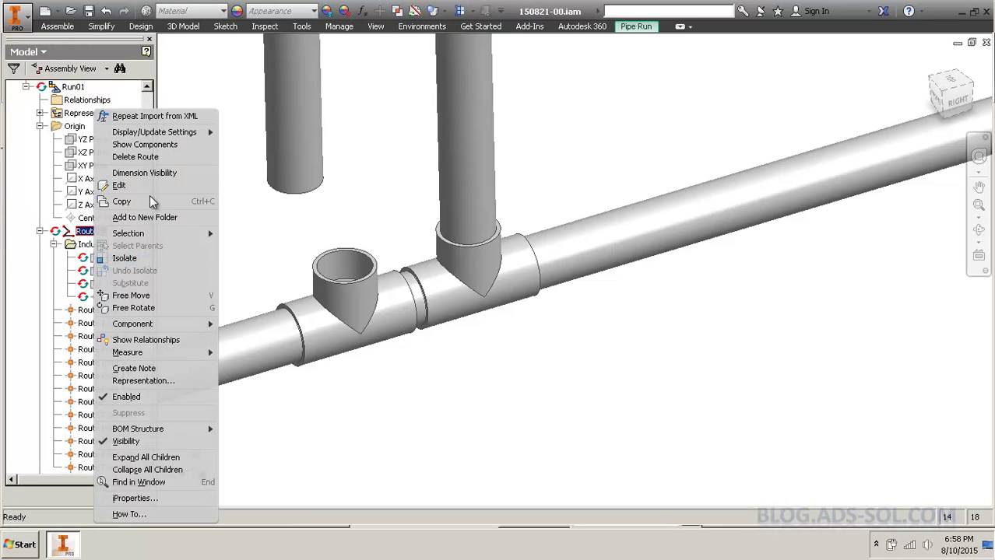
{"action": "left_click", "coordinate": [145, 173]}
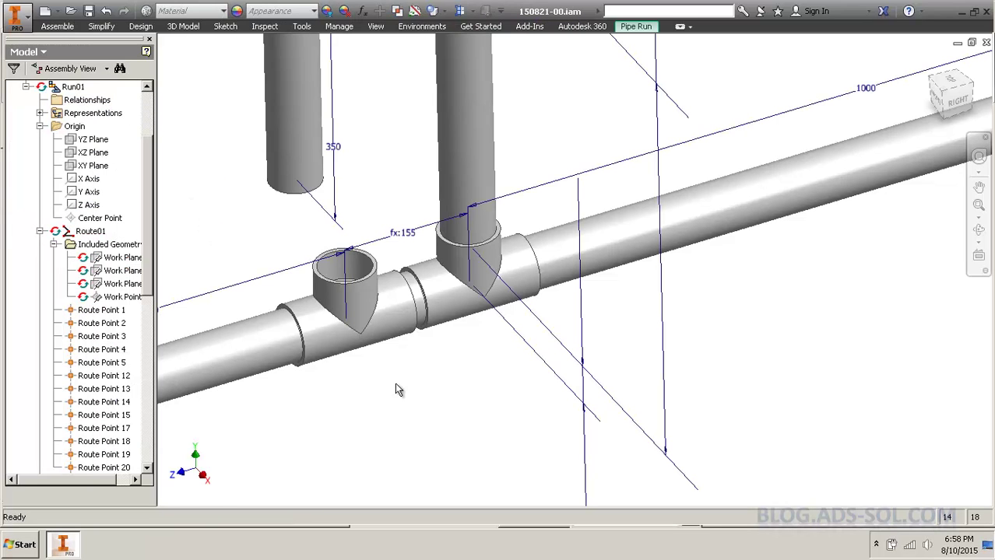
Inspect the tee spacing dimension's equation directly on the solid pipe model and accept it as it is
{"action": "right_click", "coordinate": [387, 191]}
{"action": "left_click", "coordinate": [424, 311]}
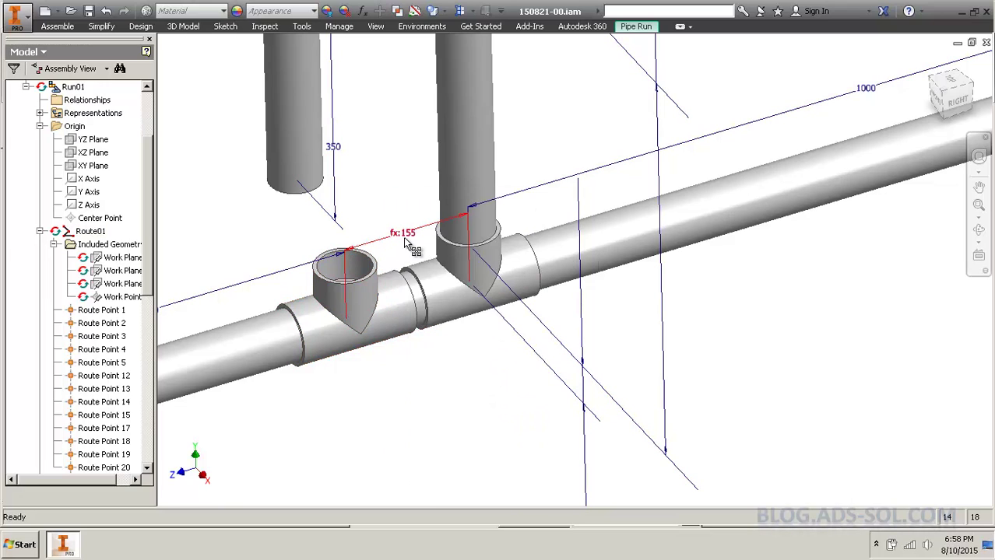
{"action": "double_click", "coordinate": [401, 233]}
{"action": "left_click_drag", "start_coordinate": [376, 268], "coordinate": [383, 192]}
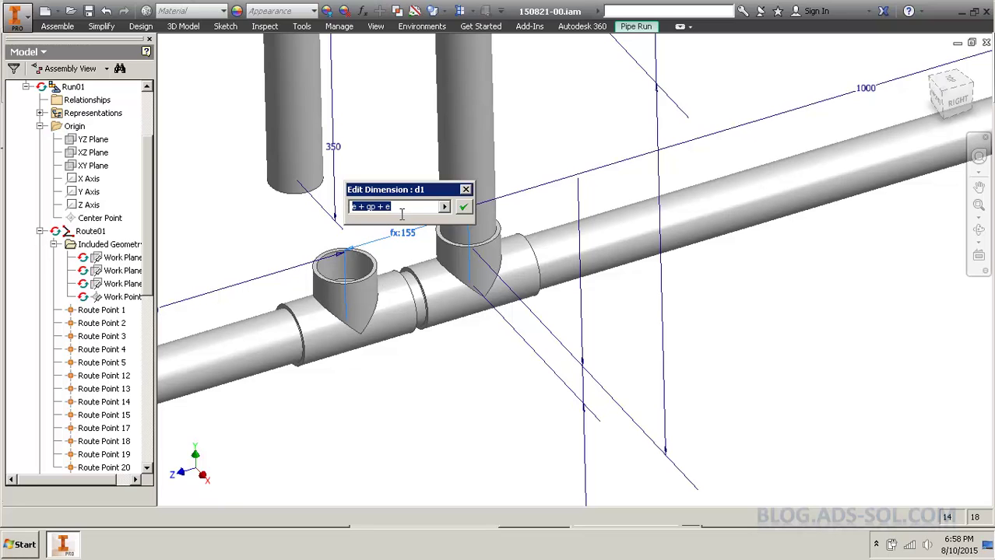
{"action": "left_click", "coordinate": [463, 206]}
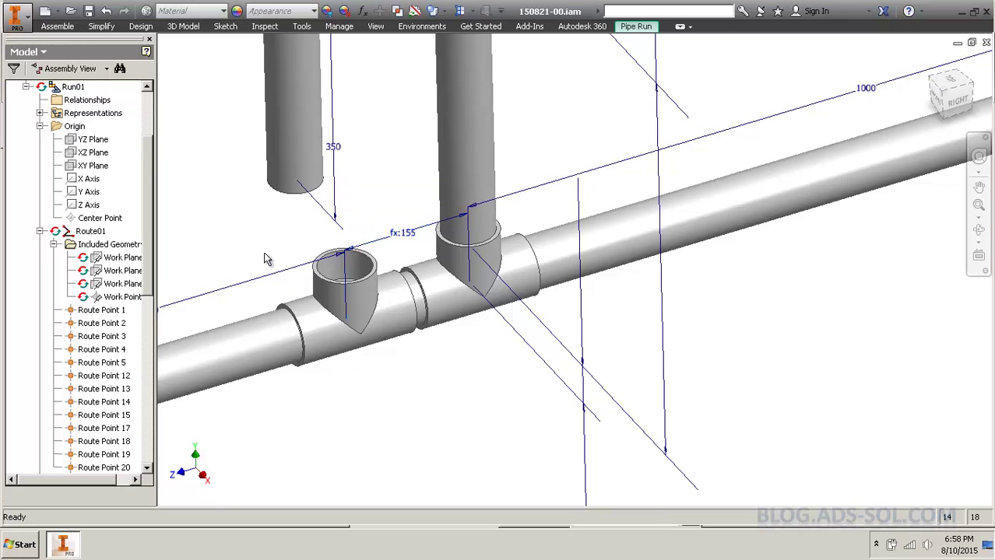
Reopen Route01 for editing and check the imported user parameter for the elbow/tee engagement distance
{"action": "double_click", "coordinate": [102, 238]}
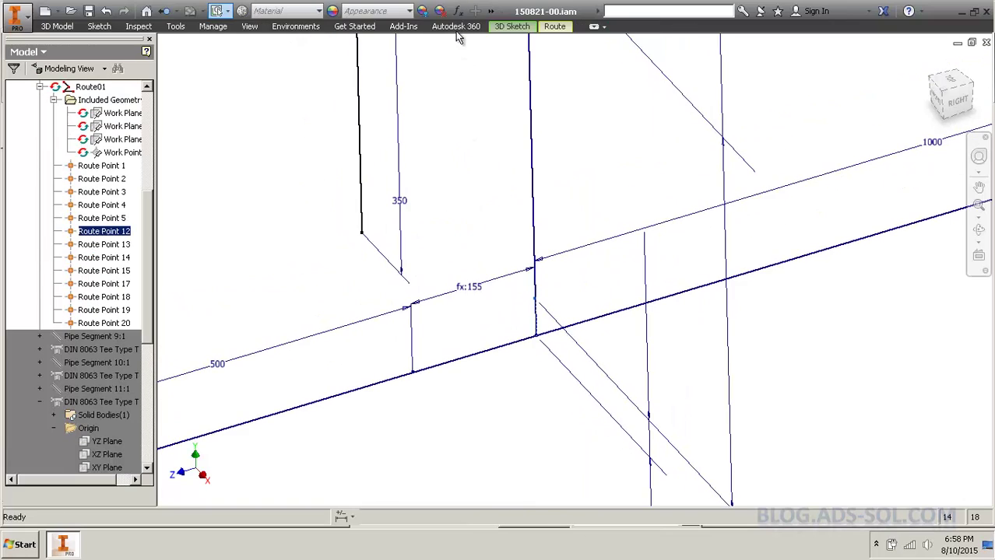
{"action": "left_click", "coordinate": [459, 11]}
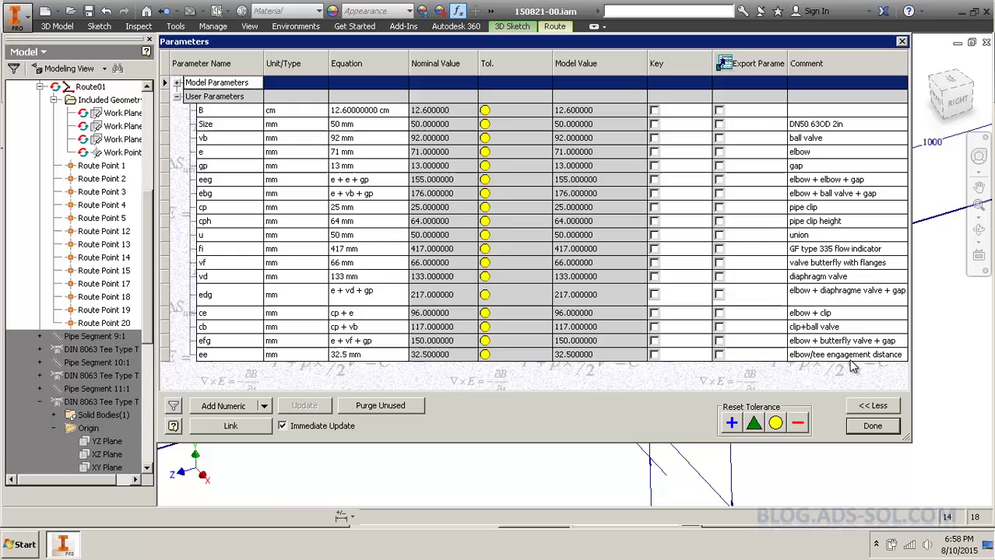
{"action": "left_click", "coordinate": [872, 425]}
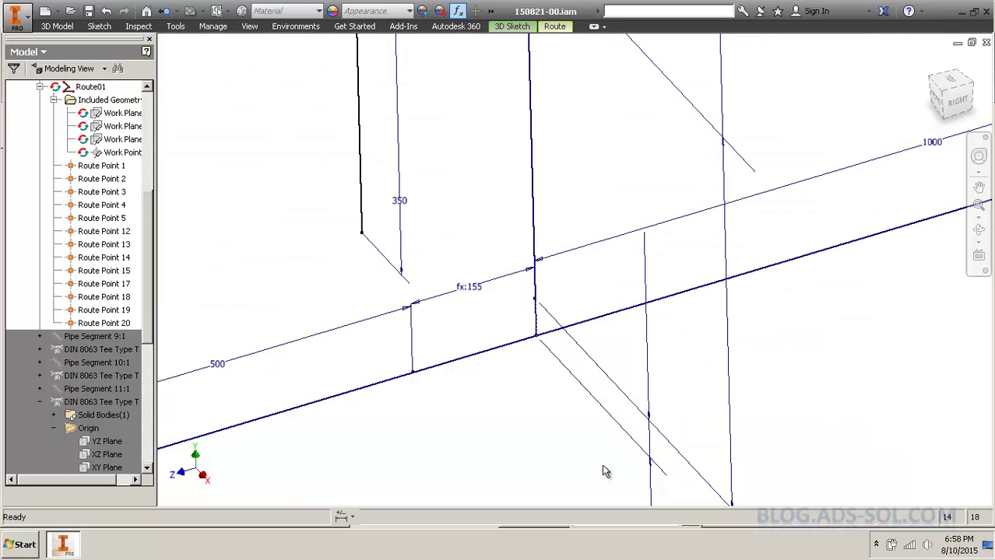
Trim the lower end of the detached 350 mm branch by the engagement parameter ee using Trim/Extend Pipe
{"action": "middle_click_drag", "start_coordinate": [387, 294], "coordinate": [424, 345]}
{"action": "scroll", "coordinate": [404, 319], "scroll_direction": "up", "scroll_amount": 3}
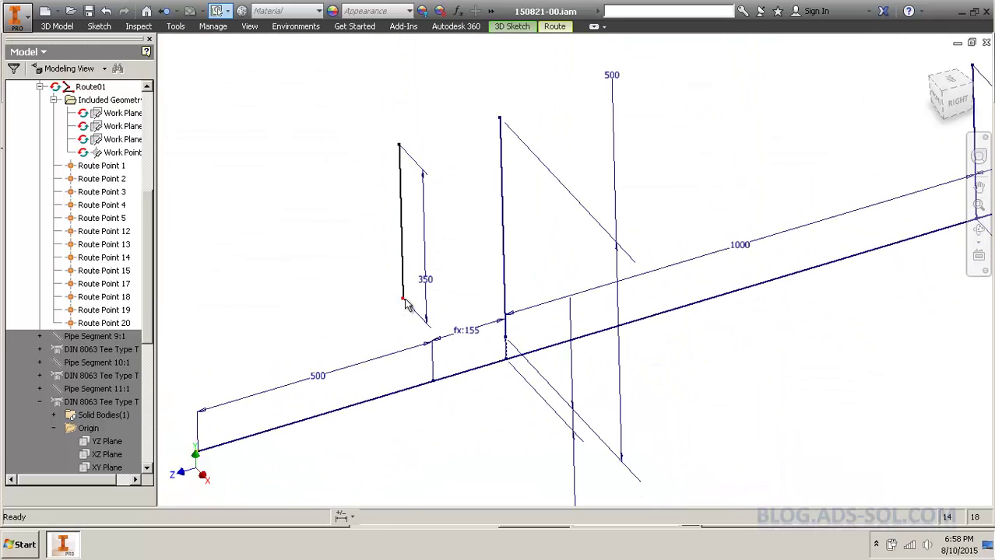
{"action": "right_click", "coordinate": [405, 304]}
{"action": "left_click", "coordinate": [391, 76]}
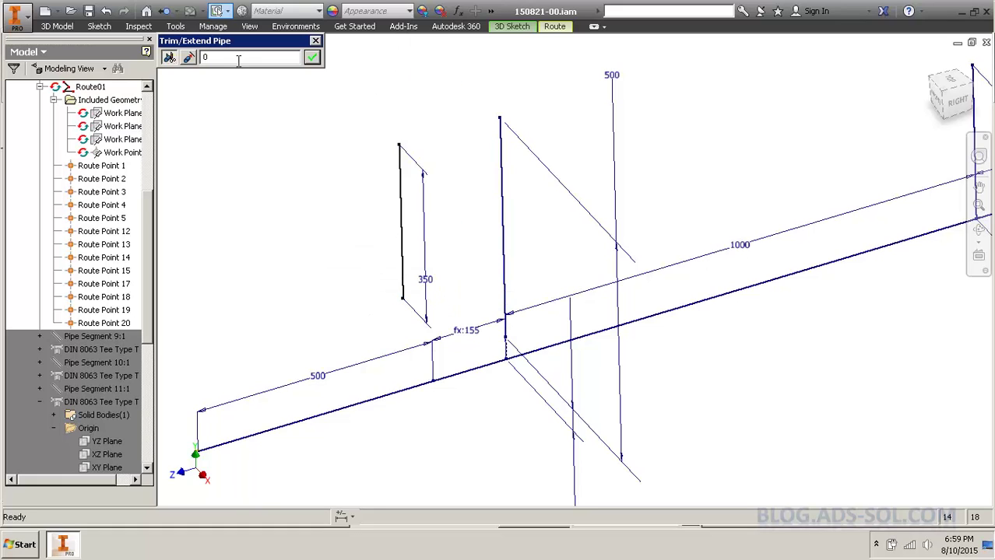
{"action": "type", "text": "ee"}
{"action": "left_click", "coordinate": [312, 59]}
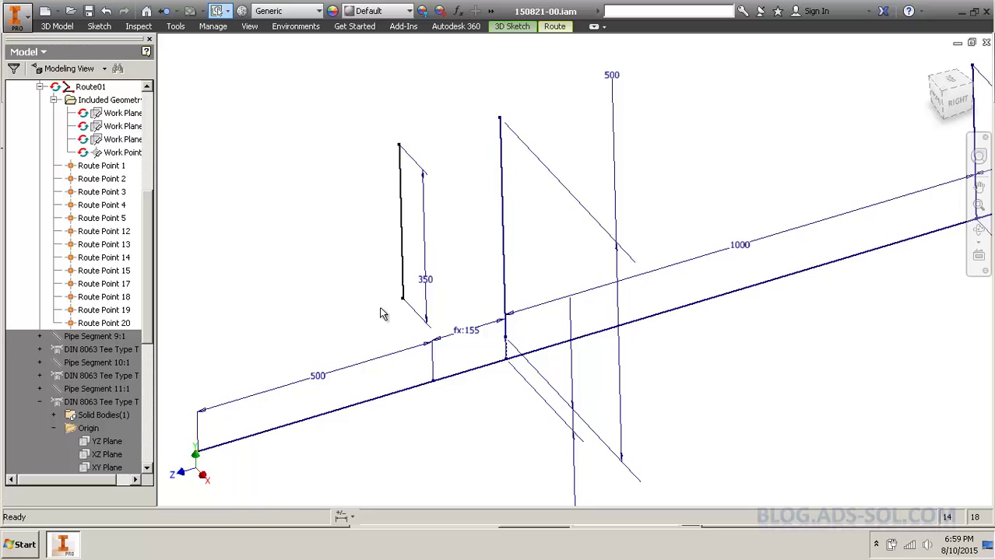
Constrain the detached branch's lower endpoint coincident with the main line's route point at the neighbouring tee
{"action": "key", "text": "c"}
{"action": "left_click", "coordinate": [403, 299]}
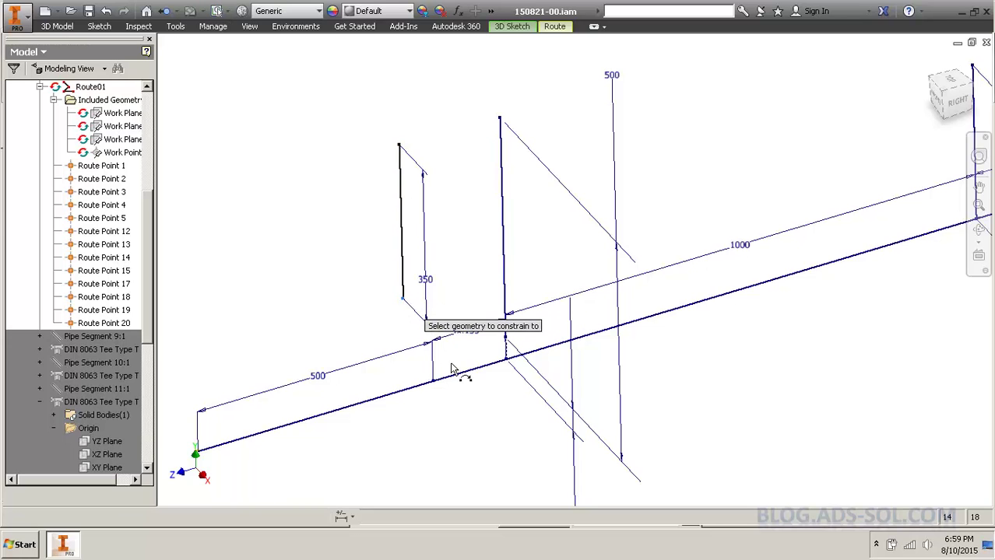
{"action": "left_click", "coordinate": [452, 382]}
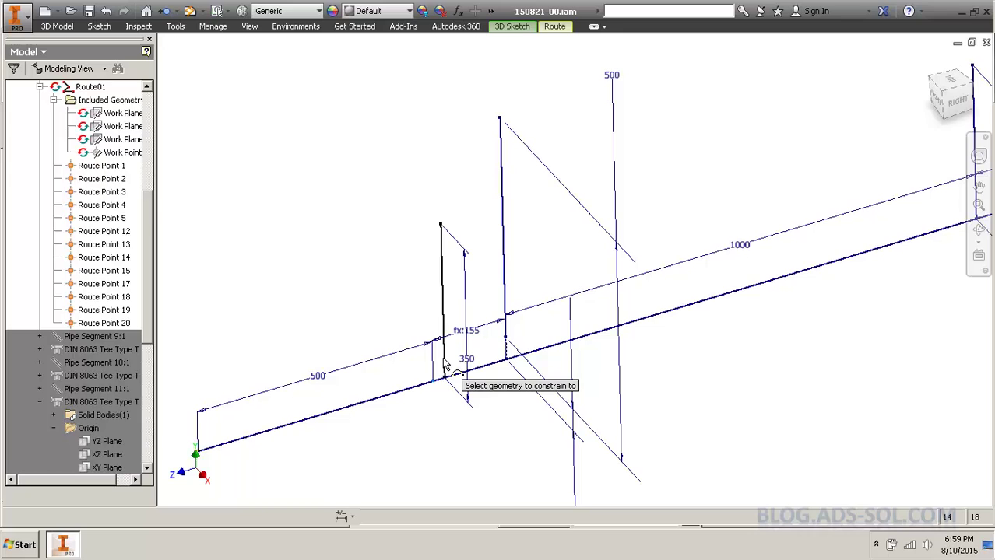
{"action": "right_click", "coordinate": [307, 173]}
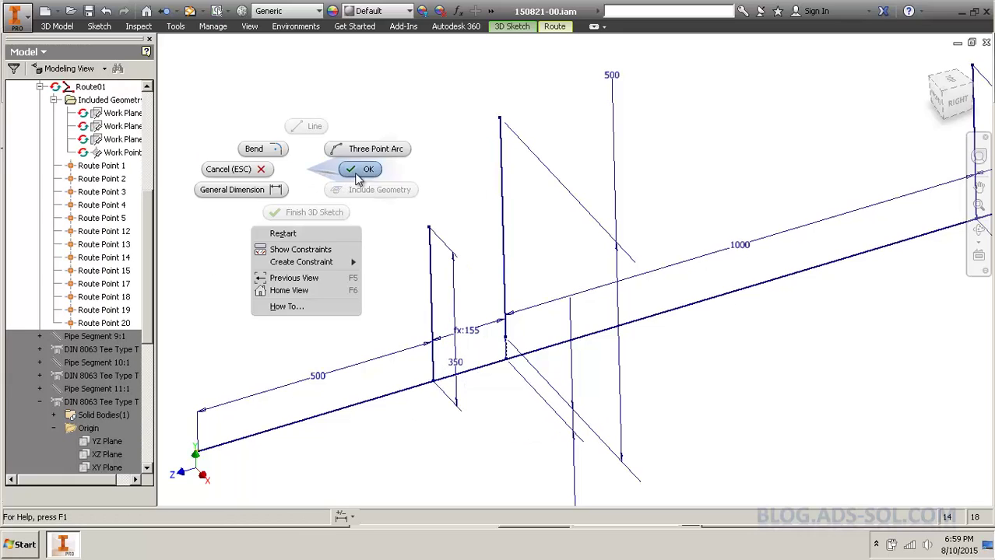
{"action": "left_click", "coordinate": [354, 169]}
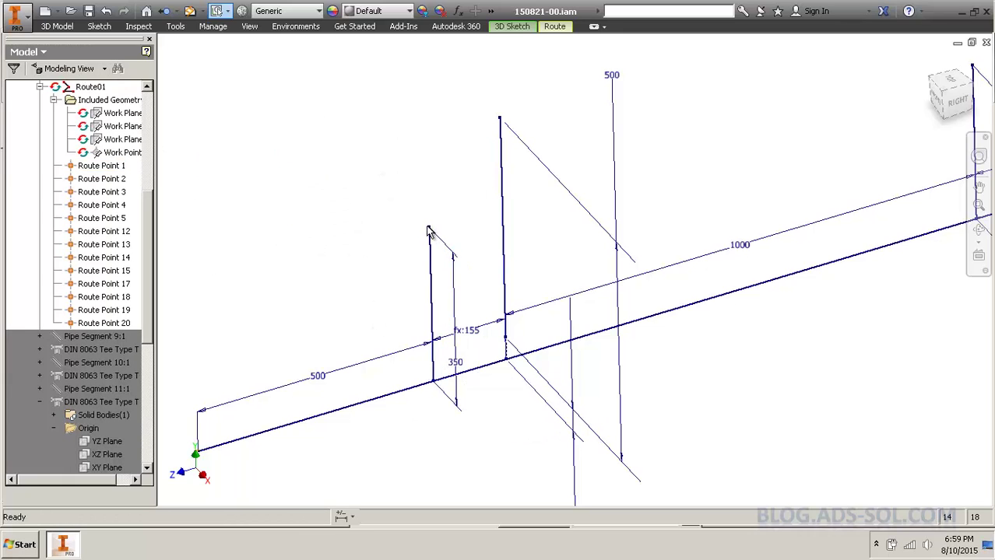
Test whether the shorter branch is fully constrained by trying to move its upper node, and inspect its height dimension
{"action": "left_click_drag", "start_coordinate": [409, 251], "coordinate": [400, 251]}
{"action": "scroll", "coordinate": [411, 191], "scroll_direction": "up", "scroll_amount": 3}
{"action": "scroll", "coordinate": [425, 194], "scroll_direction": "down", "scroll_amount": 4}
{"action": "scroll", "coordinate": [407, 218], "scroll_direction": "up", "scroll_amount": 3}
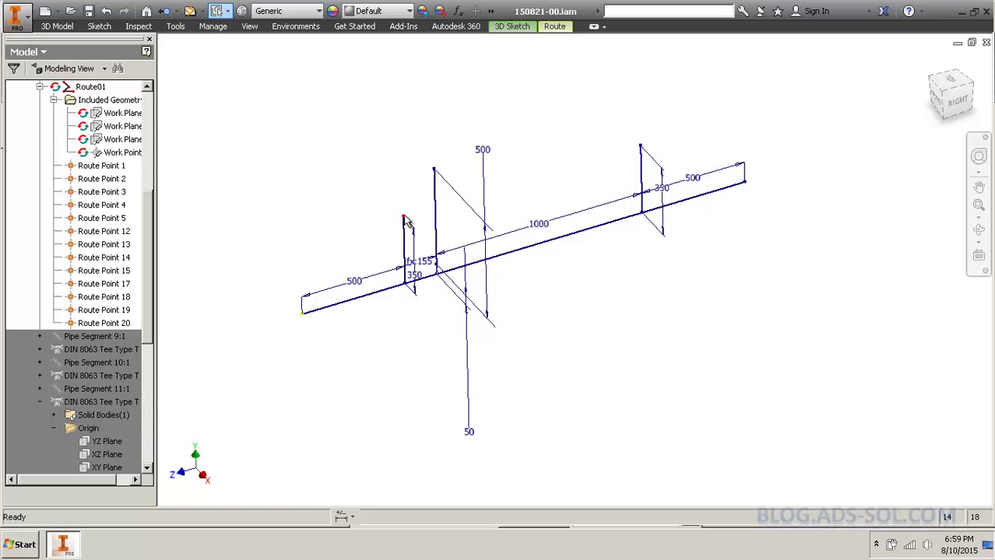
{"action": "scroll", "coordinate": [402, 229], "scroll_direction": "down", "scroll_amount": 4}
{"action": "scroll", "coordinate": [435, 193], "scroll_direction": "up", "scroll_amount": 1}
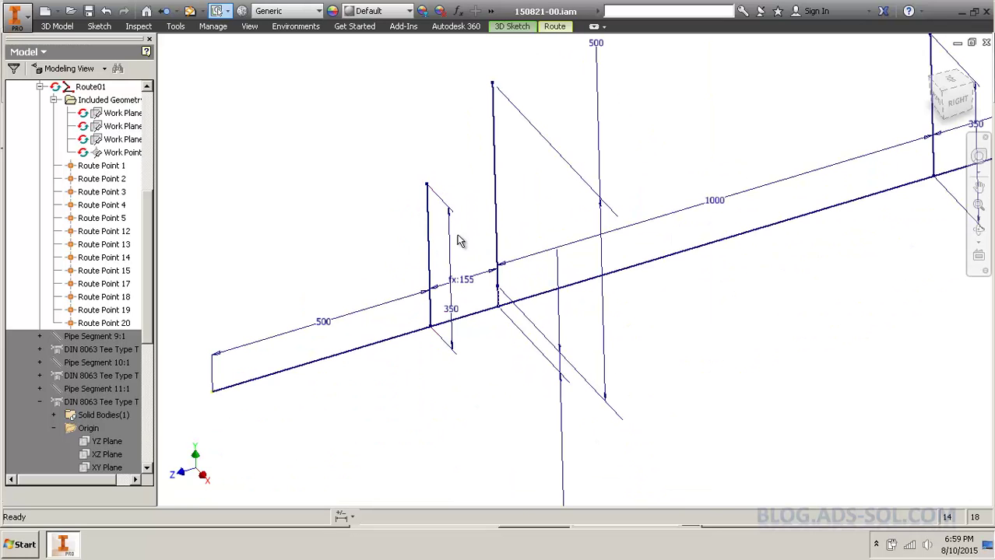
{"action": "left_click", "coordinate": [450, 297]}
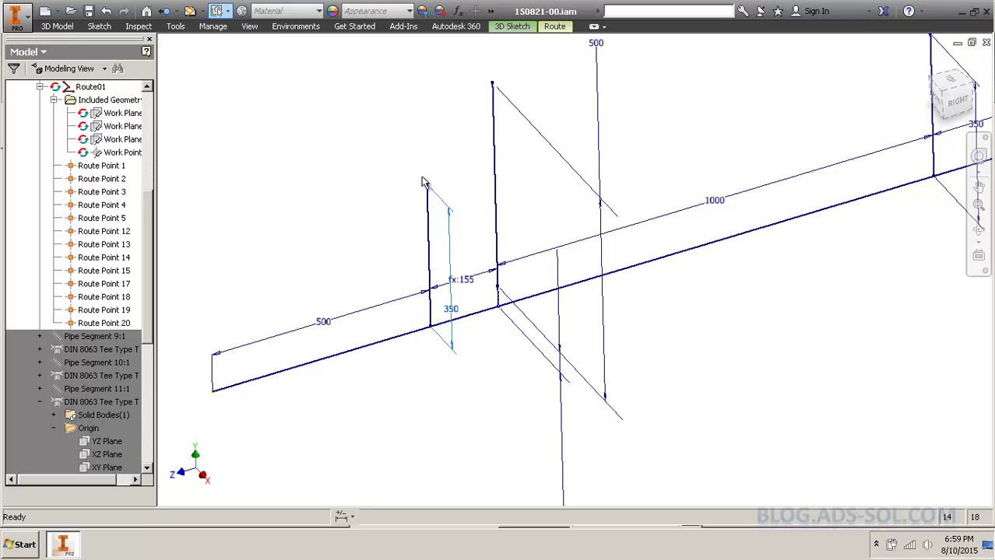
{"action": "scroll", "coordinate": [424, 178], "scroll_direction": "up", "scroll_amount": 2}
{"action": "left_click", "coordinate": [439, 257]}
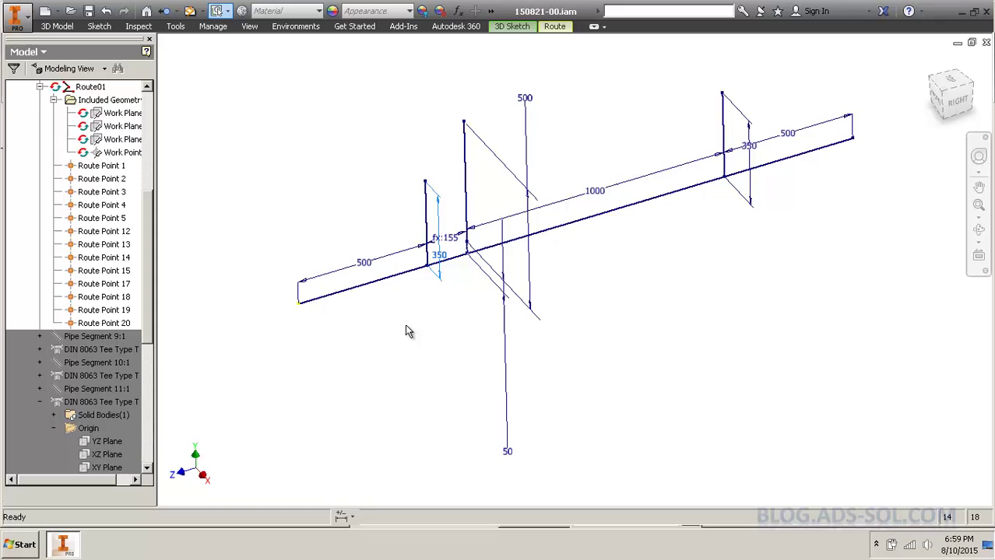
{"action": "left_click", "coordinate": [594, 262]}
Reposition the text of the 50 mm offset dimension at the taller branch's base, just below the main line
{"action": "scroll", "coordinate": [474, 246], "scroll_direction": "down", "scroll_amount": 6}
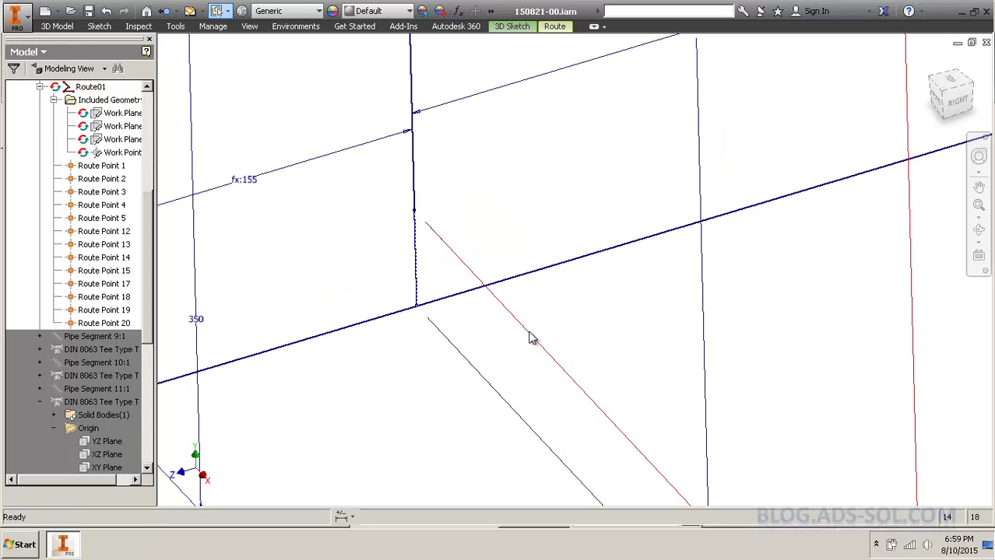
{"action": "scroll", "coordinate": [529, 339], "scroll_direction": "up", "scroll_amount": 5}
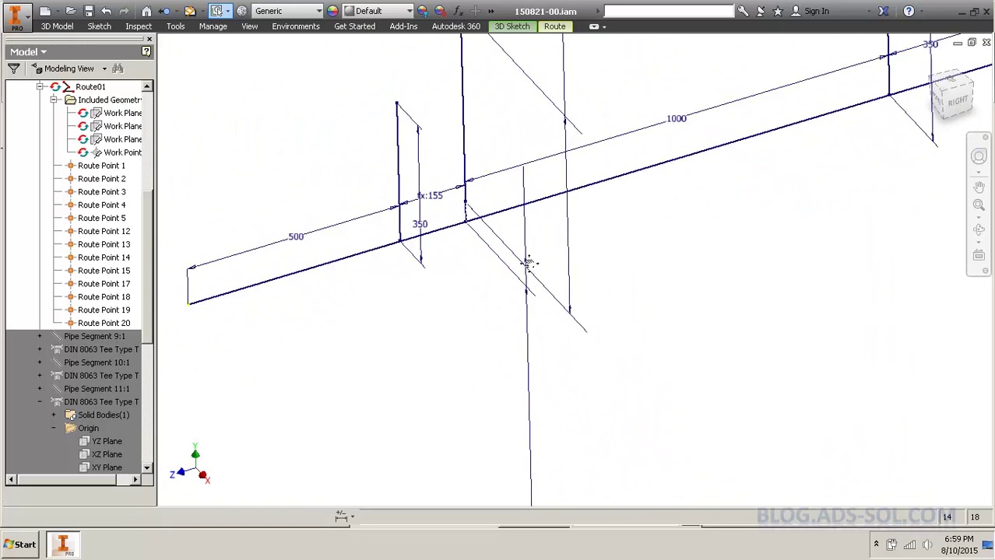
{"action": "middle_click_drag", "start_coordinate": [529, 264], "coordinate": [544, 246]}
{"action": "mouse_move", "coordinate": [544, 453]}
{"action": "left_mouse_down"}
{"action": "mouse_move", "coordinate": [522, 227]}
{"action": "mouse_move", "coordinate": [498, 148]}
{"action": "left_mouse_up"}
{"action": "middle_click_drag", "start_coordinate": [479, 159], "coordinate": [465, 359]}
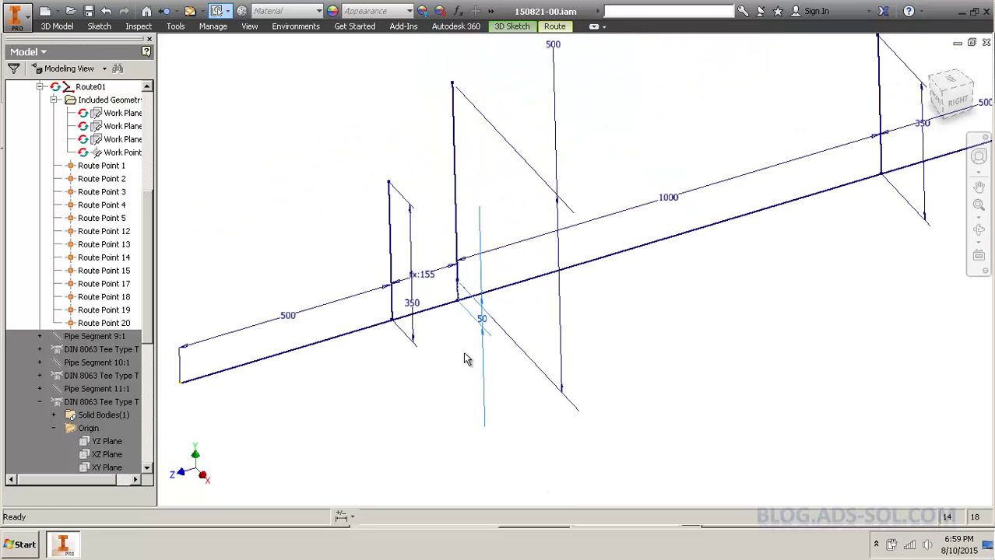
{"action": "left_click", "coordinate": [464, 354]}
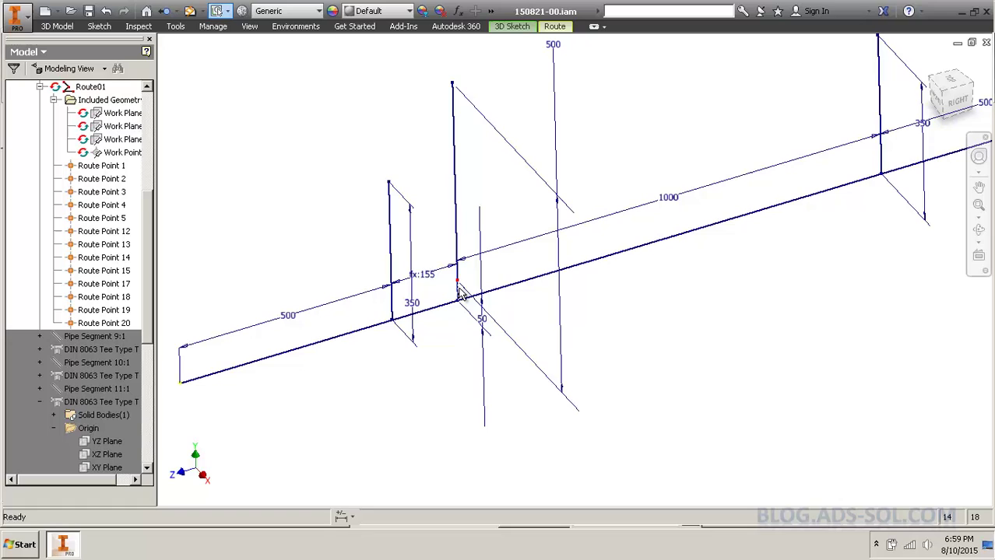
{"action": "mouse_move", "coordinate": [484, 319]}
{"action": "left_mouse_down"}
{"action": "mouse_move", "coordinate": [483, 302]}
{"action": "mouse_move", "coordinate": [473, 304]}
{"action": "mouse_move", "coordinate": [477, 404]}
{"action": "mouse_move", "coordinate": [472, 387]}
{"action": "left_mouse_up"}
{"action": "left_click", "coordinate": [476, 146]}
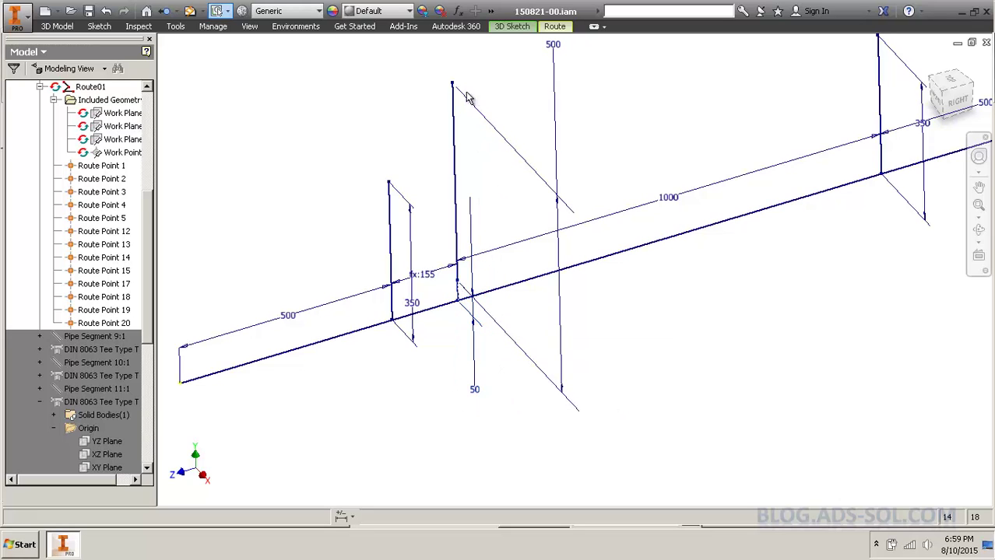
Switch to Firefox and read item 14 of the Tube and Pipe Overhaul forum idea, about routes jumping while nodes are dragged
{"action": "scroll", "coordinate": [400, 237], "scroll_direction": "down", "scroll_amount": 3}
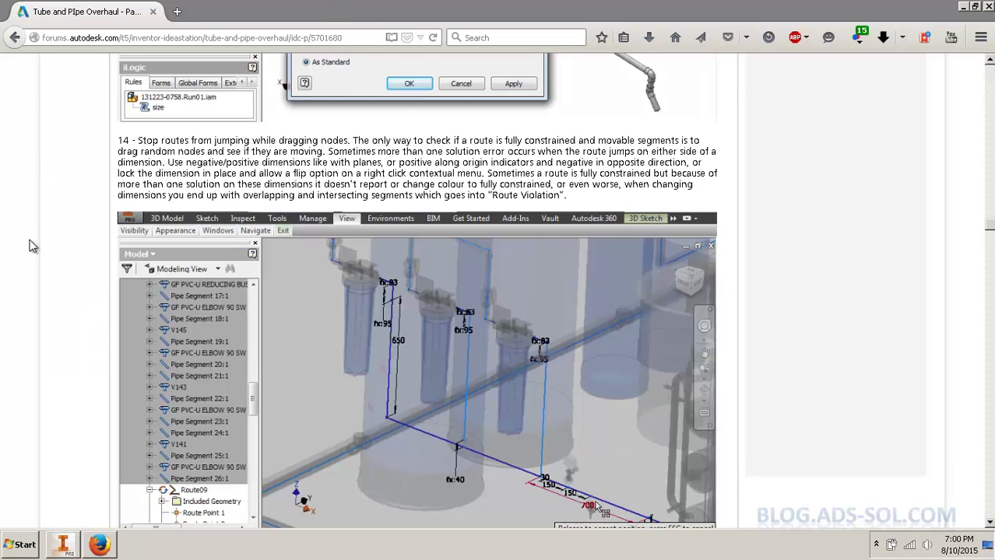
{"action": "left_click_drag", "start_coordinate": [118, 140], "coordinate": [365, 196]}
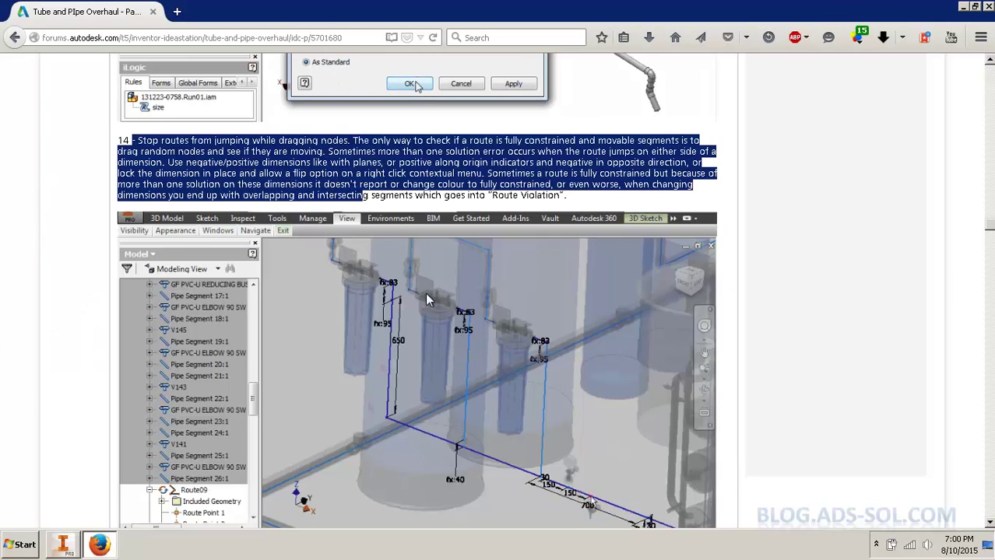
{"action": "scroll", "coordinate": [511, 385], "scroll_direction": "down", "scroll_amount": 2}
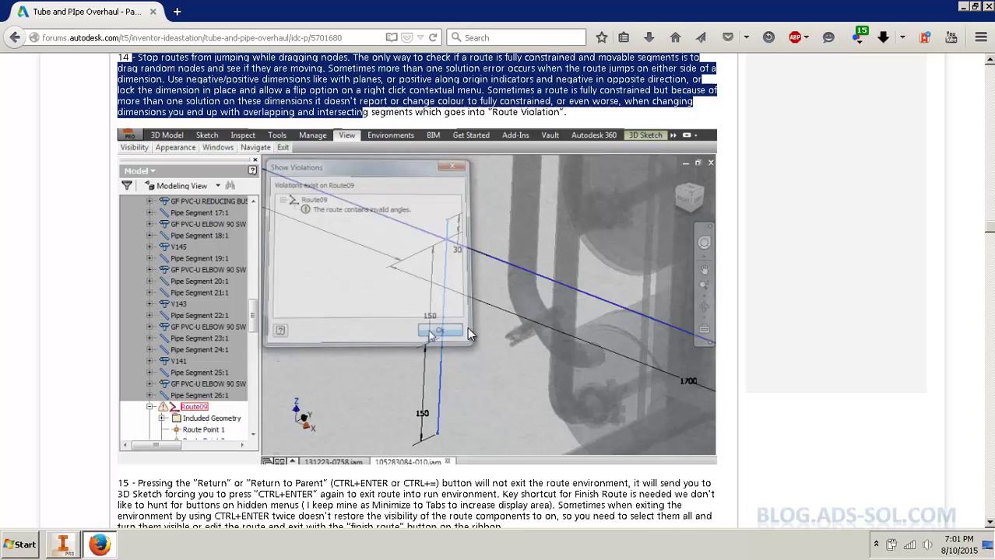
{"action": "left_click", "coordinate": [798, 319]}
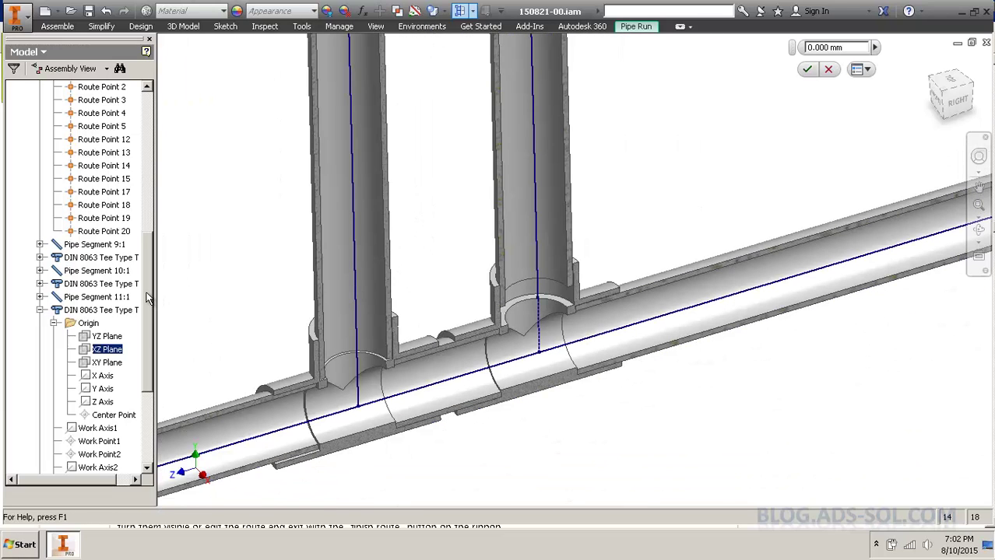
Collapse the last tee and Route01 in the assembly tree
{"action": "left_click", "coordinate": [37, 312]}
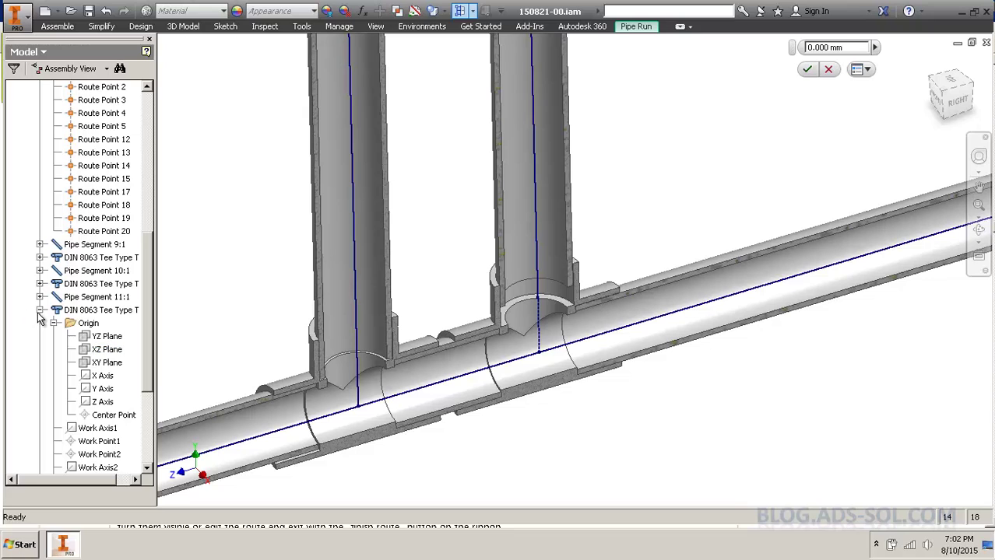
{"action": "scroll", "coordinate": [45, 307], "scroll_direction": "up", "scroll_amount": 7}
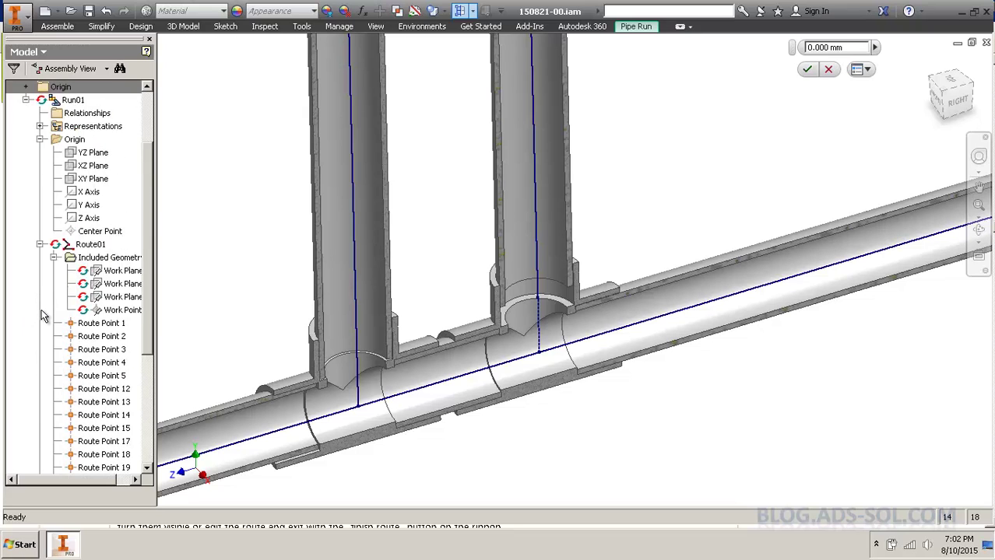
{"action": "left_click", "coordinate": [40, 284]}
Examine in the section view how the two adjacent branch pipes sit inside their tees
{"action": "scroll", "coordinate": [467, 311], "scroll_direction": "down", "scroll_amount": 5}
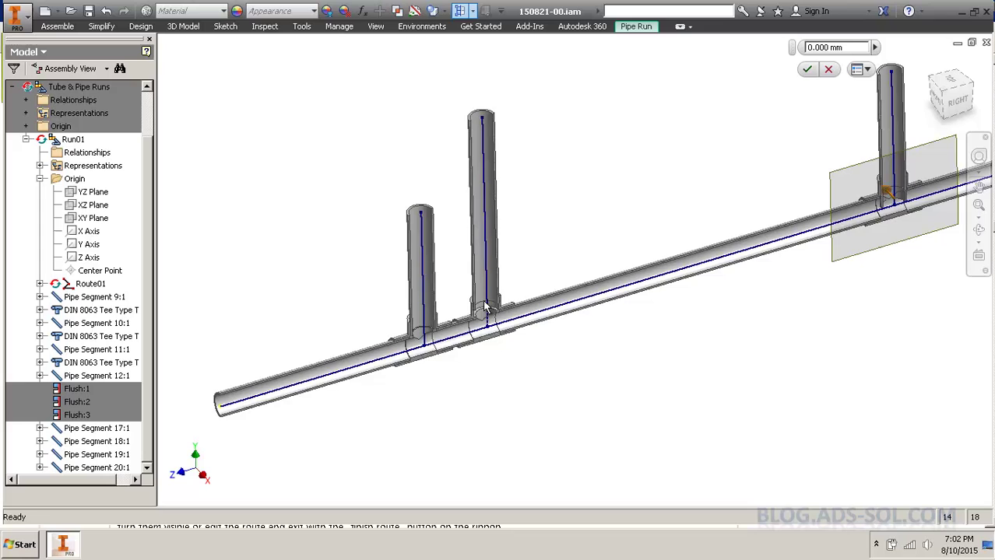
{"action": "scroll", "coordinate": [522, 338], "scroll_direction": "up", "scroll_amount": 5}
{"action": "scroll", "coordinate": [496, 330], "scroll_direction": "up", "scroll_amount": 3}
{"action": "middle_click_drag", "start_coordinate": [571, 304], "coordinate": [796, 346]}
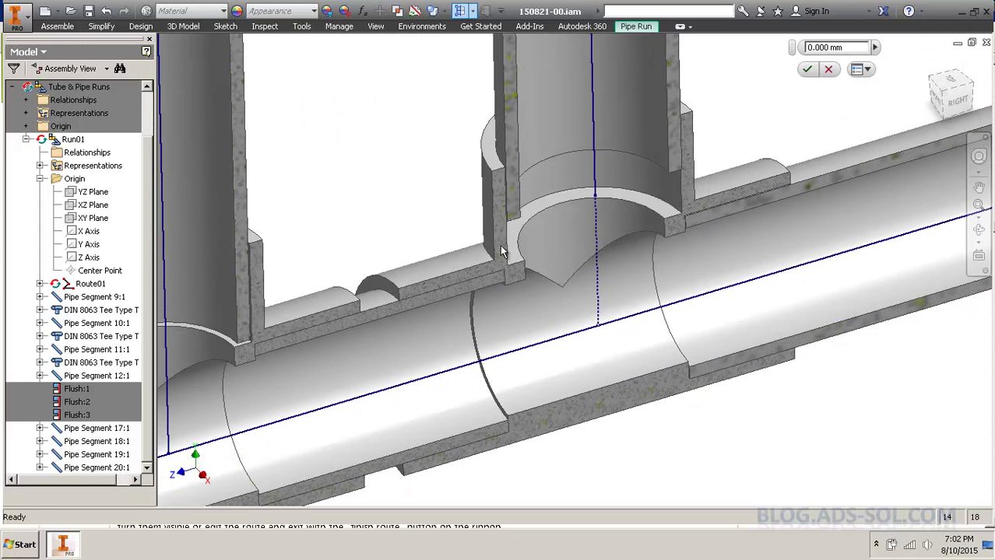
{"action": "scroll", "coordinate": [514, 252], "scroll_direction": "down", "scroll_amount": 3}
{"action": "middle_click_drag", "start_coordinate": [458, 262], "coordinate": [611, 262]}
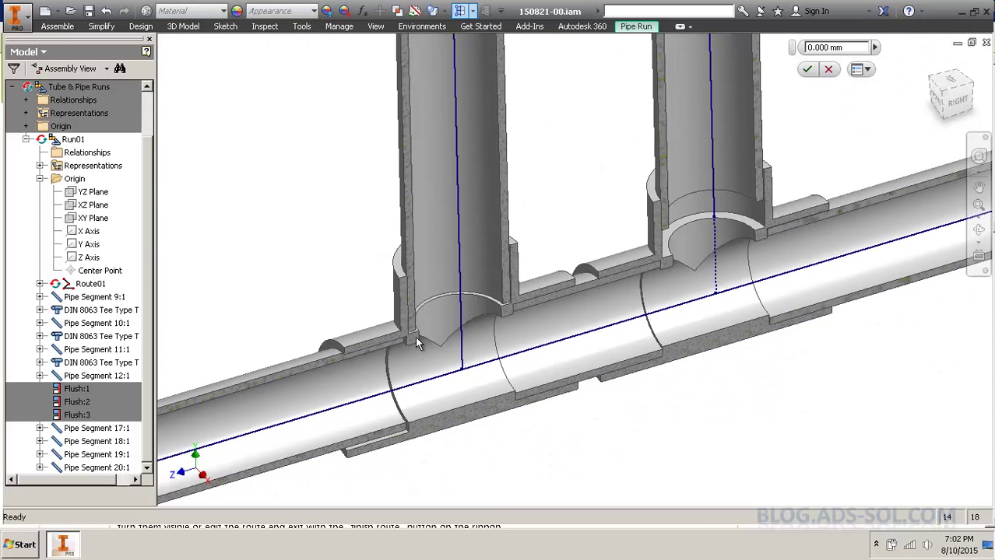
{"action": "scroll", "coordinate": [412, 333], "scroll_direction": "up", "scroll_amount": 3}
{"action": "scroll", "coordinate": [411, 334], "scroll_direction": "down", "scroll_amount": 5}
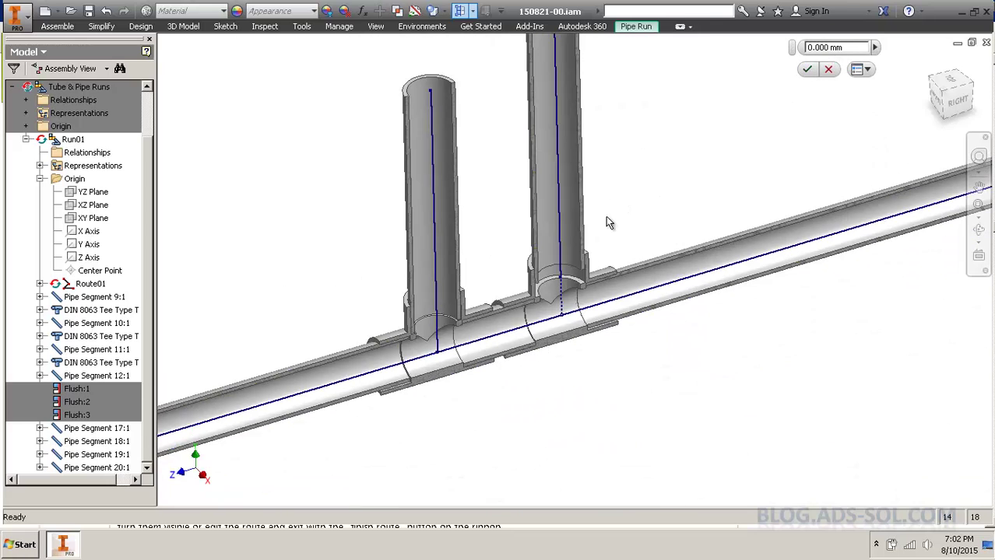
Examine how far the branch pipe at the distant third tee reaches into the fitting in the section view
{"action": "scroll", "coordinate": [606, 217], "scroll_direction": "down", "scroll_amount": 3}
{"action": "middle_click_drag", "start_coordinate": [845, 156], "coordinate": [655, 260]}
{"action": "scroll", "coordinate": [656, 260], "scroll_direction": "up", "scroll_amount": 5}
{"action": "middle_click_drag", "start_coordinate": [722, 261], "coordinate": [601, 262]}
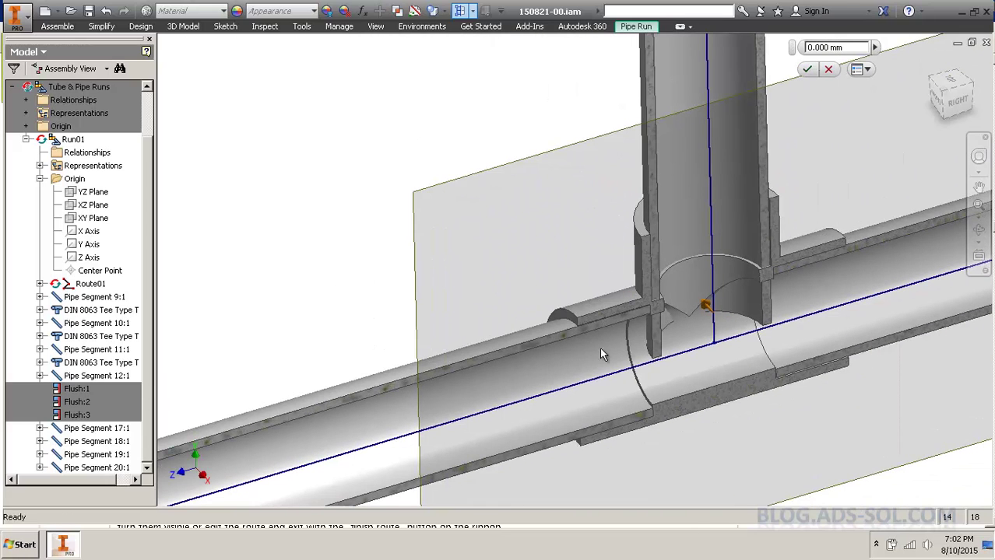
{"action": "middle_click_drag", "start_coordinate": [365, 403], "coordinate": [911, 163]}
{"action": "scroll", "coordinate": [913, 162], "scroll_direction": "down", "scroll_amount": 5}
Compare the taller branch's pipe end and dashed offset segment inside its tee with the neighbouring shorter branch
{"action": "scroll", "coordinate": [655, 242], "scroll_direction": "up", "scroll_amount": 6}
{"action": "scroll", "coordinate": [817, 215], "scroll_direction": "up", "scroll_amount": 3}
{"action": "middle_click_drag", "start_coordinate": [818, 215], "coordinate": [495, 271]}
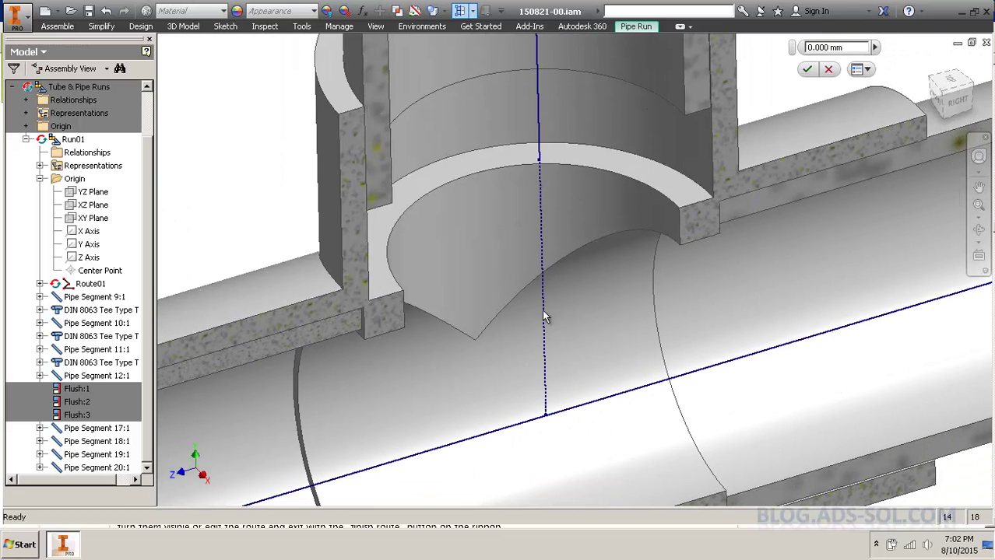
{"action": "scroll", "coordinate": [536, 237], "scroll_direction": "down", "scroll_amount": 4}
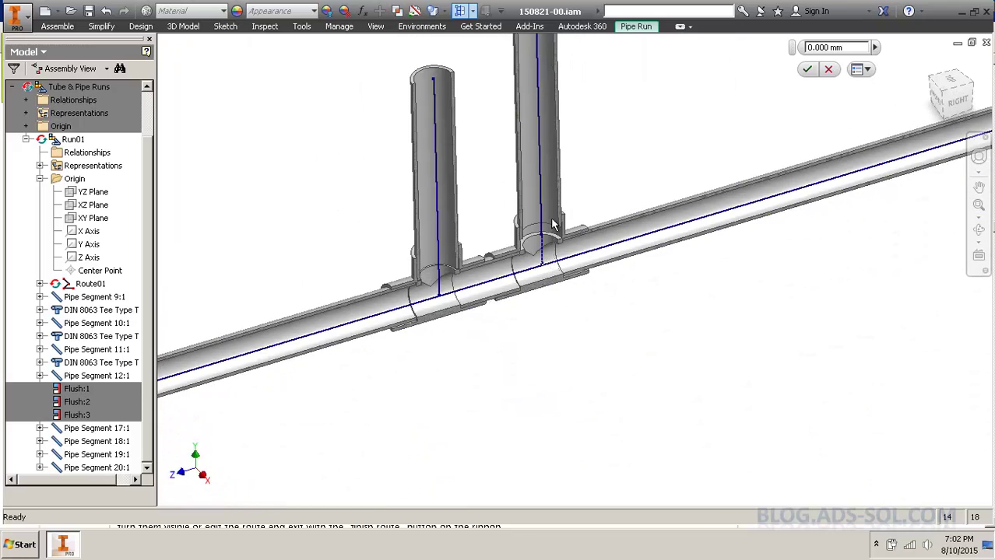
{"action": "middle_click_drag", "start_coordinate": [588, 185], "coordinate": [581, 219]}
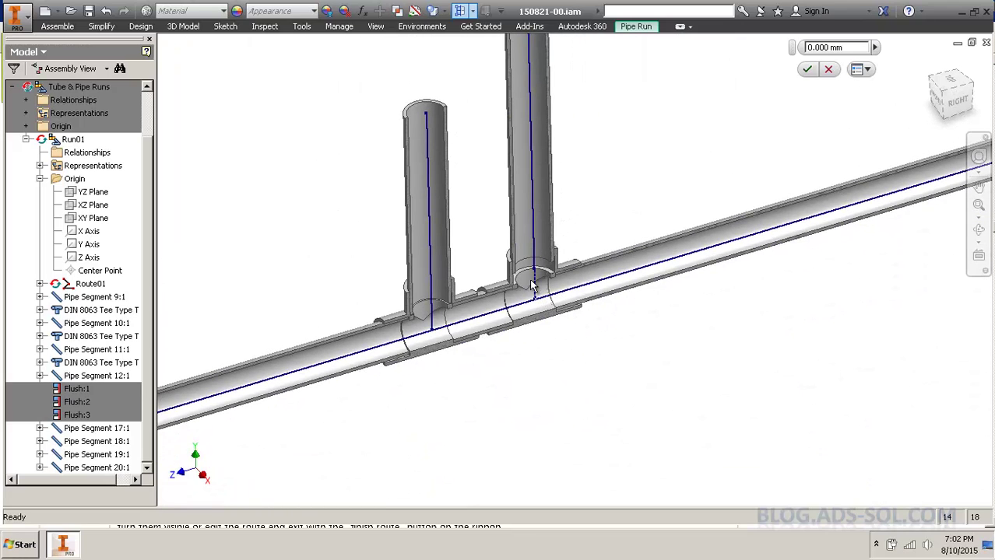
{"action": "scroll", "coordinate": [530, 281], "scroll_direction": "up", "scroll_amount": 3}
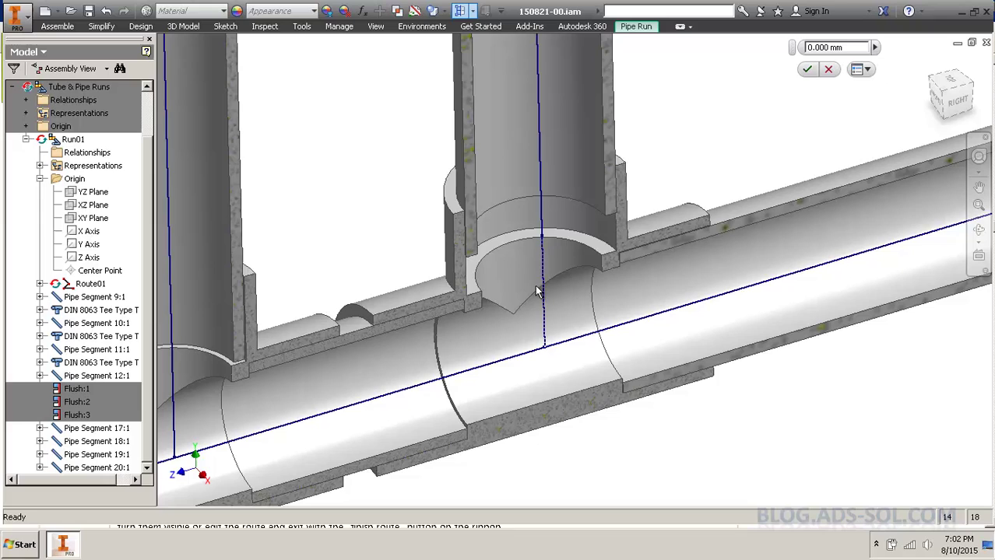
{"action": "scroll", "coordinate": [544, 309], "scroll_direction": "down", "scroll_amount": 4}
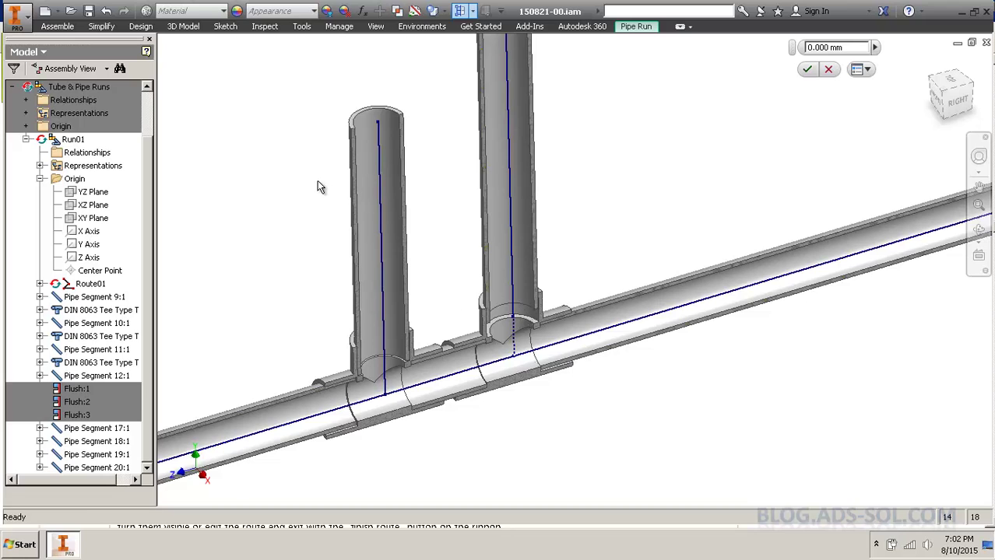
Inspect the whole sectioned pipe run, from the two adjacent branches to the distant third branch
{"action": "scroll", "coordinate": [344, 233], "scroll_direction": "down", "scroll_amount": 5}
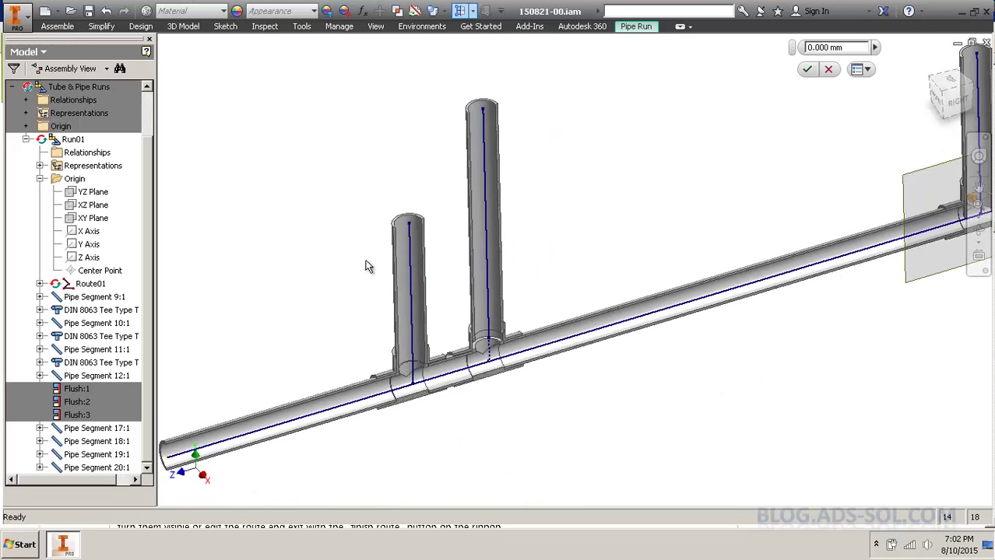
{"action": "middle_click_drag", "start_coordinate": [367, 267], "coordinate": [302, 266]}
{"action": "middle_click_drag", "start_coordinate": [584, 226], "coordinate": [424, 251]}
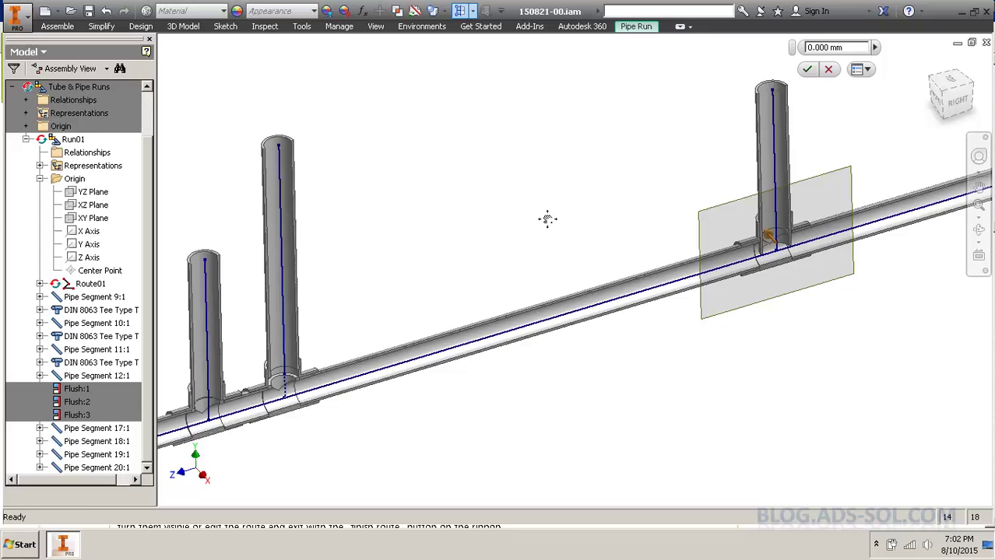
{"action": "middle_click_drag", "start_coordinate": [547, 219], "coordinate": [350, 275]}
{"action": "scroll", "coordinate": [583, 190], "scroll_direction": "up", "scroll_amount": 4}
{"action": "scroll", "coordinate": [615, 169], "scroll_direction": "down", "scroll_amount": 5}
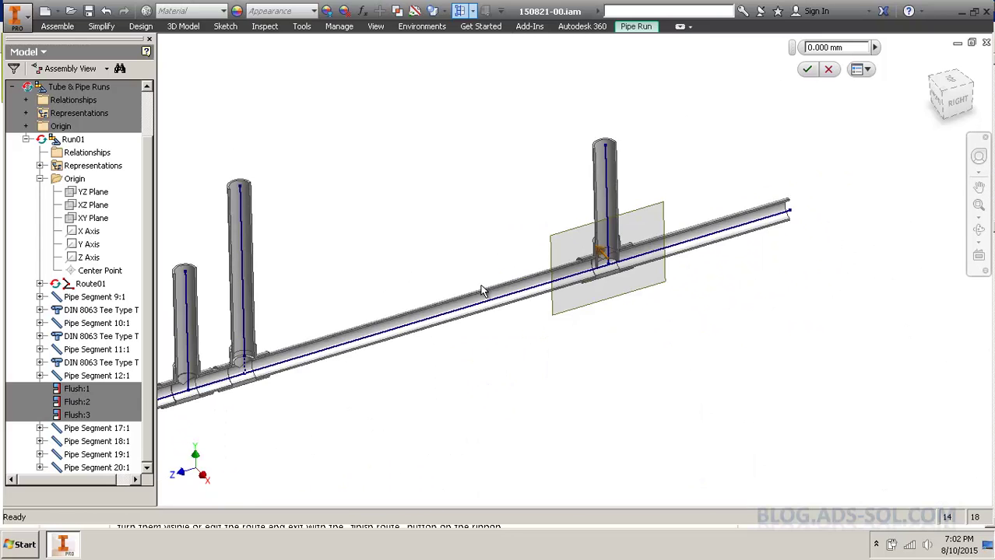
{"action": "middle_click_drag", "start_coordinate": [482, 290], "coordinate": [562, 278]}
{"action": "middle_click_drag", "start_coordinate": [348, 278], "coordinate": [491, 351]}
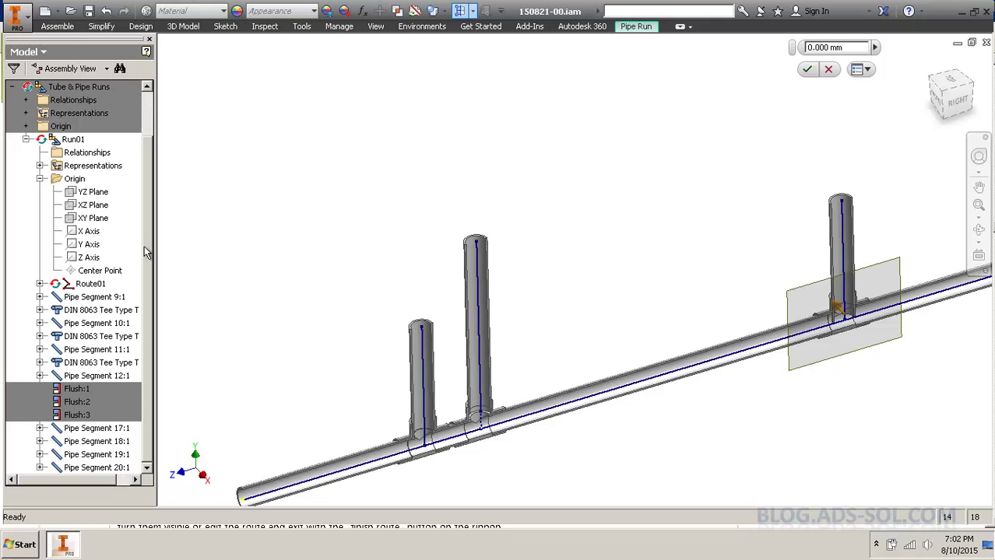
Cancel the section view and open Route01 for editing
{"action": "key", "text": "Escape"}
{"action": "double_click", "coordinate": [71, 287]}
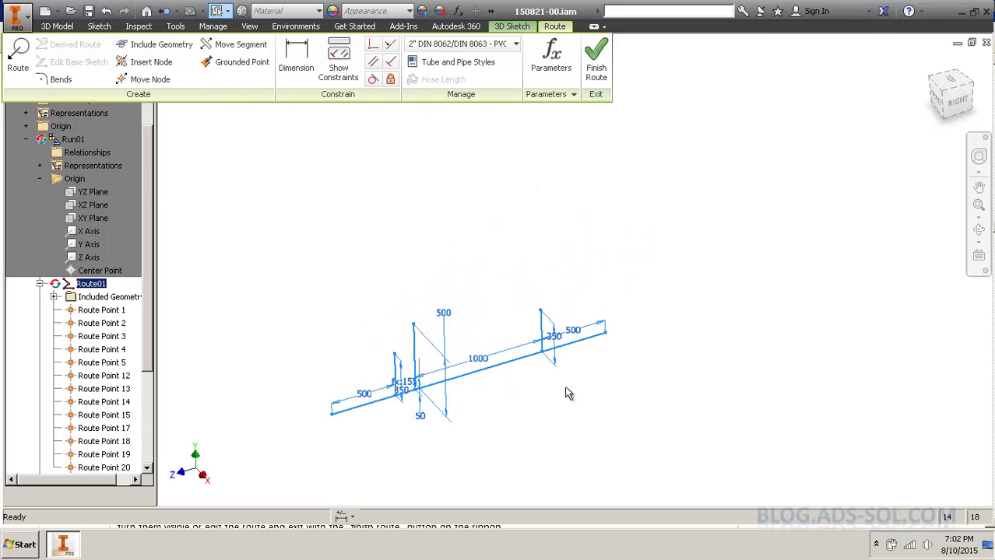
{"action": "left_click", "coordinate": [391, 185]}
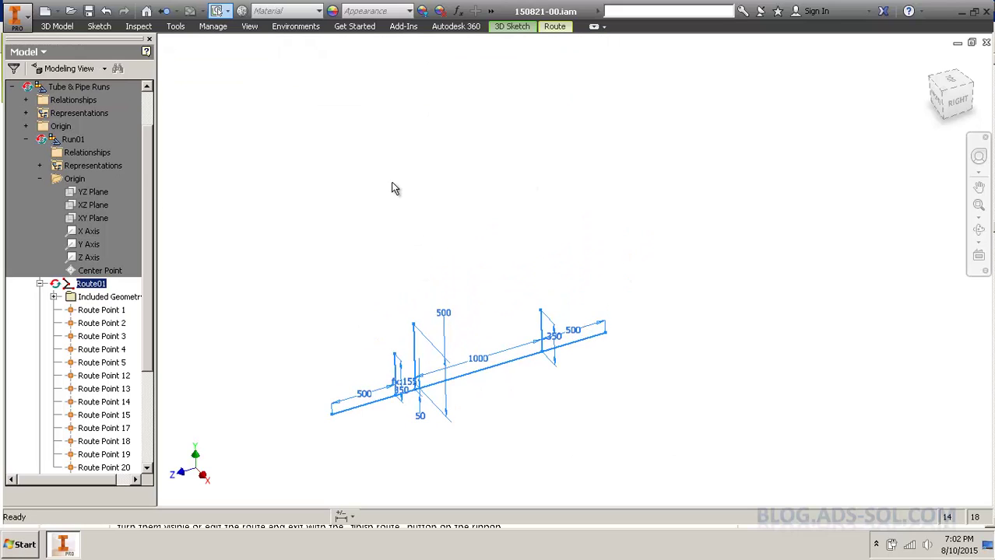
Draw two consecutive vertical route segments upward from the top of the distant third branch, the first about 1059 mm long
{"action": "left_click", "coordinate": [554, 27]}
{"action": "left_click", "coordinate": [18, 58]}
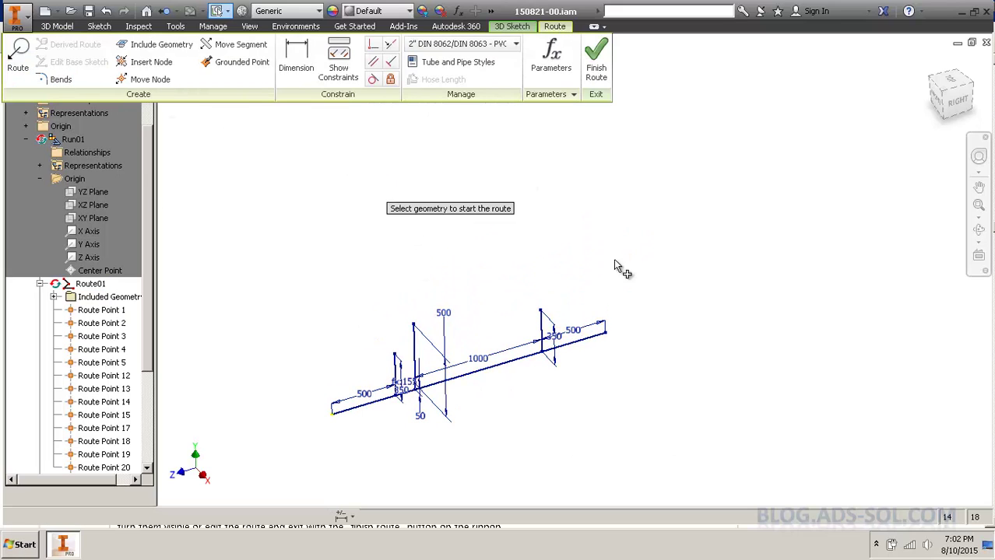
{"action": "left_click", "coordinate": [541, 312]}
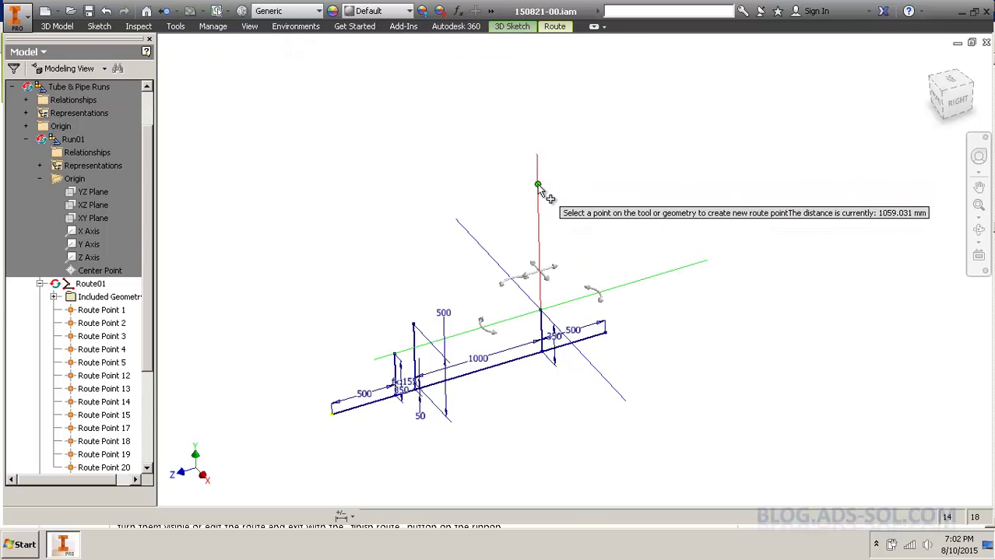
{"action": "left_click", "coordinate": [538, 185]}
{"action": "scroll", "coordinate": [537, 189], "scroll_direction": "up", "scroll_amount": 3}
{"action": "left_click", "coordinate": [537, 142]}
{"action": "scroll", "coordinate": [561, 113], "scroll_direction": "down", "scroll_amount": 2}
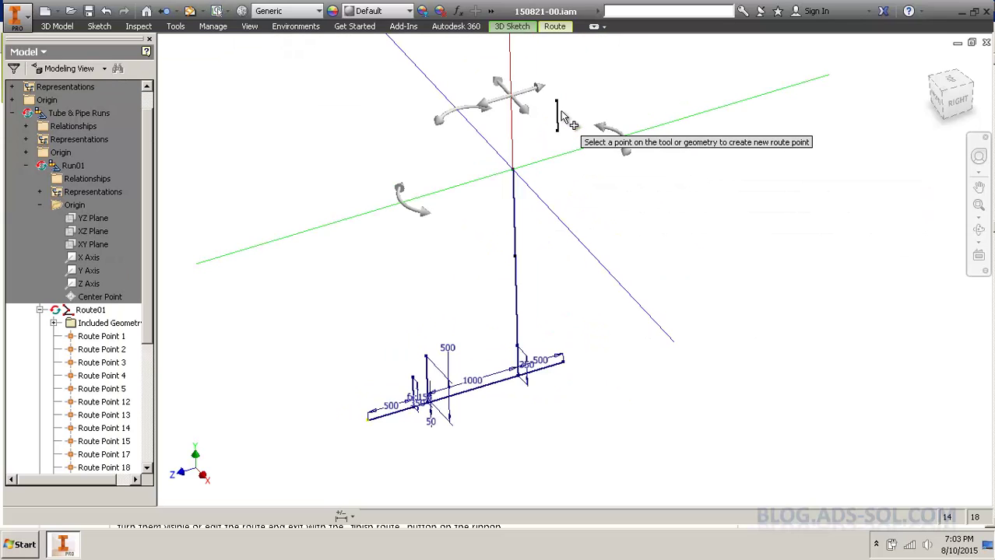
{"action": "key", "text": "Escape"}
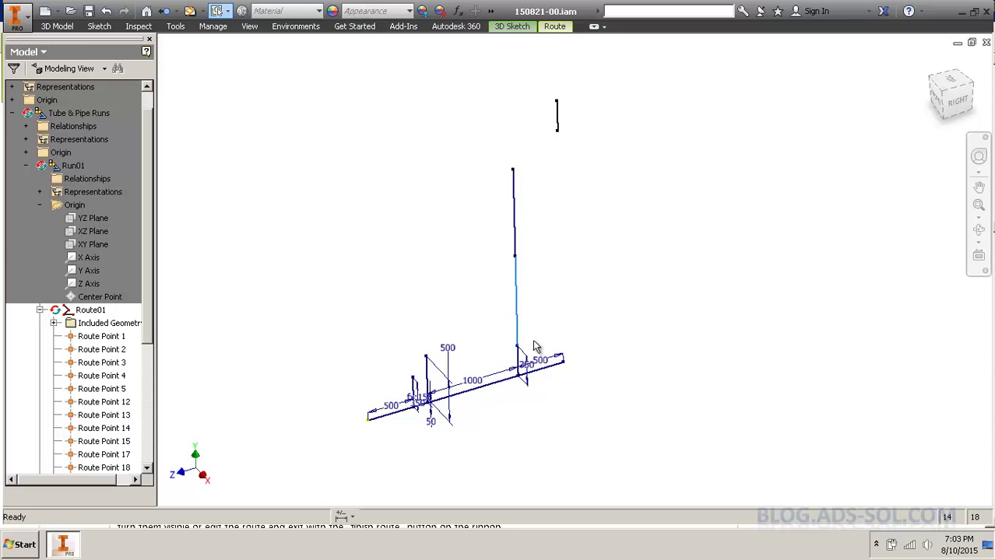
Delete the new segment joined to the third branch, leaving the upper one detached, and finish editing the route
{"action": "key", "text": "Delete"}
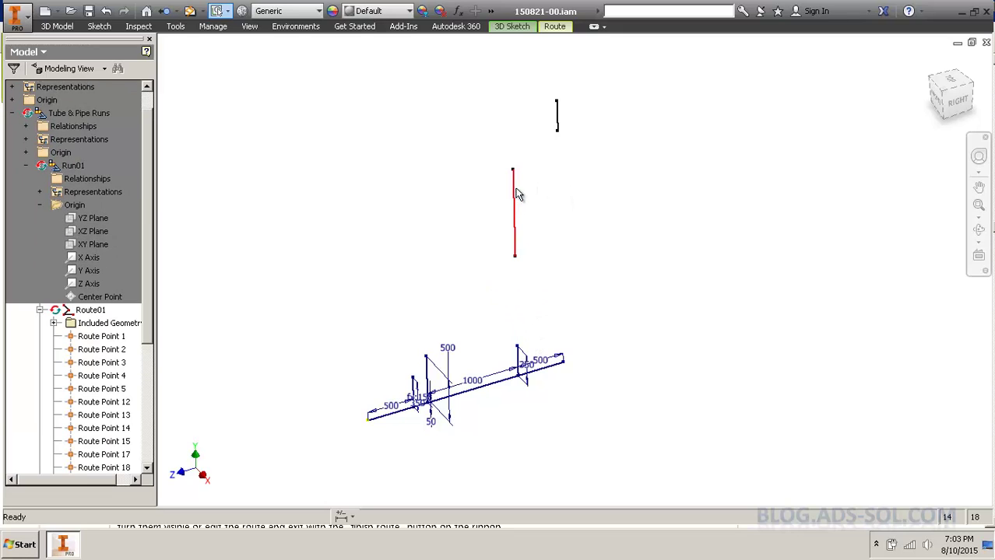
{"action": "left_click", "coordinate": [553, 26]}
{"action": "left_click", "coordinate": [596, 62]}
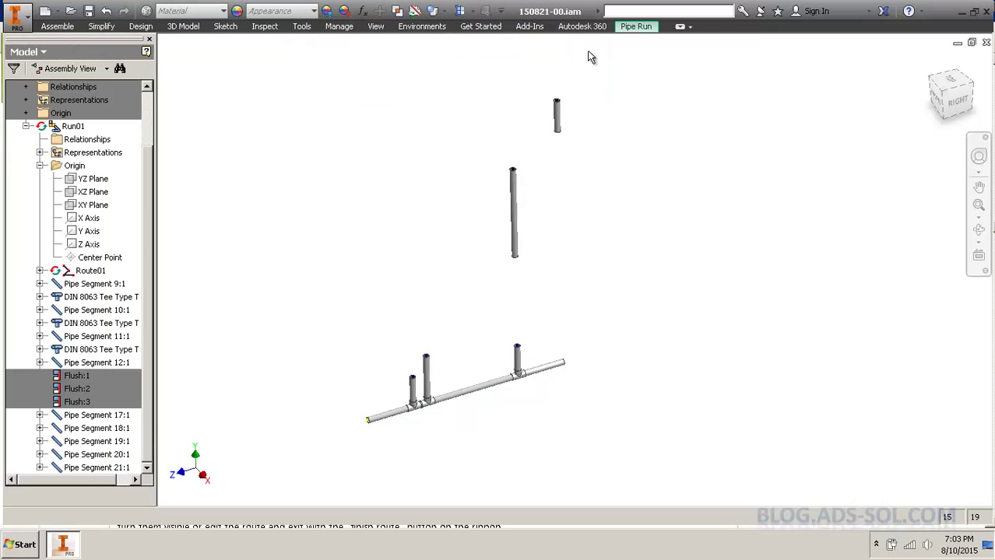
Reopen Route01 for editing and view the detached vertical segment above the third branch
{"action": "double_click", "coordinate": [90, 271]}
{"action": "scroll", "coordinate": [355, 411], "scroll_direction": "up", "scroll_amount": 5}
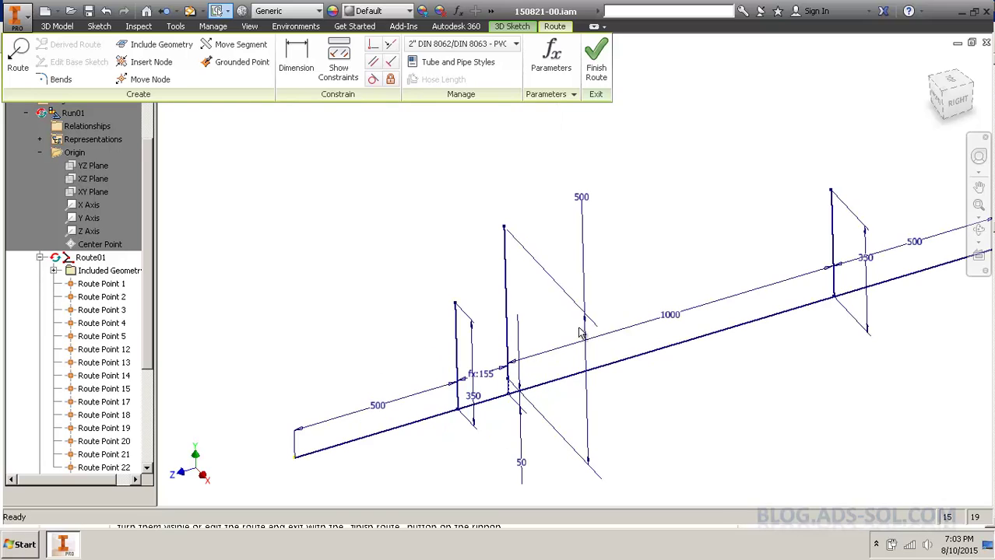
{"action": "scroll", "coordinate": [393, 268], "scroll_direction": "down", "scroll_amount": 3}
{"action": "middle_click_drag", "start_coordinate": [640, 106], "coordinate": [526, 344]}
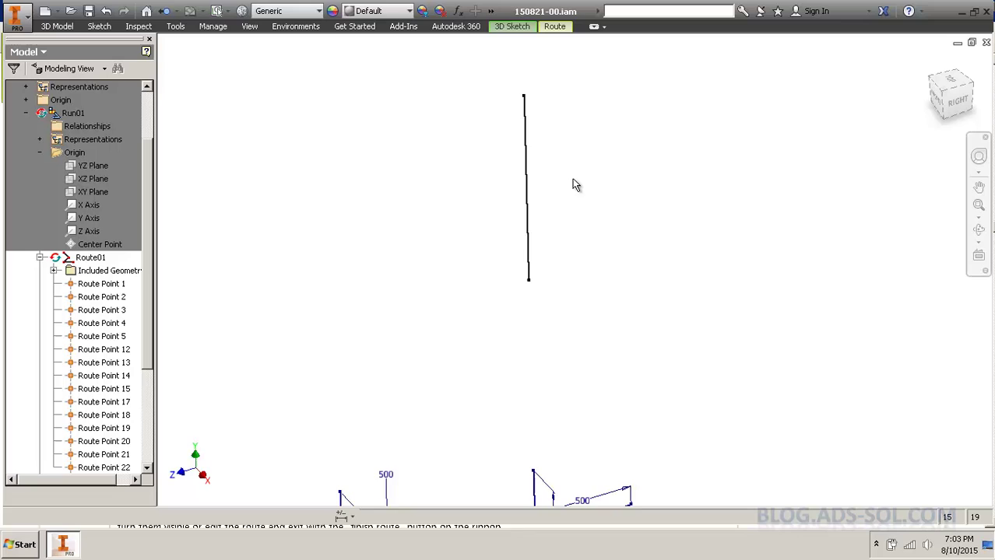
{"action": "middle_click_drag", "start_coordinate": [518, 309], "coordinate": [617, 271]}
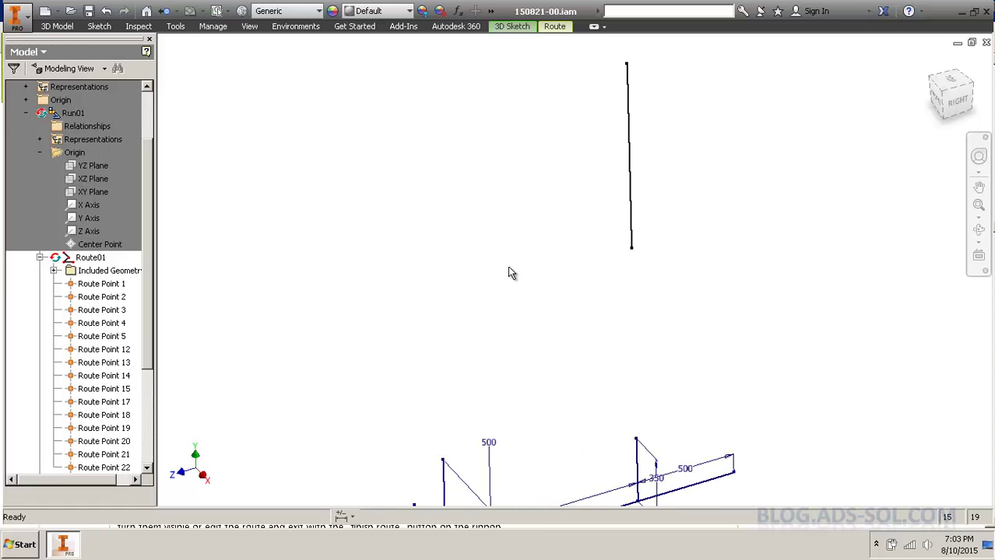
{"action": "middle_click_drag", "start_coordinate": [510, 273], "coordinate": [539, 257]}
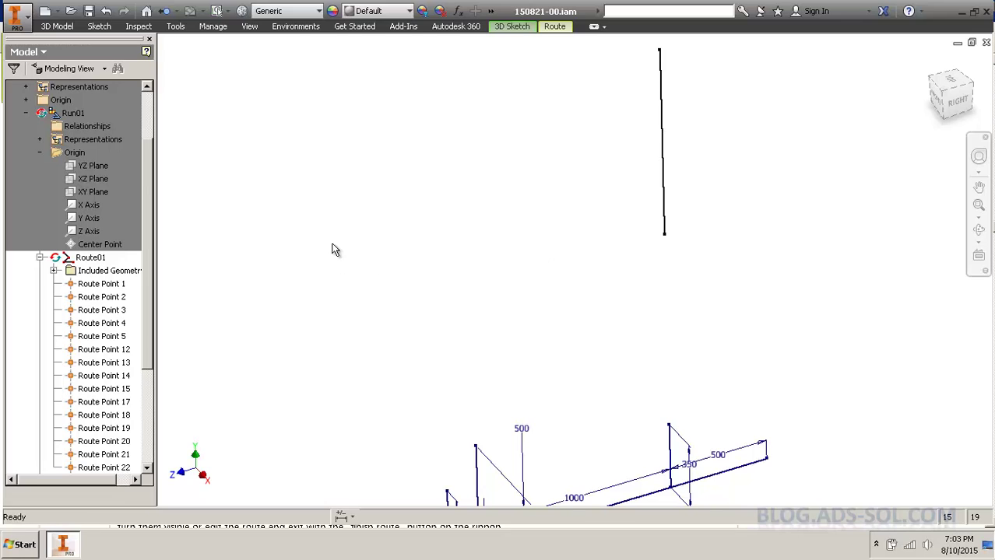
Examine the route's dimensioned branches, especially the spacing and the dashed offset segment at the two adjacent ones
{"action": "middle_click_drag", "start_coordinate": [490, 385], "coordinate": [506, 267]}
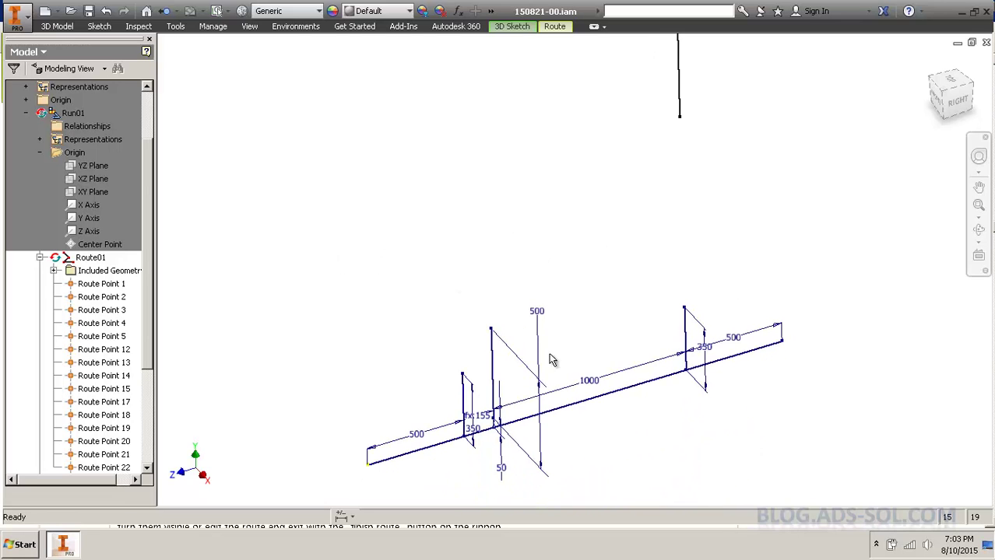
{"action": "middle_click_drag", "start_coordinate": [594, 164], "coordinate": [483, 341]}
{"action": "middle_click_drag", "start_coordinate": [534, 306], "coordinate": [608, 103]}
{"action": "scroll", "coordinate": [459, 428], "scroll_direction": "down", "scroll_amount": 4}
{"action": "scroll", "coordinate": [504, 260], "scroll_direction": "up", "scroll_amount": 1}
{"action": "middle_click_drag", "start_coordinate": [471, 268], "coordinate": [575, 336]}
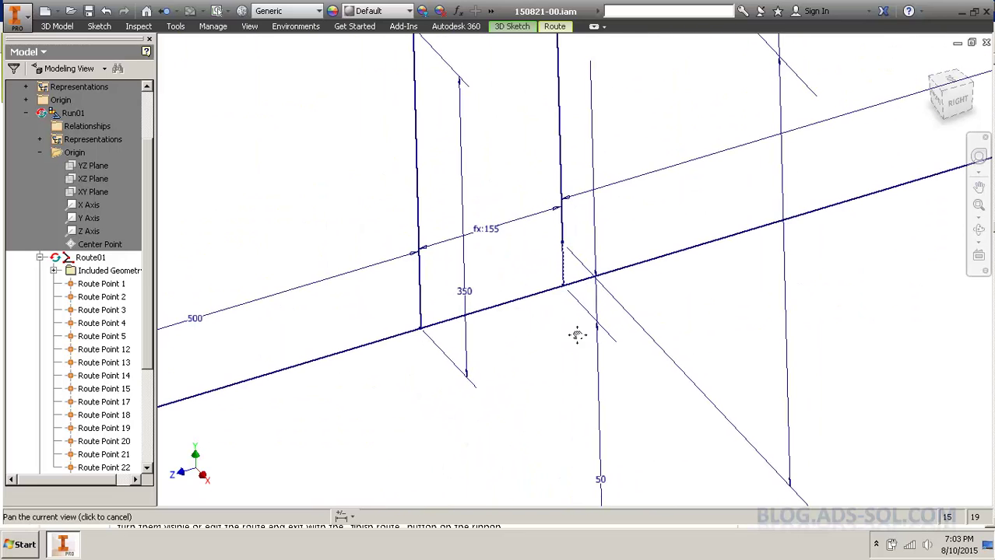
{"action": "middle_click_drag", "start_coordinate": [470, 325], "coordinate": [597, 305]}
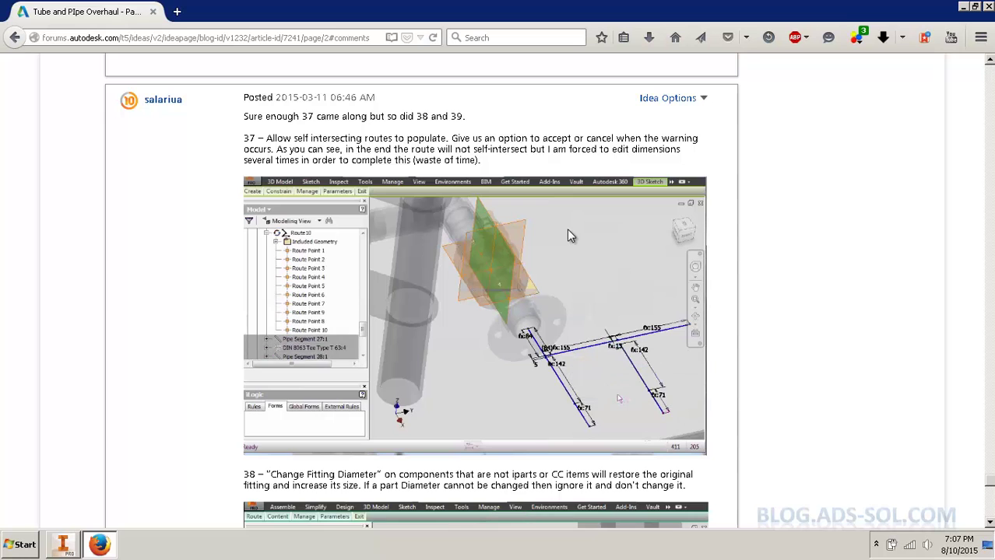
Switch from the browser back to Inventor and review the full dimensioned route with its three vertical branches
{"action": "key", "text": "alt+Tab"}
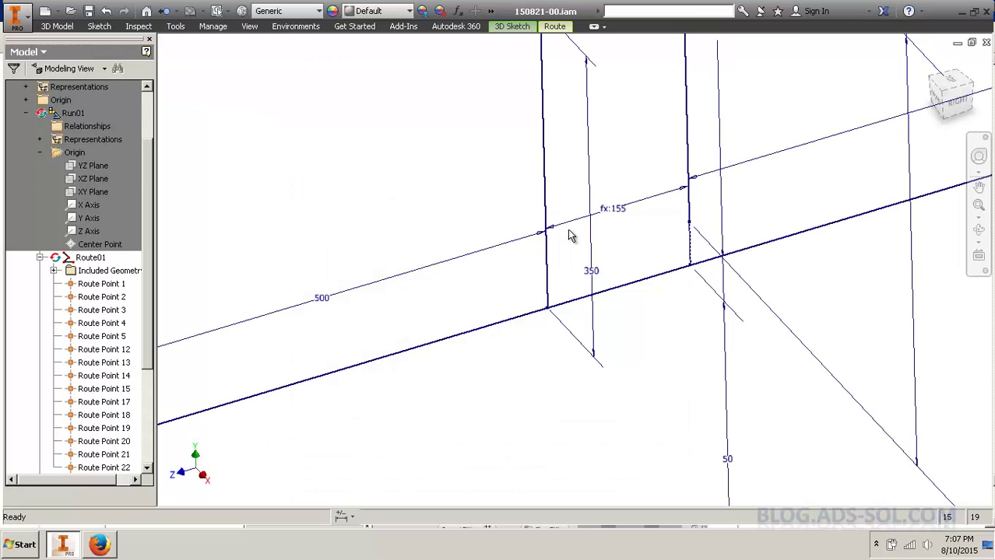
{"action": "scroll", "coordinate": [616, 225], "scroll_direction": "up", "scroll_amount": 2}
{"action": "scroll", "coordinate": [617, 226], "scroll_direction": "up", "scroll_amount": 2}
{"action": "middle_click_drag", "start_coordinate": [553, 202], "coordinate": [382, 318]}
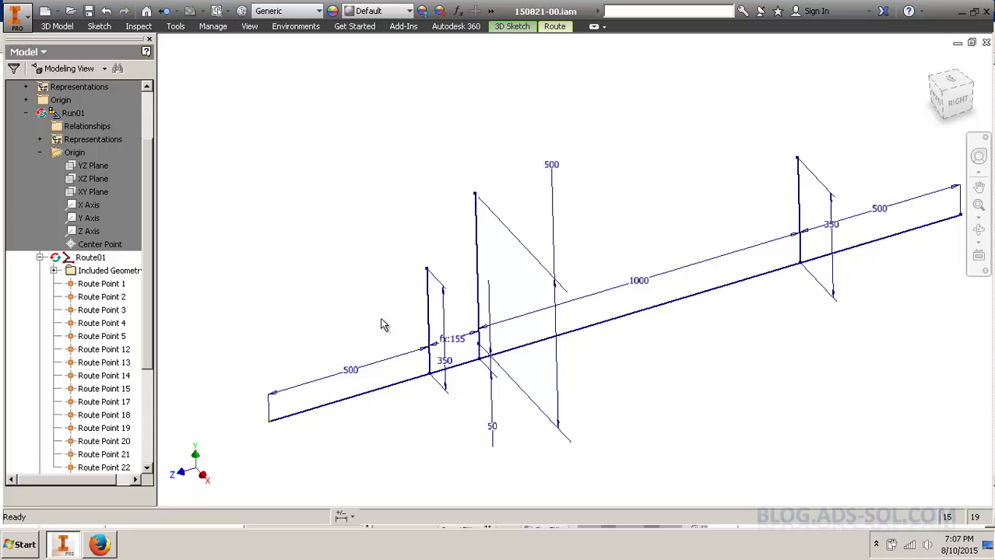
{"action": "mouse_move", "coordinate": [623, 314]}
{"action": "middle_mouse_down"}
{"action": "mouse_move", "coordinate": [421, 368]}
{"action": "mouse_move", "coordinate": [484, 370]}
{"action": "mouse_move", "coordinate": [490, 338]}
{"action": "mouse_move", "coordinate": [524, 302]}
{"action": "middle_mouse_up"}
{"action": "scroll", "coordinate": [420, 369], "scroll_direction": "up", "scroll_amount": 2}
{"action": "scroll", "coordinate": [481, 366], "scroll_direction": "down", "scroll_amount": 3}
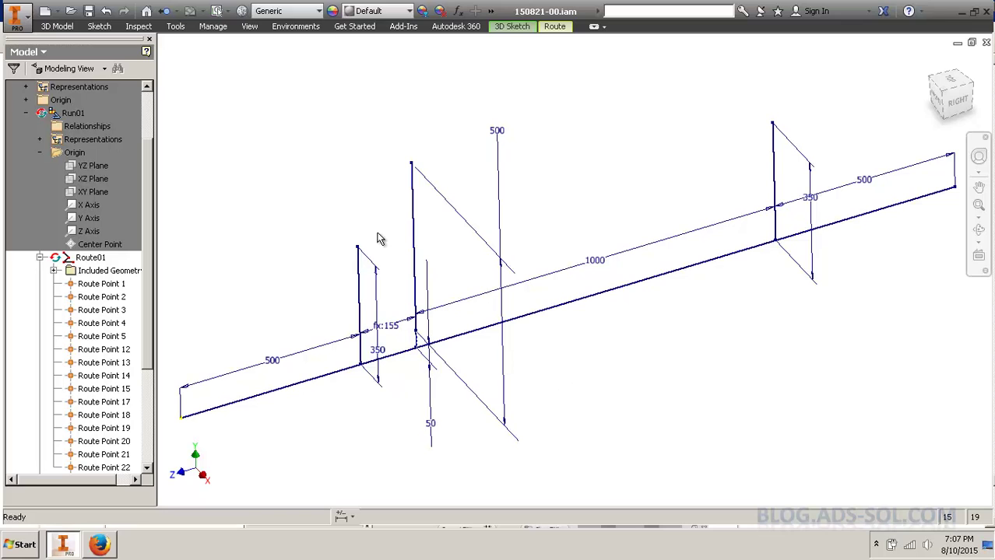
{"action": "middle_click_drag", "start_coordinate": [377, 234], "coordinate": [383, 235]}
{"action": "middle_click_drag", "start_coordinate": [562, 323], "coordinate": [548, 320]}
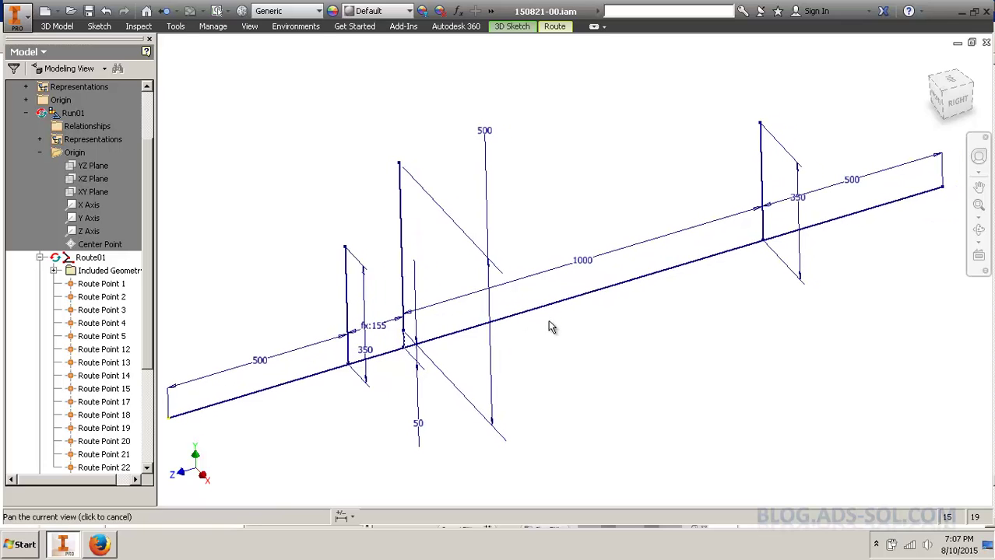